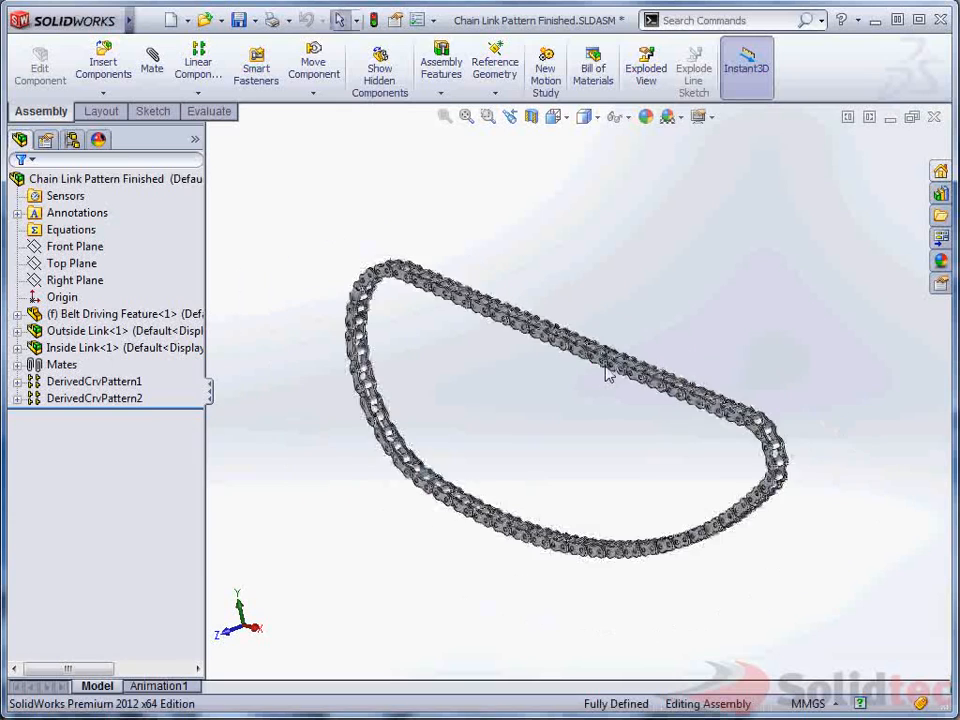
- Examine the finished chain assembly, highlighting the seed Outside Link and Inside Link components within the chain loop
{"action": "scroll", "coordinate": [602, 364], "scroll_direction": "up", "scroll_amount": 1}
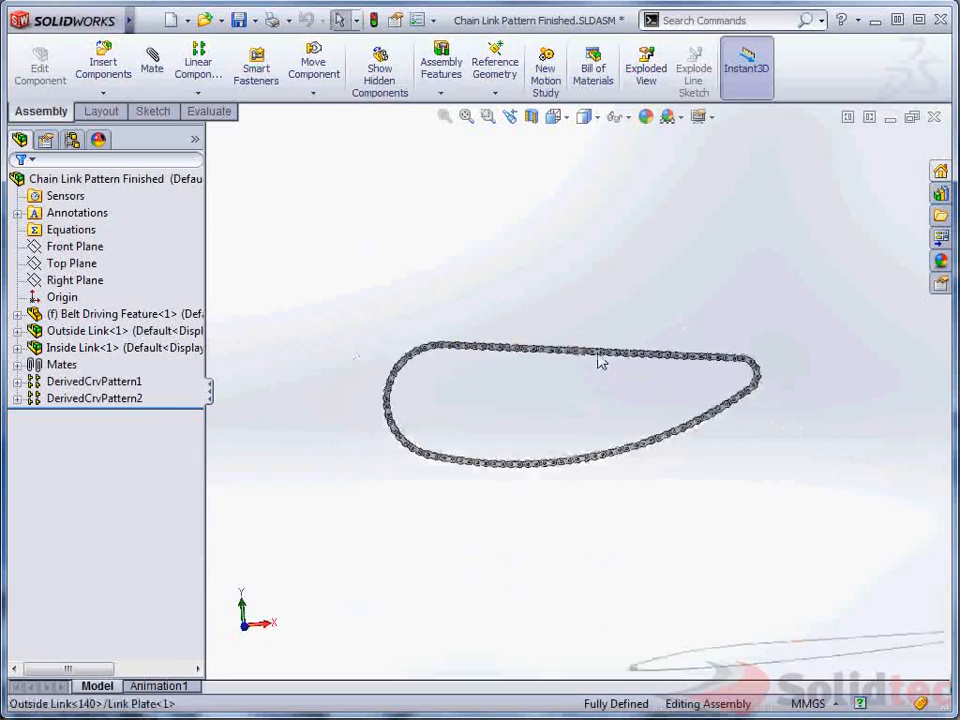
{"action": "scroll", "coordinate": [566, 340], "scroll_direction": "down", "scroll_amount": 7}
{"action": "middle_click_drag", "start_coordinate": [523, 334], "coordinate": [470, 424]}
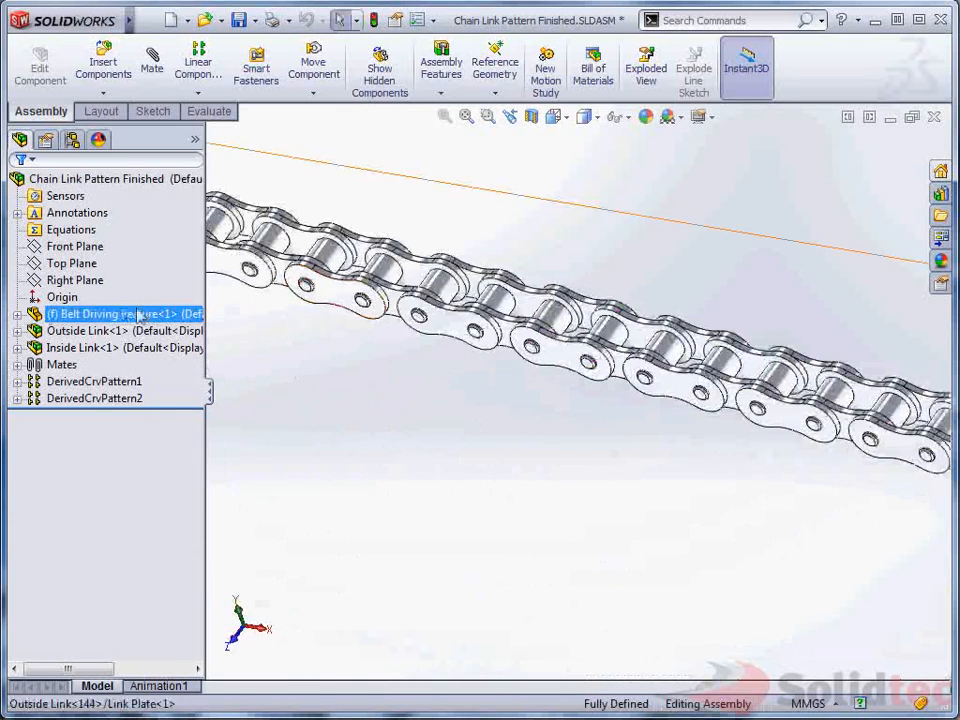
{"action": "left_click", "coordinate": [100, 330]}
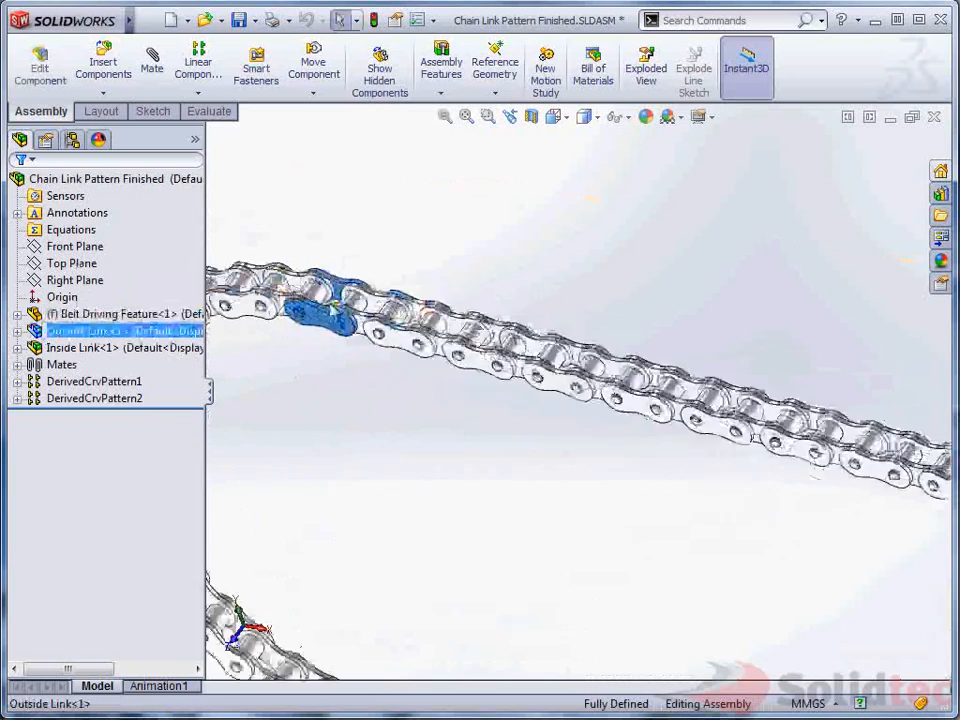
{"action": "left_click", "coordinate": [104, 350], "text": "ctrl"}
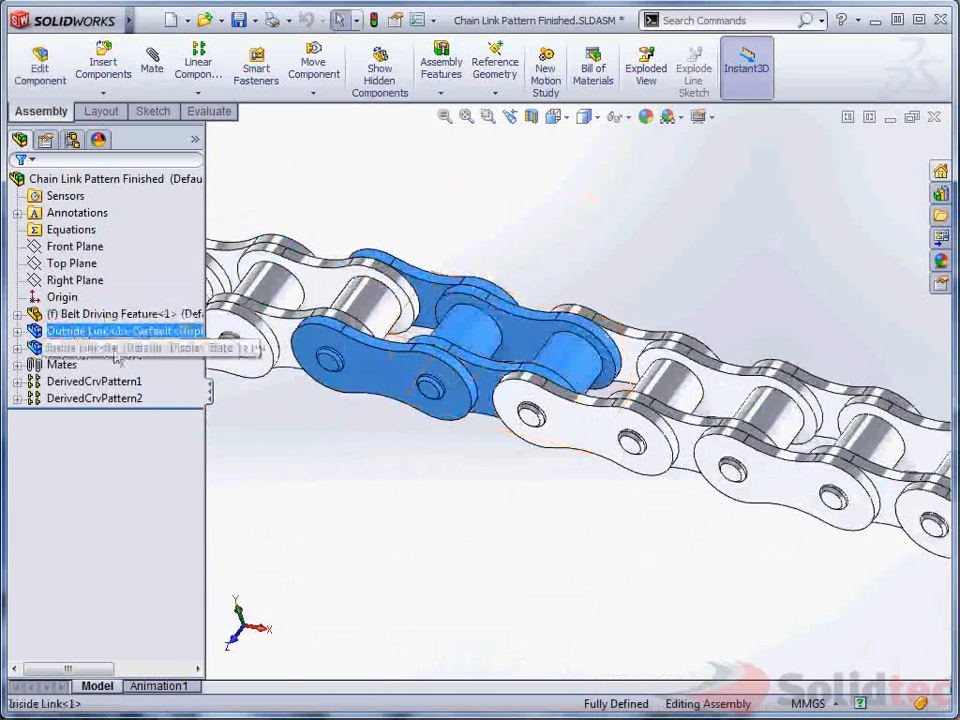
{"action": "scroll", "coordinate": [590, 400], "scroll_direction": "up", "scroll_amount": 8}
{"action": "scroll", "coordinate": [622, 413], "scroll_direction": "up", "scroll_amount": 6}
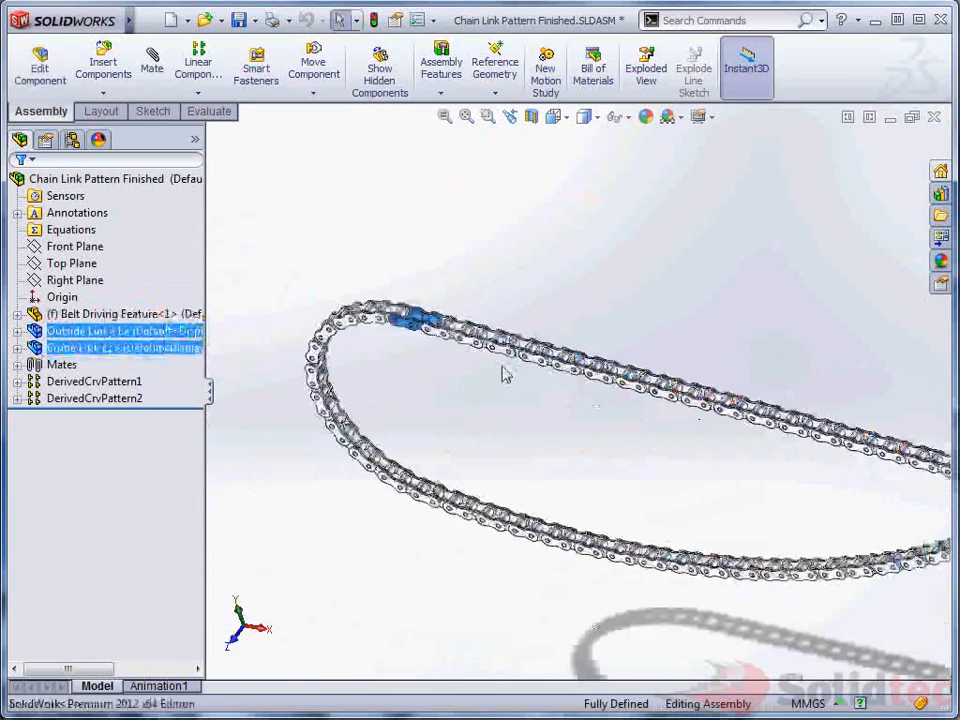
{"action": "middle_click_drag", "start_coordinate": [583, 376], "coordinate": [644, 301]}
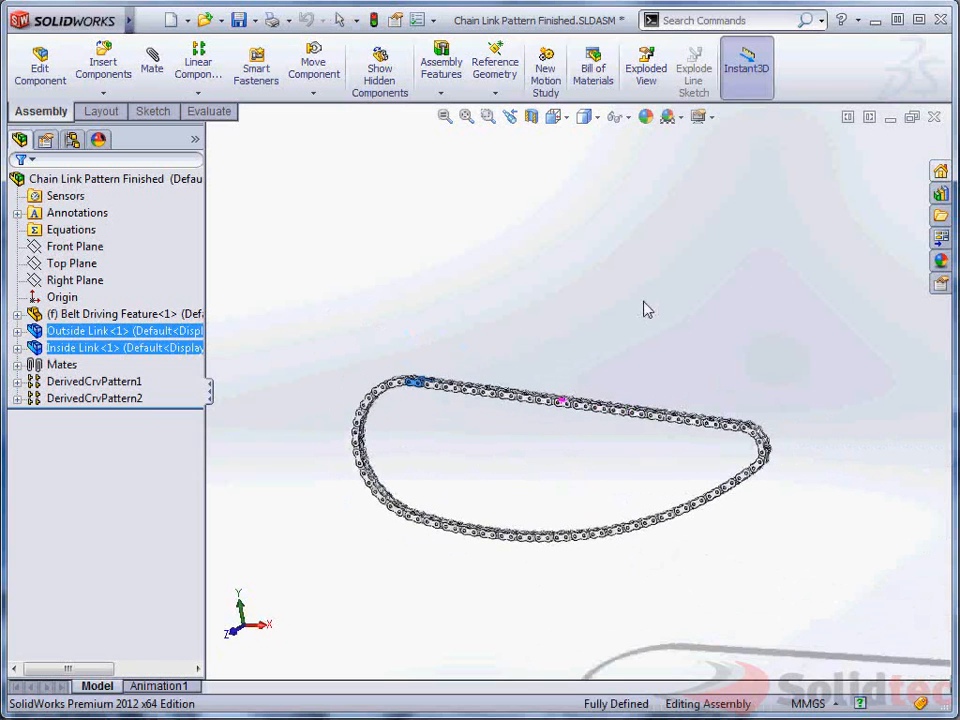
{"action": "left_click", "coordinate": [644, 301]}
- Close the Chain Link Pattern Finished assembly without saving and bring up the Belt Driving Feature part
{"action": "left_click", "coordinate": [934, 118]}
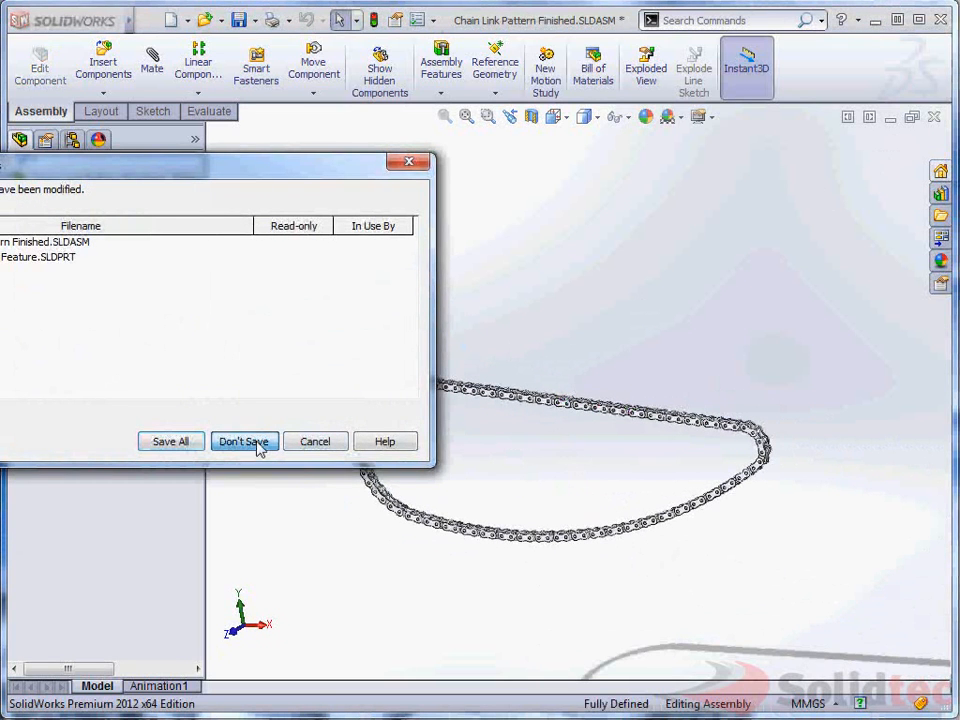
{"action": "left_click", "coordinate": [243, 441]}
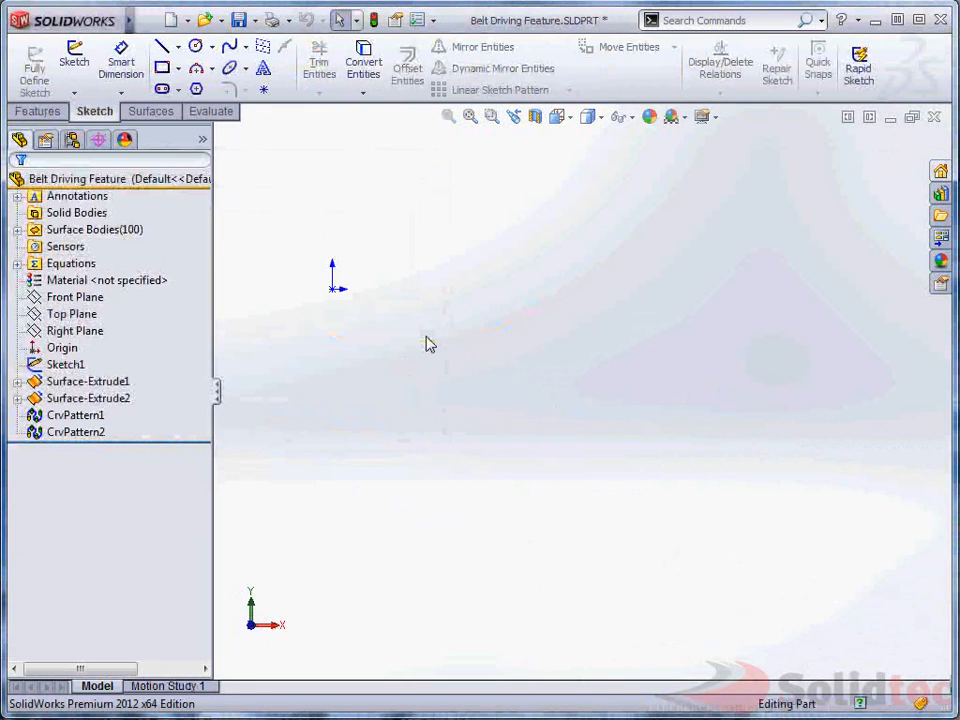
{"action": "key", "text": "ctrl+Tab"}
{"action": "key", "text": "ctrl+Tab"}
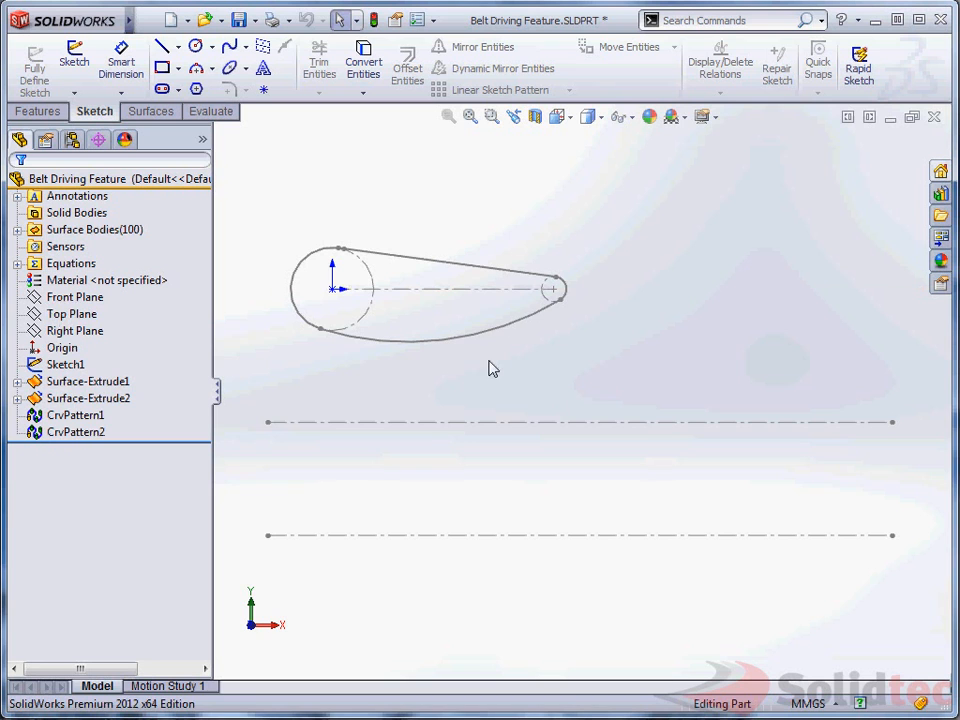
- Suppress the CrvPattern1 and CrvPattern2 features in the Belt Driving Feature part
{"action": "left_click", "coordinate": [75, 415]}
{"action": "left_click", "coordinate": [75, 432], "text": "shift"}
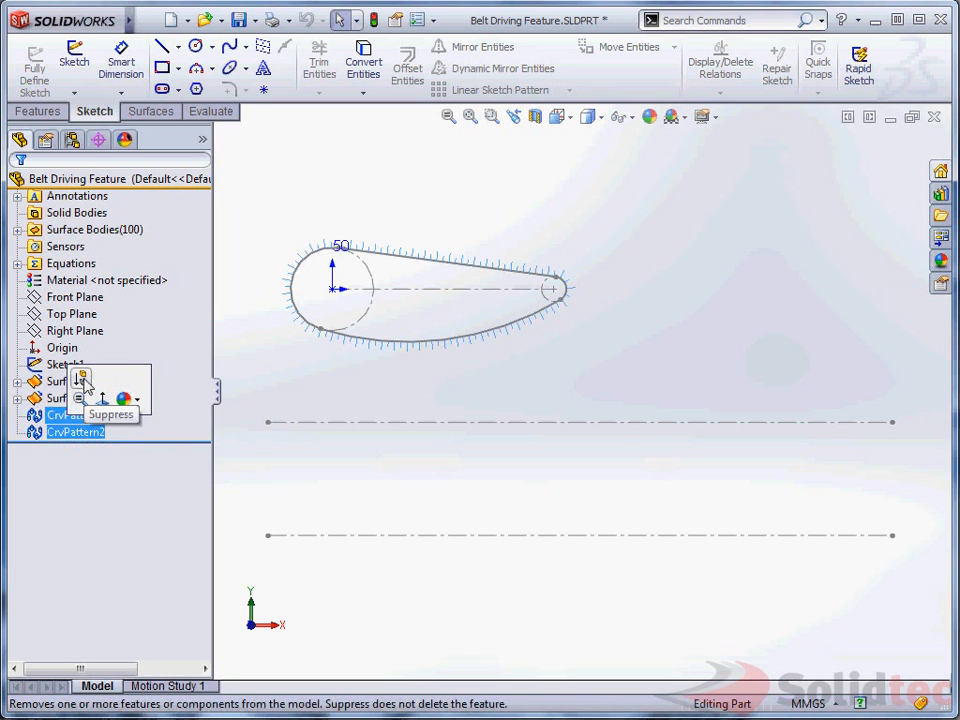
{"action": "left_click", "coordinate": [83, 379]}
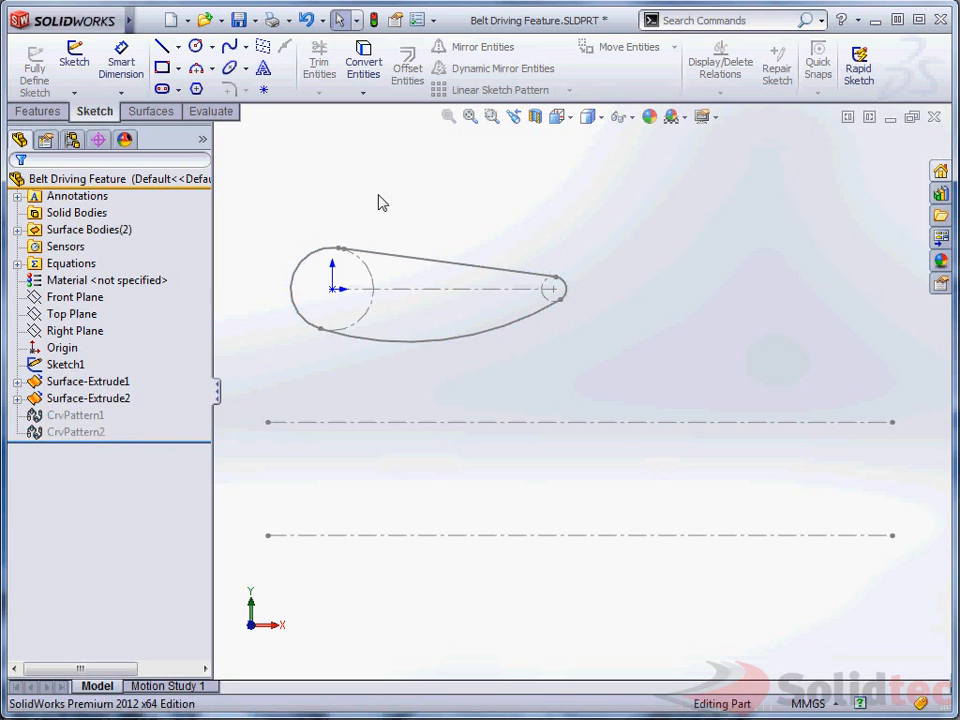
- Open Sketch1 for editing and inspect the short dimensioned segment where the upper line meets the large circle
{"action": "left_click", "coordinate": [57, 366]}
{"action": "left_click", "coordinate": [70, 331]}
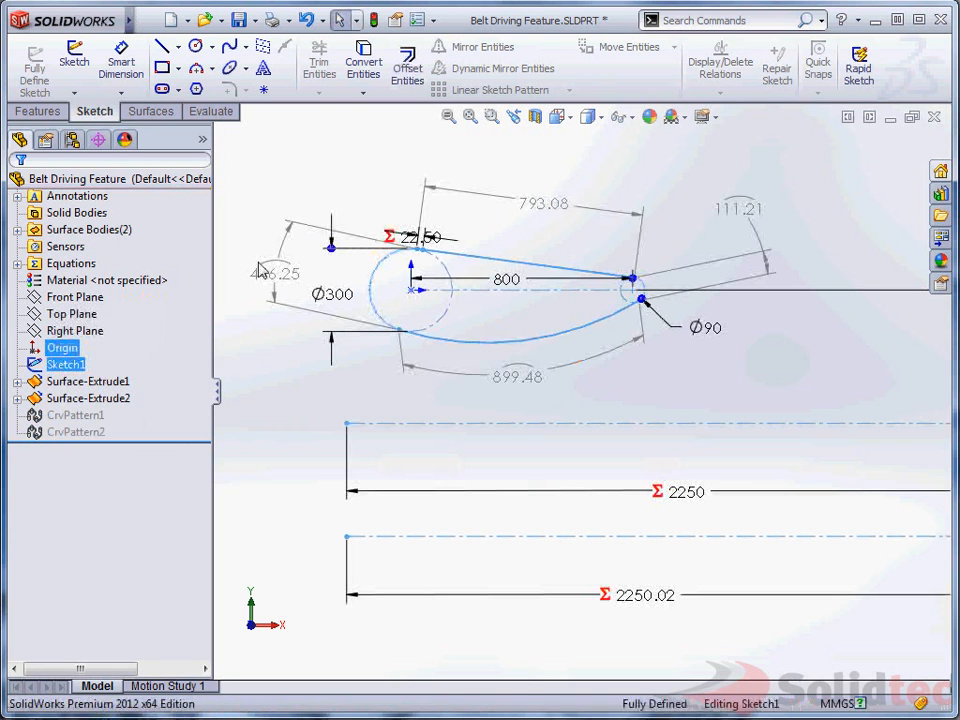
{"action": "scroll", "coordinate": [672, 340], "scroll_direction": "up", "scroll_amount": 2}
{"action": "middle_click_drag", "start_coordinate": [690, 356], "coordinate": [639, 368], "text": "ctrl"}
{"action": "scroll", "coordinate": [479, 317], "scroll_direction": "down", "scroll_amount": 5}
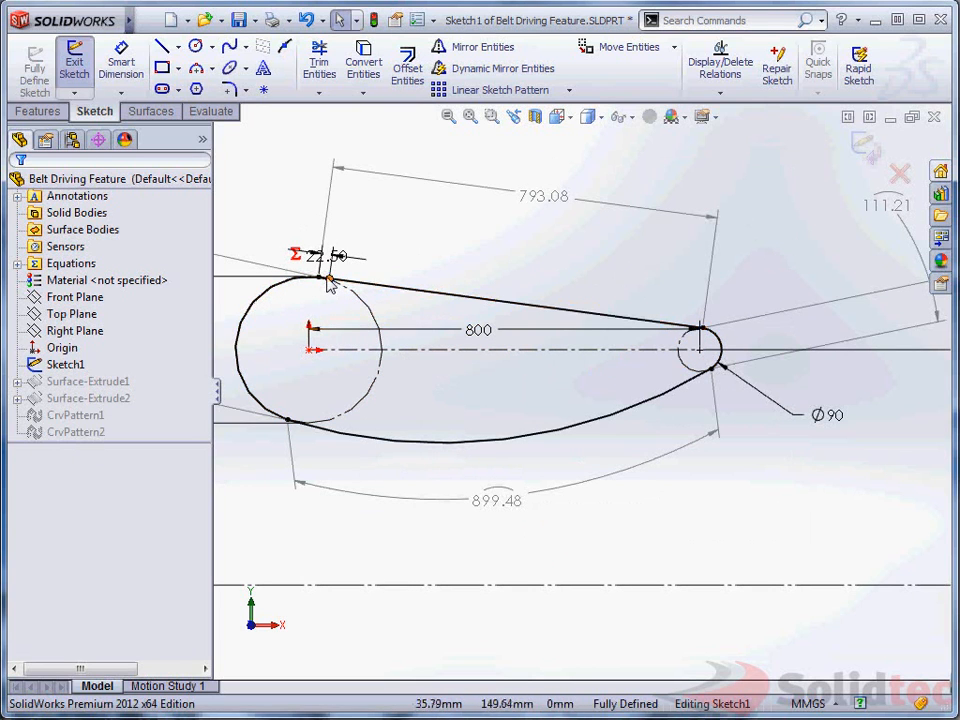
{"action": "scroll", "coordinate": [330, 283], "scroll_direction": "down", "scroll_amount": 3}
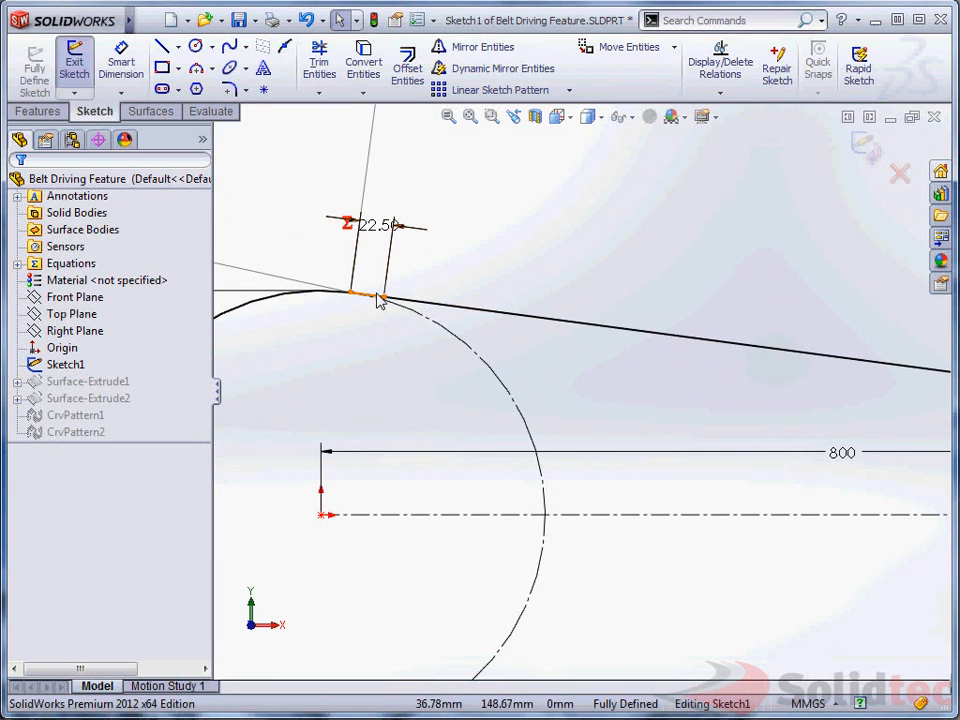
- Try splitting the long upper line beside the large circle with a movable point, and delete that split point
{"action": "left_click", "coordinate": [286, 54]}
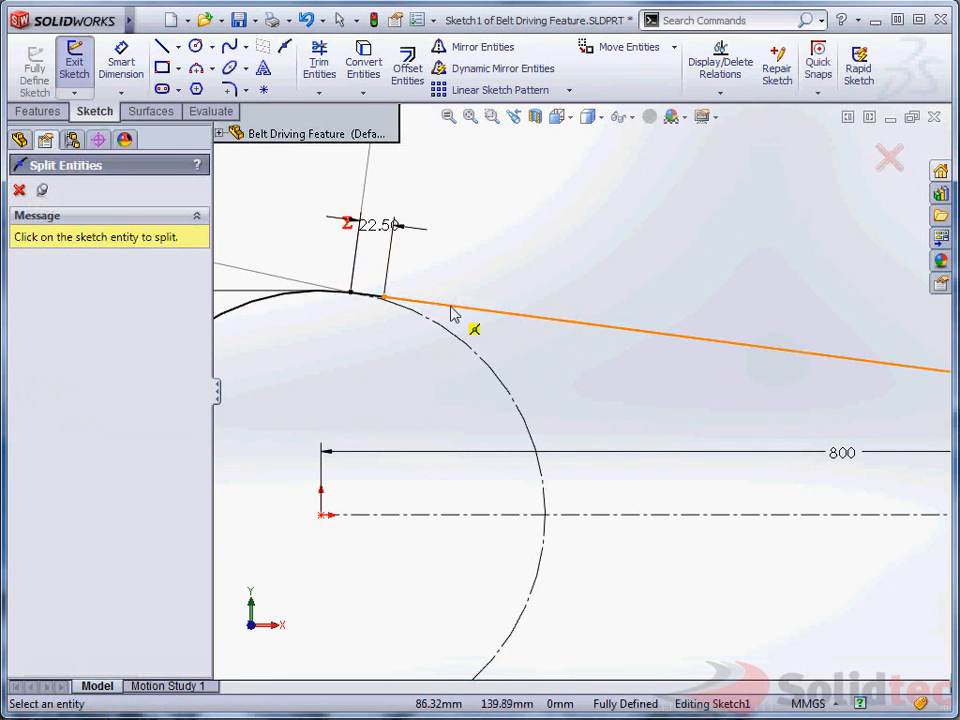
{"action": "left_click", "coordinate": [449, 306]}
{"action": "key", "text": "Escape"}
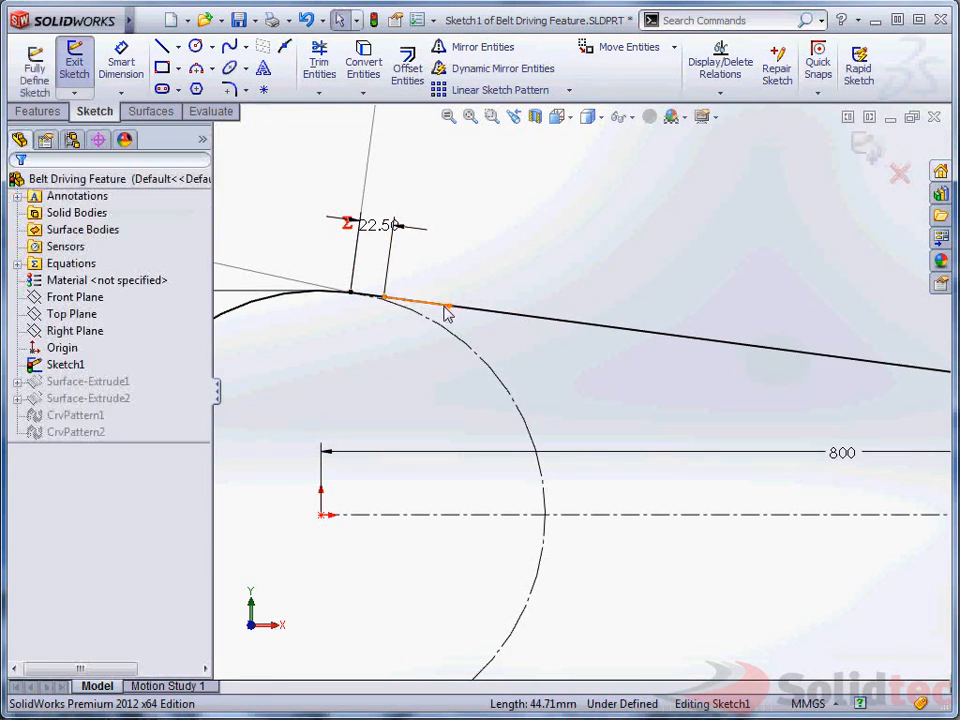
{"action": "left_click_drag", "start_coordinate": [449, 306], "coordinate": [574, 345]}
{"action": "key", "text": "Escape"}
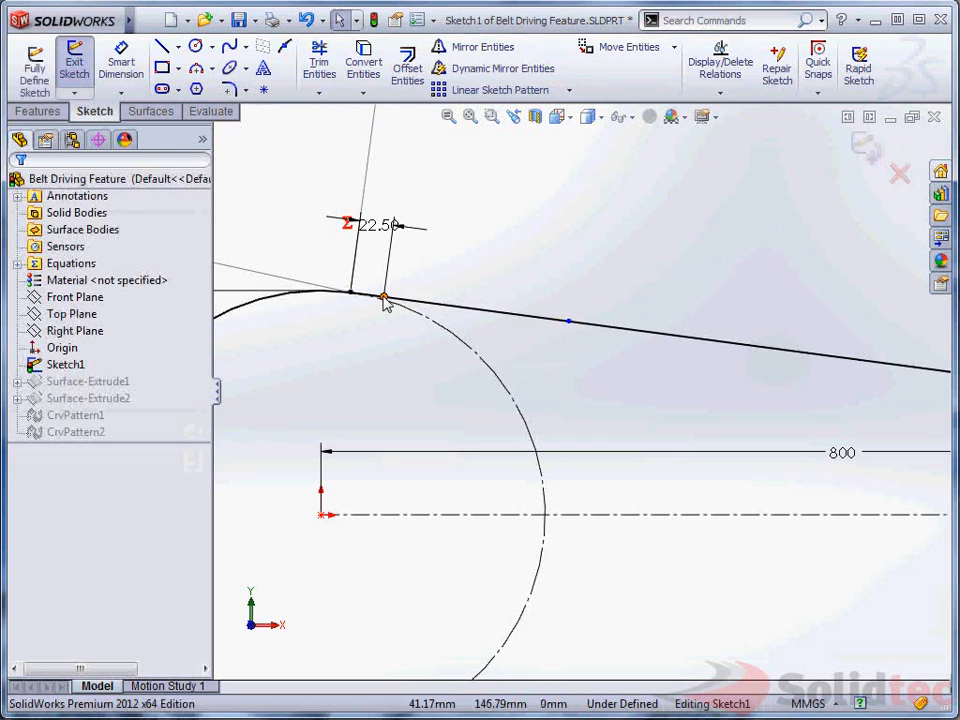
{"action": "left_click", "coordinate": [568, 324]}
{"action": "key", "text": "Delete"}
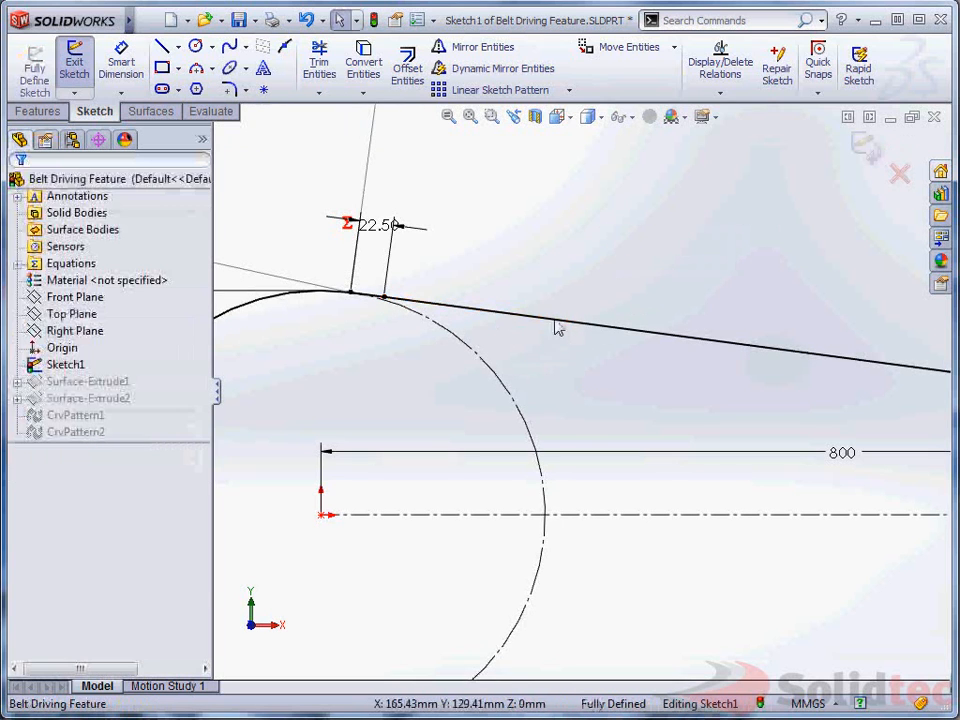
- Inspect the equation-driven length dimensions of the two horizontal construction lines below the belt profile, cancelling each without changes
{"action": "scroll", "coordinate": [570, 290], "scroll_direction": "up", "scroll_amount": 2}
{"action": "scroll", "coordinate": [600, 335], "scroll_direction": "up", "scroll_amount": 2}
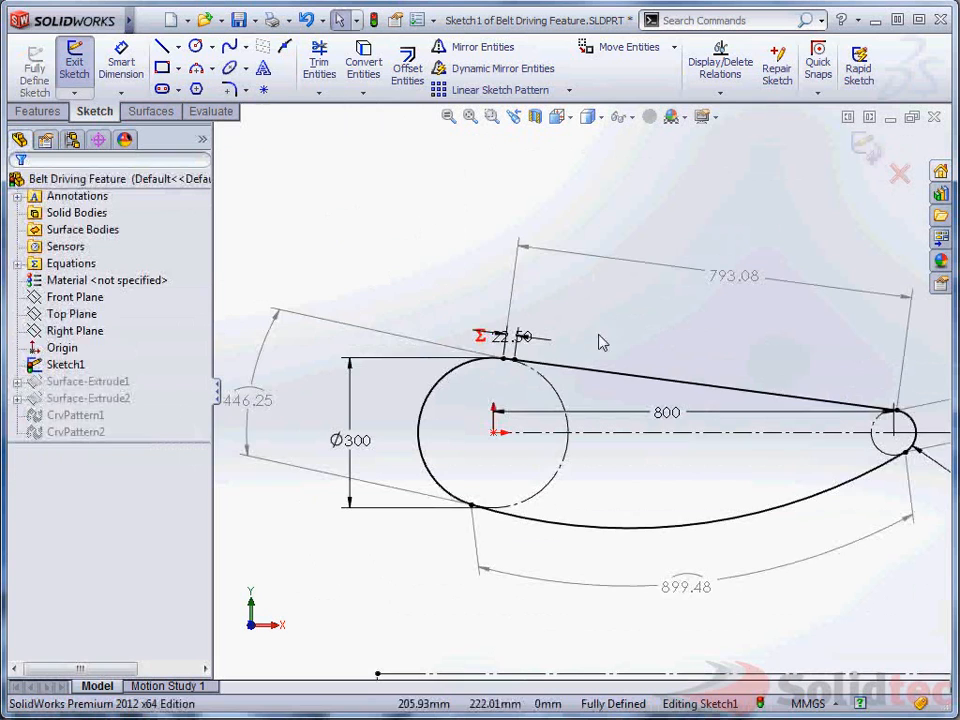
{"action": "scroll", "coordinate": [546, 320], "scroll_direction": "up", "scroll_amount": 2}
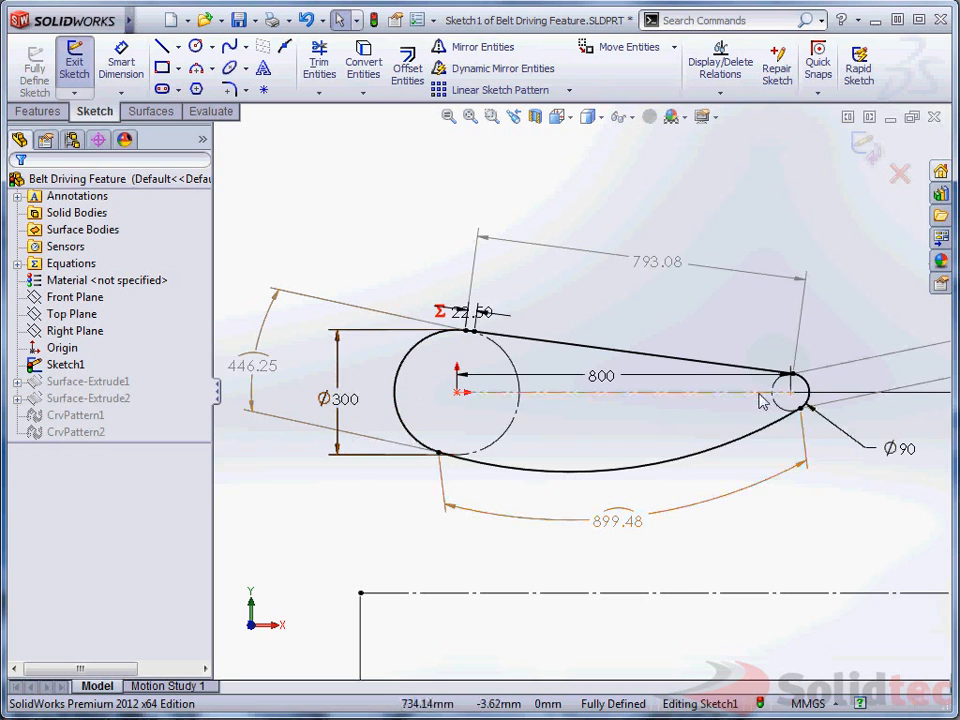
{"action": "key", "text": "f"}
{"action": "key", "text": "ctrl+8"}
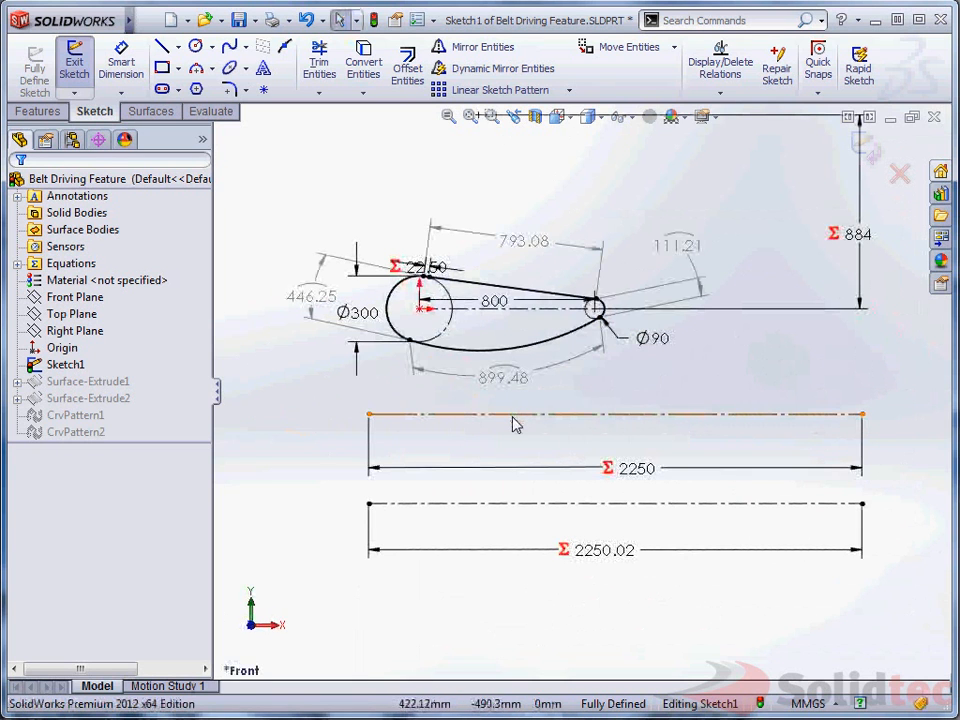
{"action": "double_click", "coordinate": [638, 474]}
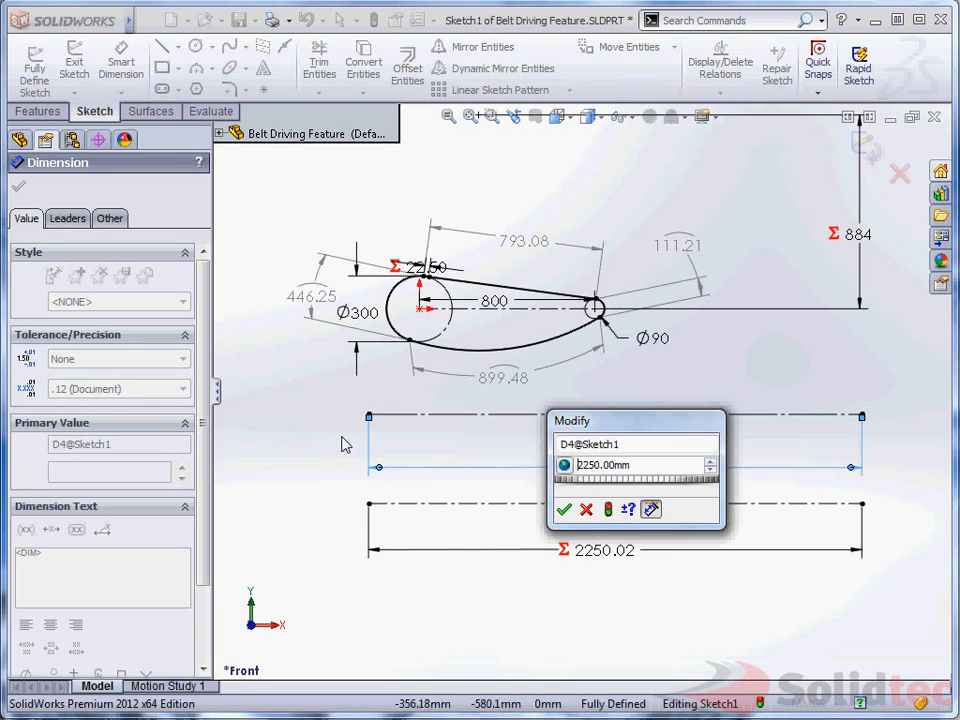
{"action": "left_click", "coordinate": [587, 509]}
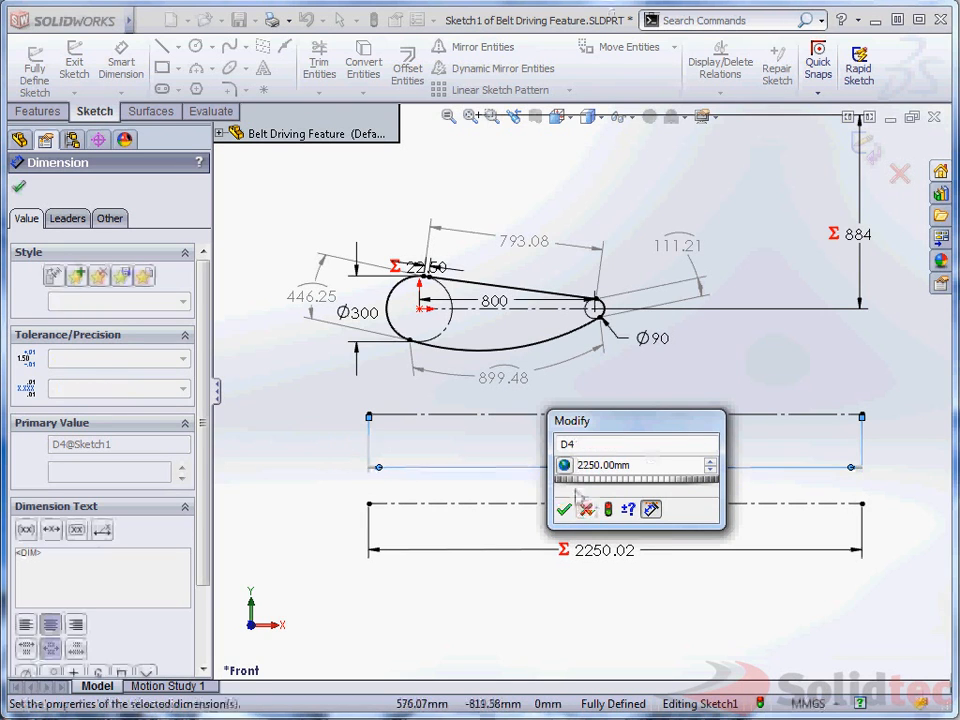
{"action": "left_click", "coordinate": [311, 408]}
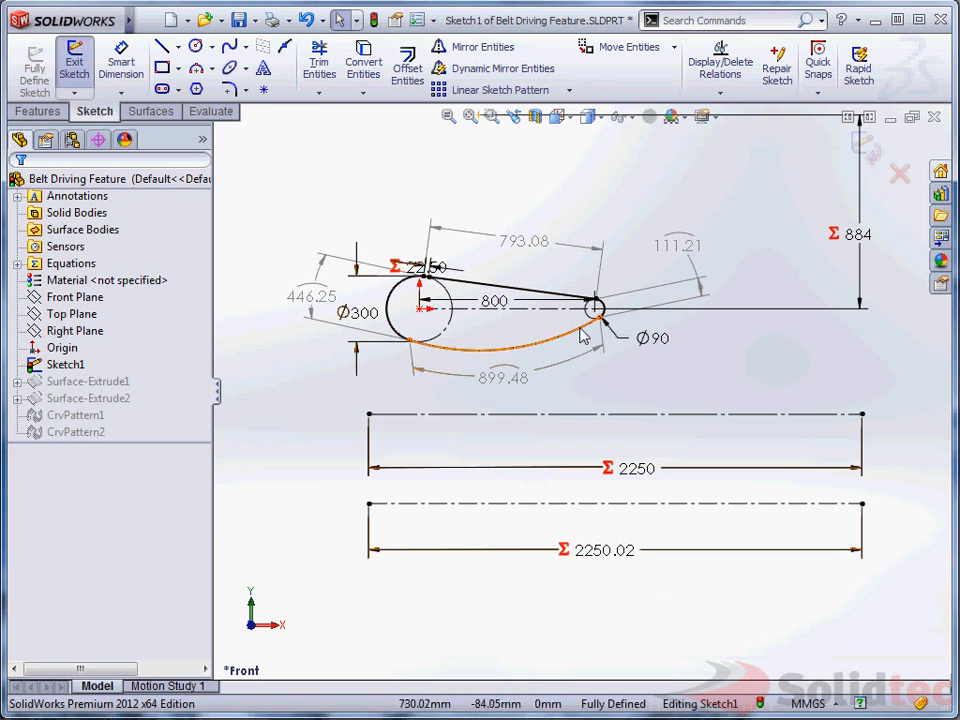
{"action": "double_click", "coordinate": [617, 557]}
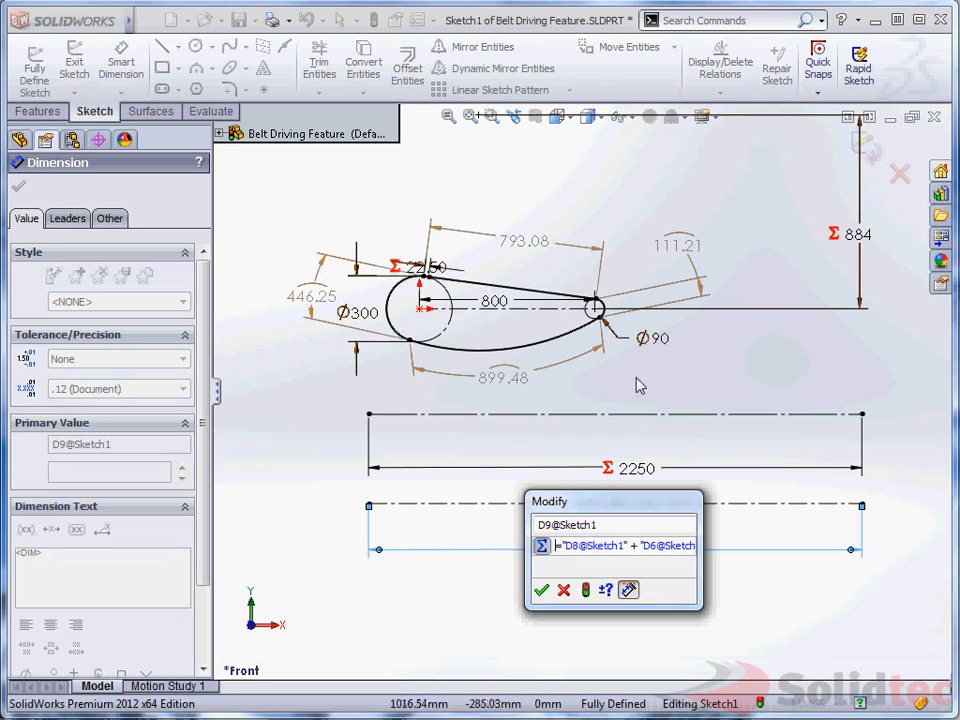
{"action": "left_click", "coordinate": [565, 590]}
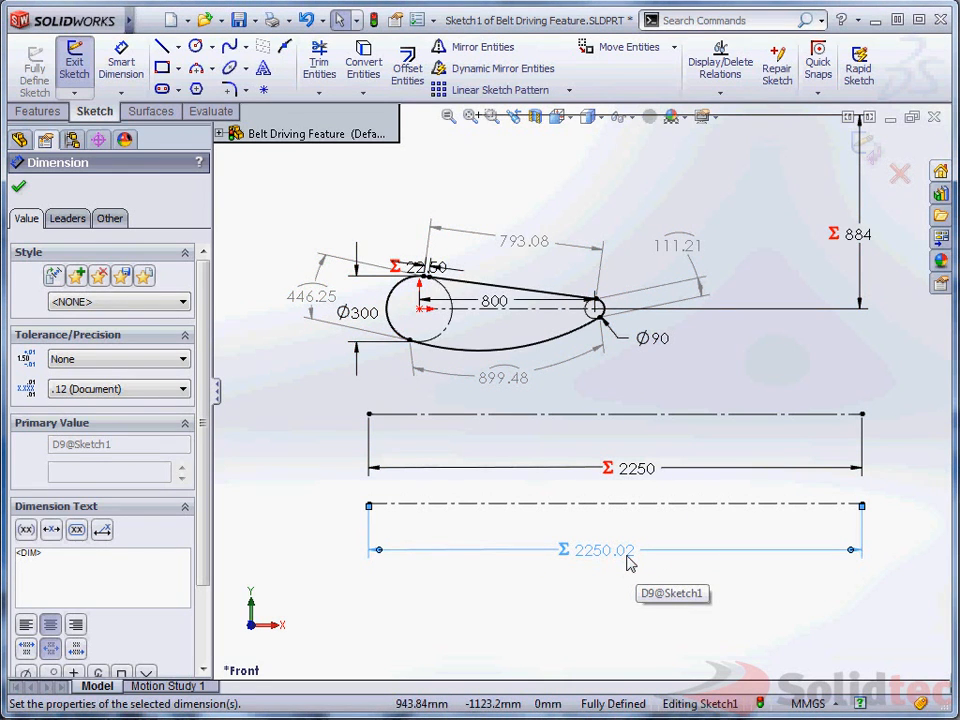
- Measure the combined length of the belt profile's three arcs and long upper line, and compare it with the construction lines and short segment
{"action": "scroll", "coordinate": [553, 390], "scroll_direction": "down", "scroll_amount": 4}
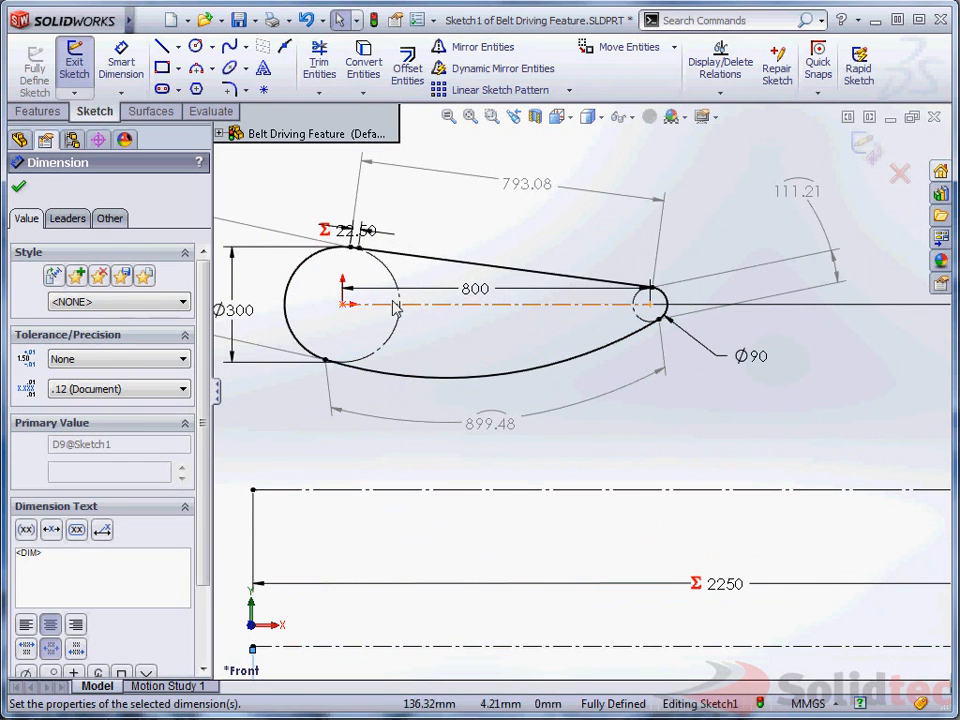
{"action": "scroll", "coordinate": [581, 378], "scroll_direction": "up", "scroll_amount": 4}
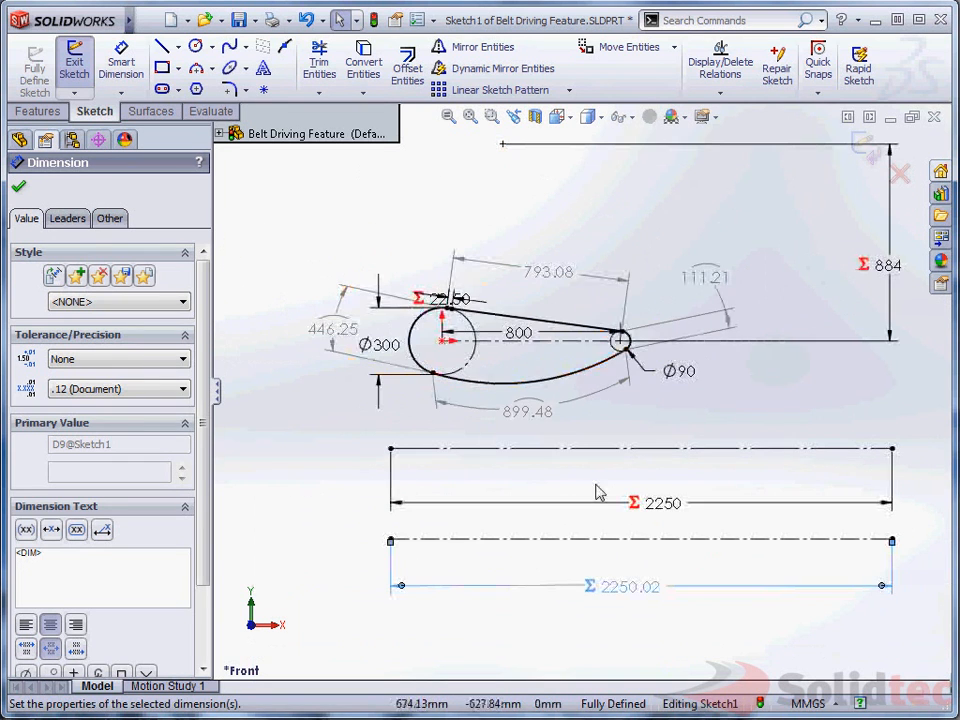
{"action": "scroll", "coordinate": [504, 386], "scroll_direction": "down", "scroll_amount": 4}
{"action": "left_click", "coordinate": [467, 398]}
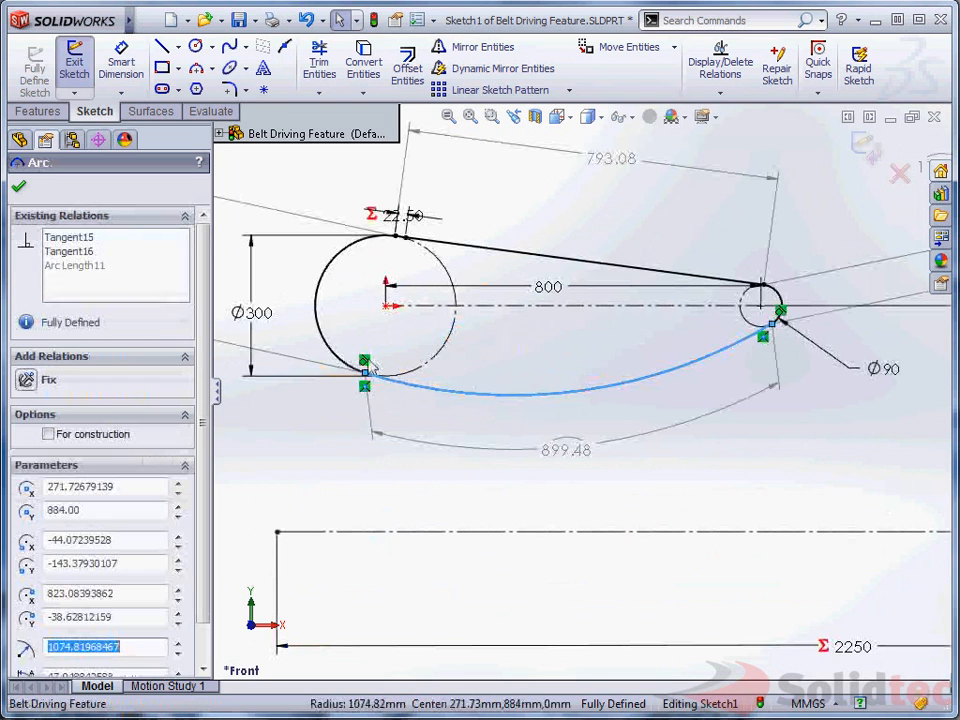
{"action": "left_click", "coordinate": [323, 347], "text": "ctrl"}
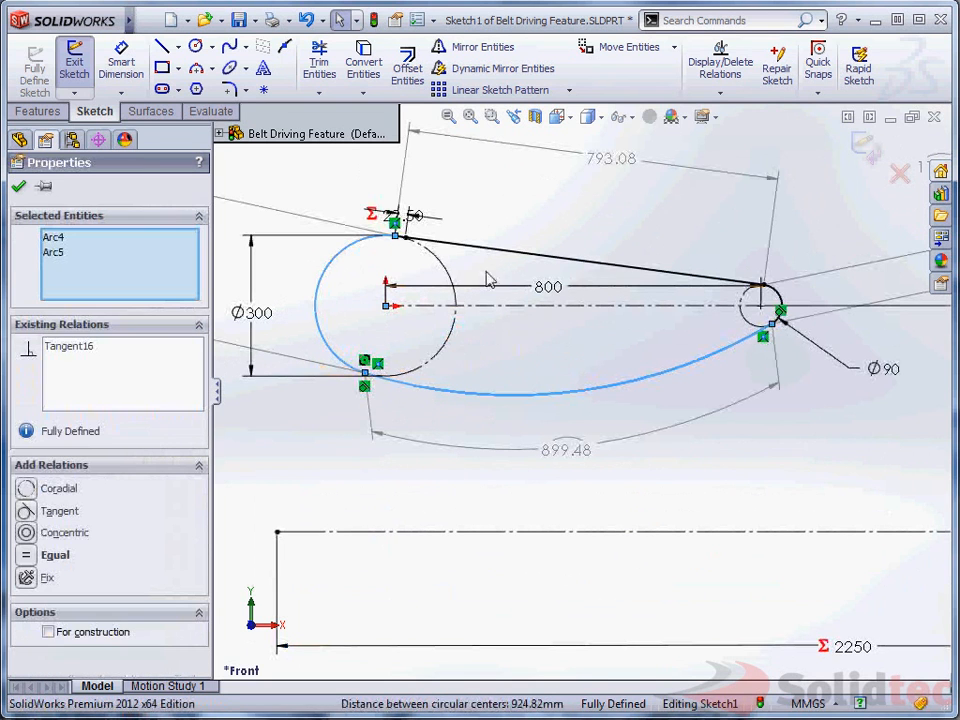
{"action": "left_click", "coordinate": [716, 284], "text": "ctrl"}
{"action": "left_click", "coordinate": [776, 296], "text": "ctrl"}
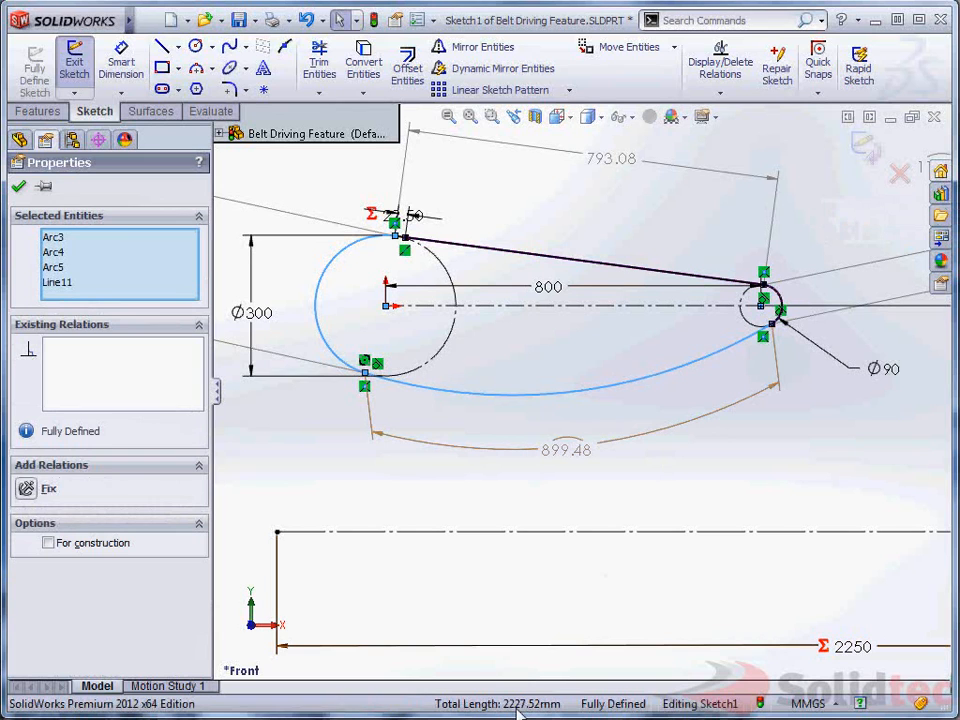
{"action": "scroll", "coordinate": [696, 521], "scroll_direction": "up", "scroll_amount": 3}
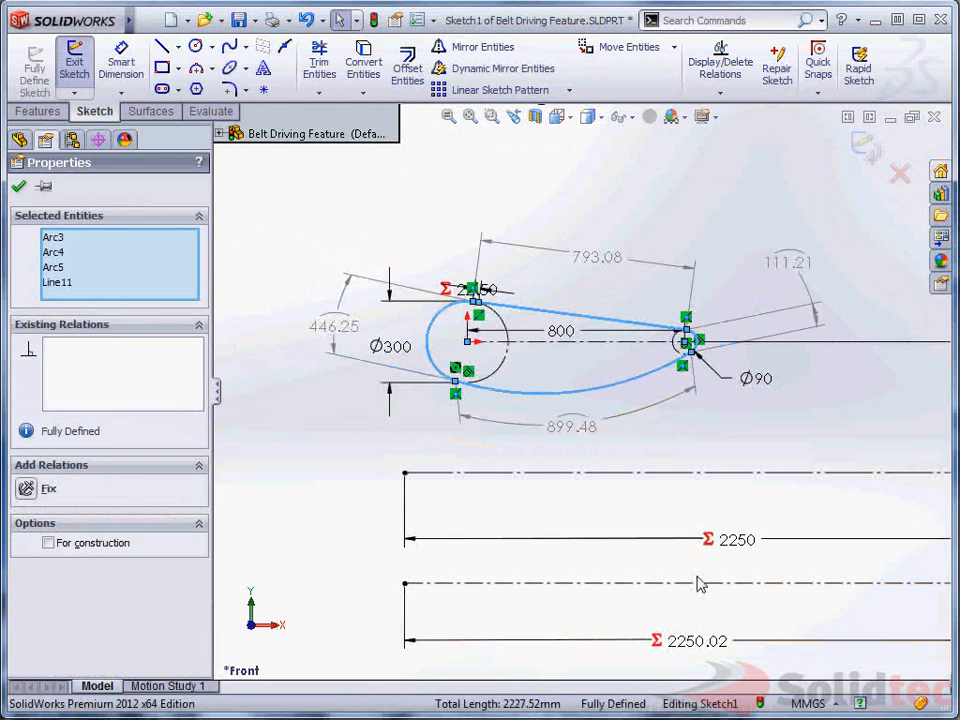
{"action": "scroll", "coordinate": [703, 651], "scroll_direction": "down", "scroll_amount": 2}
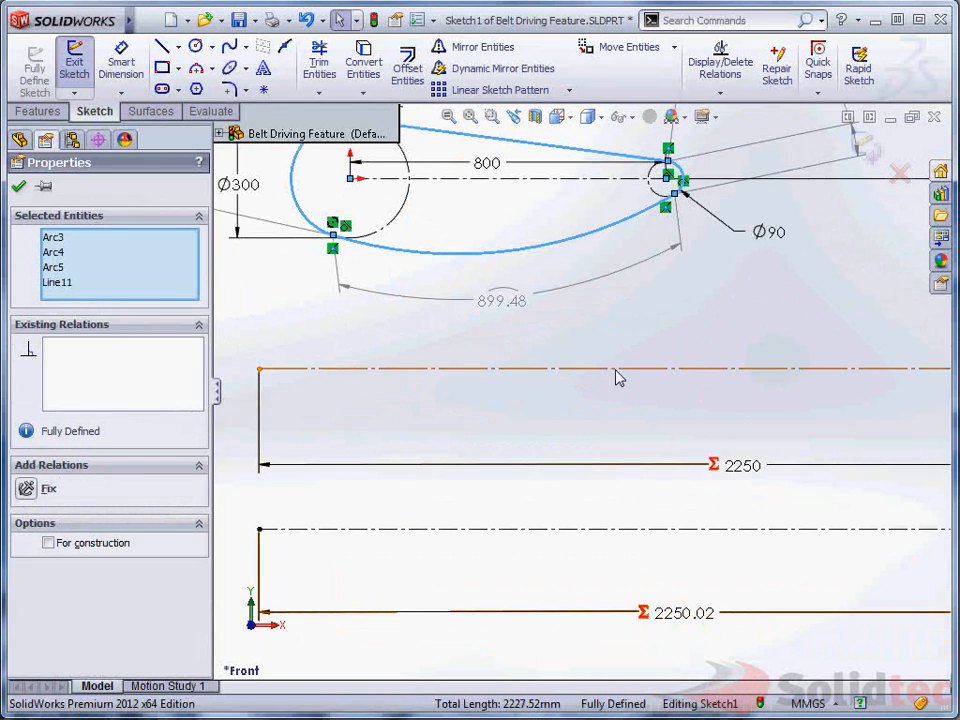
{"action": "scroll", "coordinate": [628, 386], "scroll_direction": "down", "scroll_amount": 4}
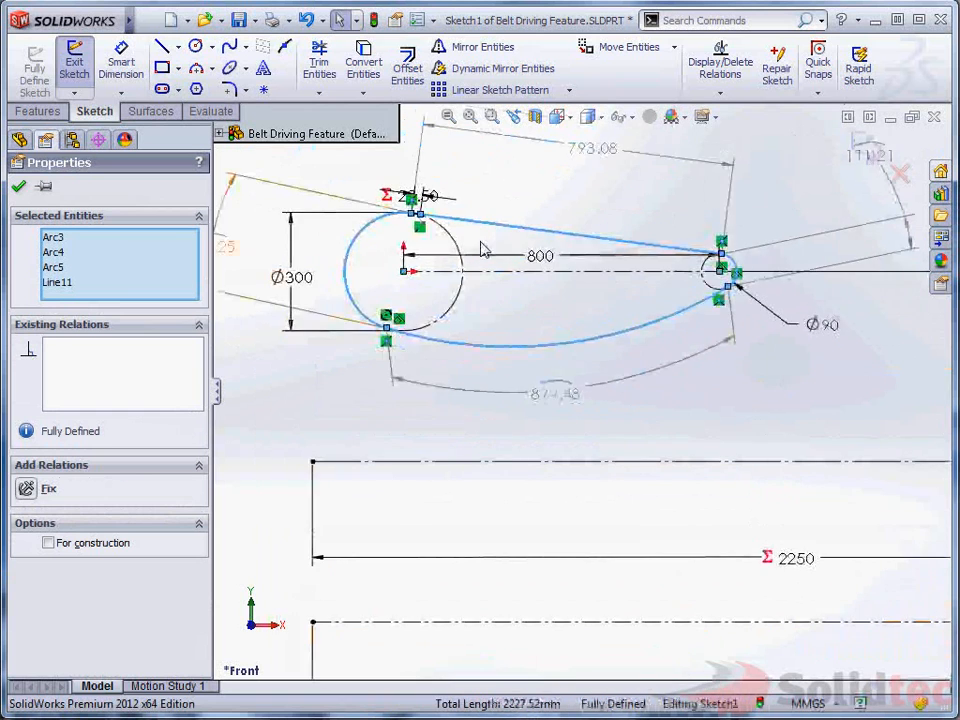
{"action": "scroll", "coordinate": [463, 251], "scroll_direction": "down", "scroll_amount": 2}
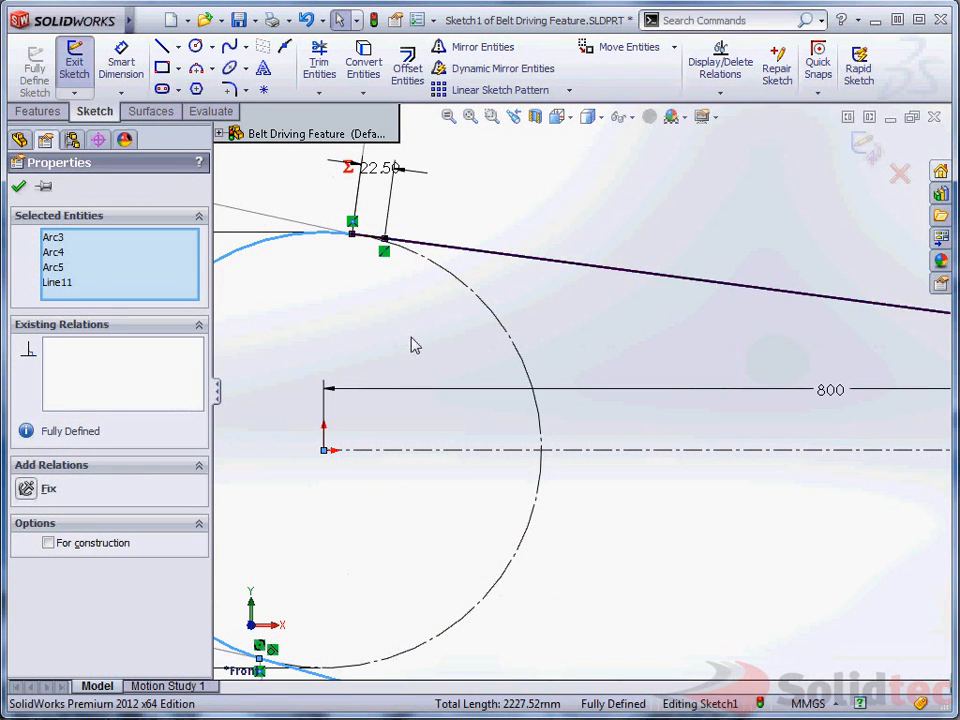
- Add the short segment to the measured belt profile and compare the total length with the lower construction line's equation-driven dimension
{"action": "left_click", "coordinate": [374, 243], "text": "ctrl"}
{"action": "scroll", "coordinate": [482, 364], "scroll_direction": "up", "scroll_amount": 4}
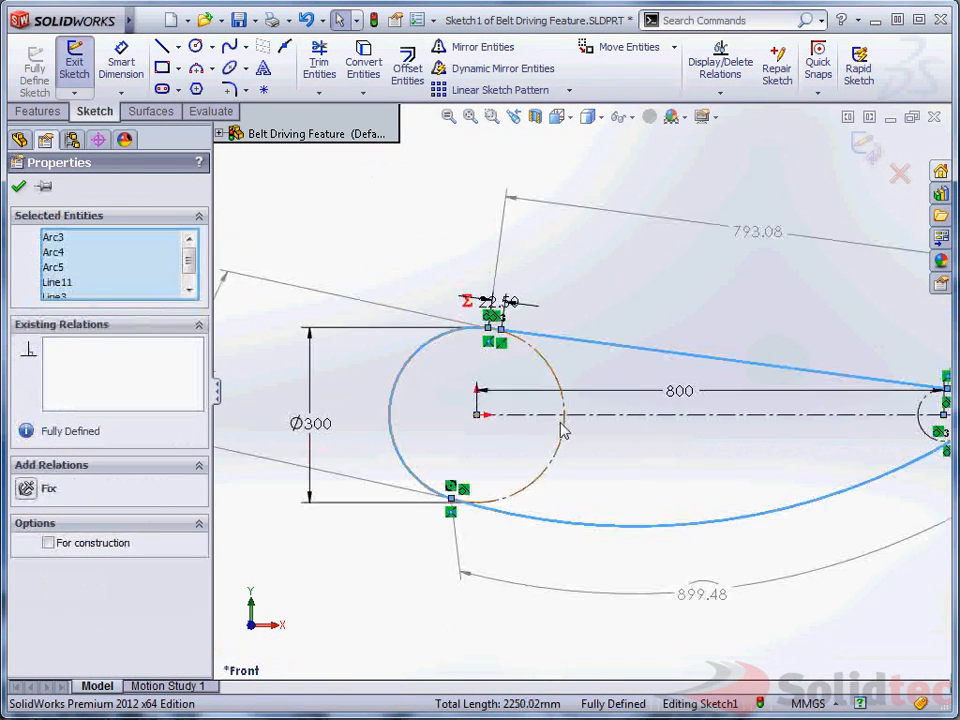
{"action": "scroll", "coordinate": [632, 558], "scroll_direction": "up", "scroll_amount": 2}
{"action": "middle_click_drag", "start_coordinate": [650, 612], "coordinate": [514, 565], "text": "ctrl"}
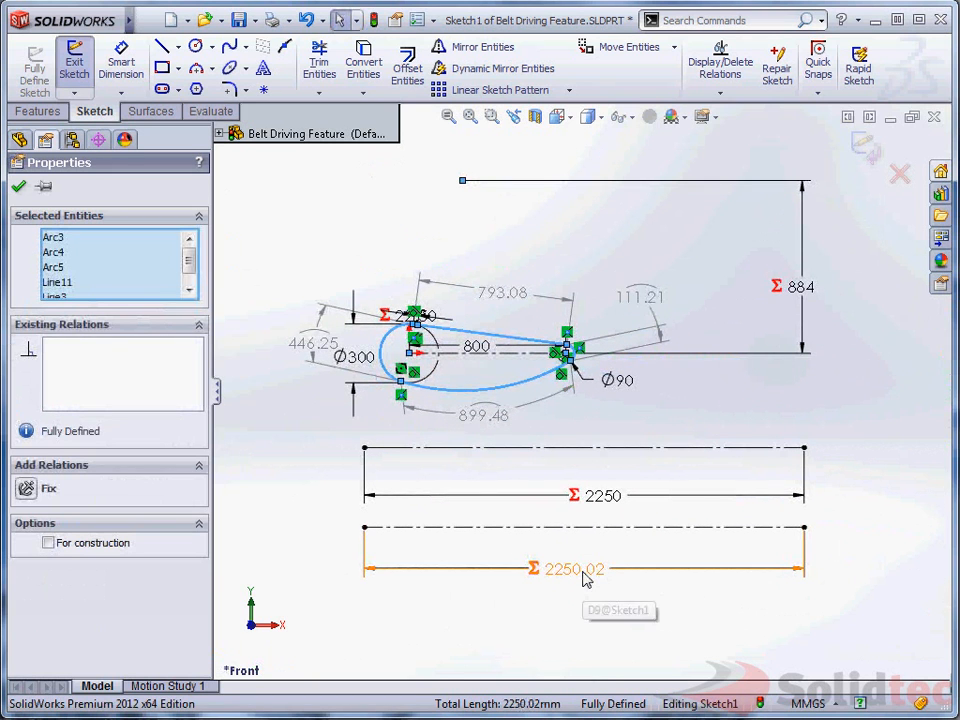
{"action": "left_click", "coordinate": [294, 246]}
{"action": "middle_click_drag", "start_coordinate": [477, 300], "coordinate": [508, 338], "text": "ctrl"}
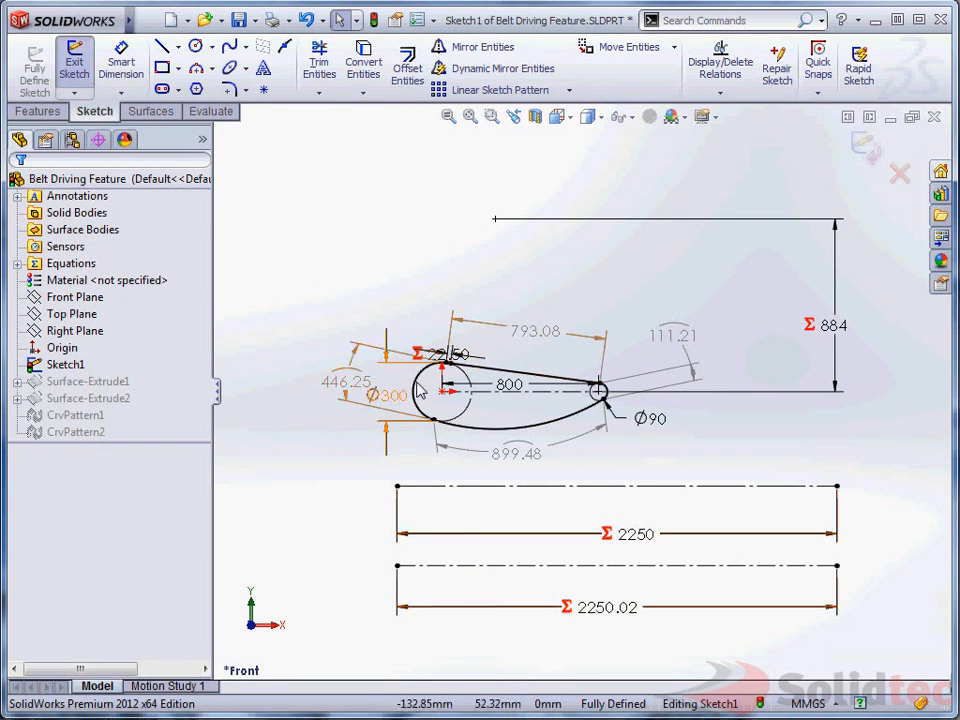
- Exit the belt driving sketch and switch to the Chain Link Pattern Start assembly
{"action": "left_click", "coordinate": [866, 146]}
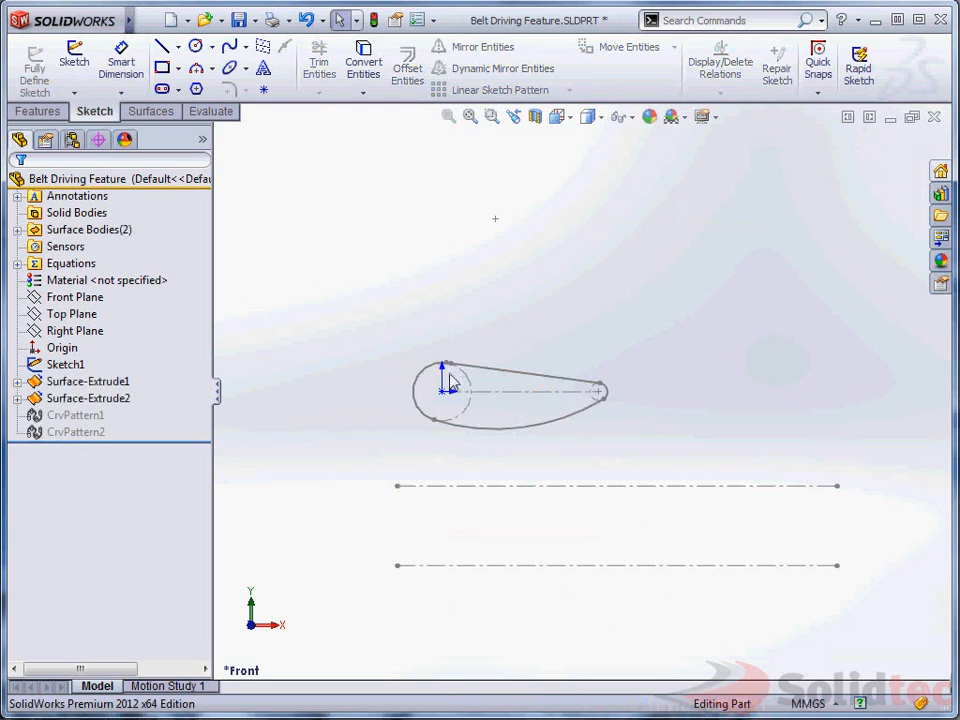
{"action": "scroll", "coordinate": [434, 359], "scroll_direction": "down", "scroll_amount": 2}
{"action": "key", "text": "ctrl+Tab"}
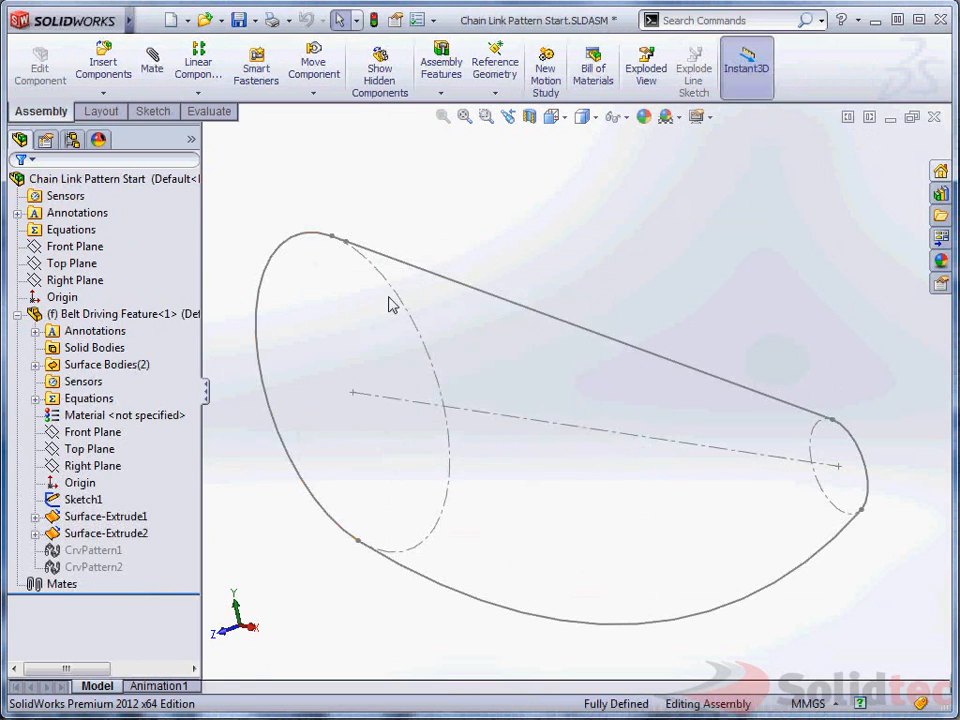
- Insert one Outside Link and one Inside Link subassembly just above the belt path's large circle
{"action": "mouse_move", "coordinate": [390, 304]}
{"action": "middle_mouse_down"}
{"action": "mouse_move", "coordinate": [394, 289]}
{"action": "mouse_move", "coordinate": [429, 309]}
{"action": "middle_mouse_up"}
{"action": "scroll", "coordinate": [427, 306], "scroll_direction": "up", "scroll_amount": 2}
{"action": "middle_click_drag", "start_coordinate": [343, 345], "coordinate": [585, 362], "text": "ctrl"}
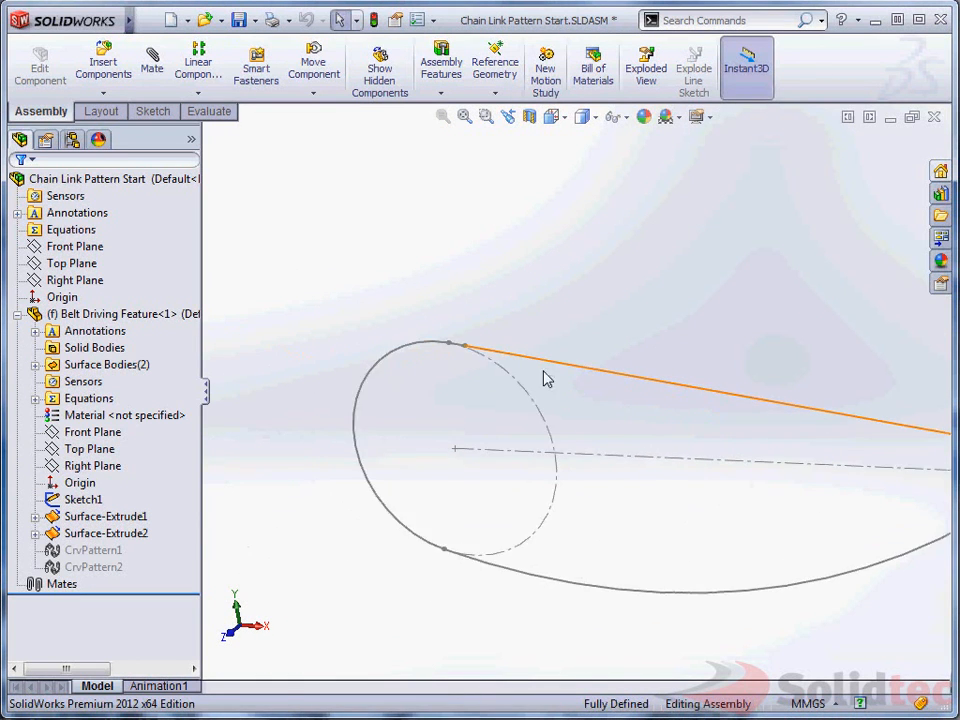
{"action": "scroll", "coordinate": [462, 345], "scroll_direction": "down", "scroll_amount": 4}
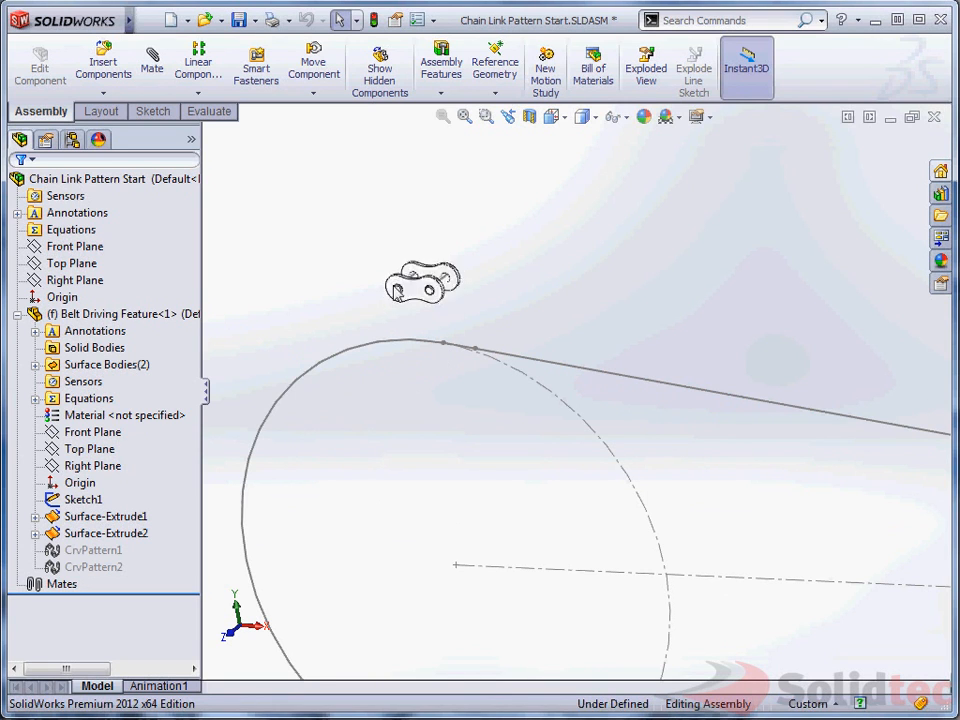
{"action": "left_click_drag", "start_coordinate": [423, 284], "coordinate": [386, 314]}
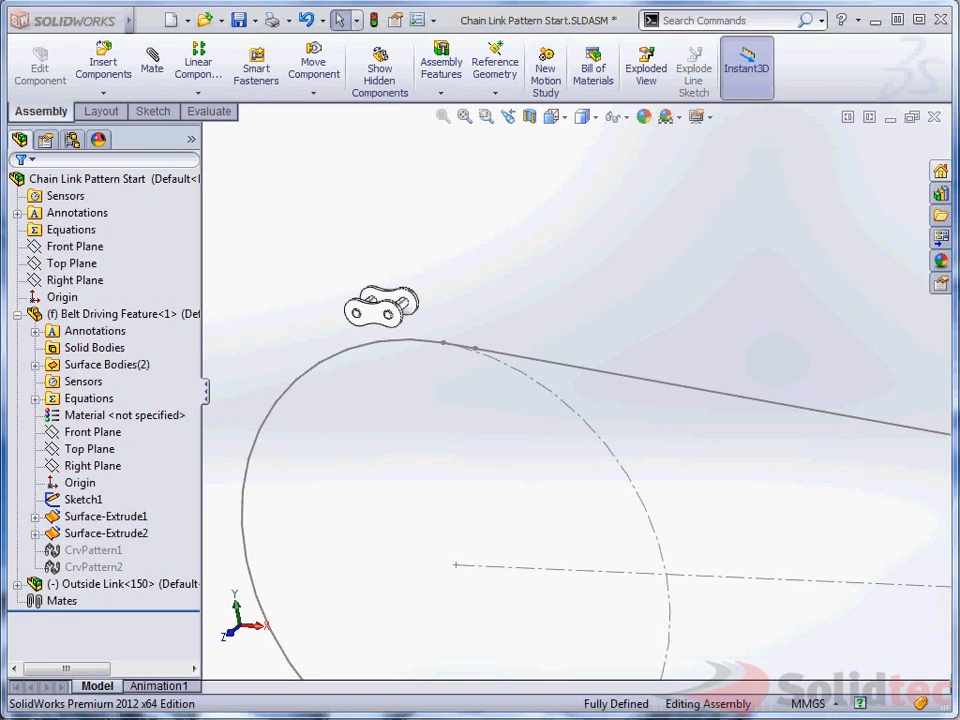
{"action": "left_click_drag", "start_coordinate": [614, 211], "coordinate": [511, 318]}
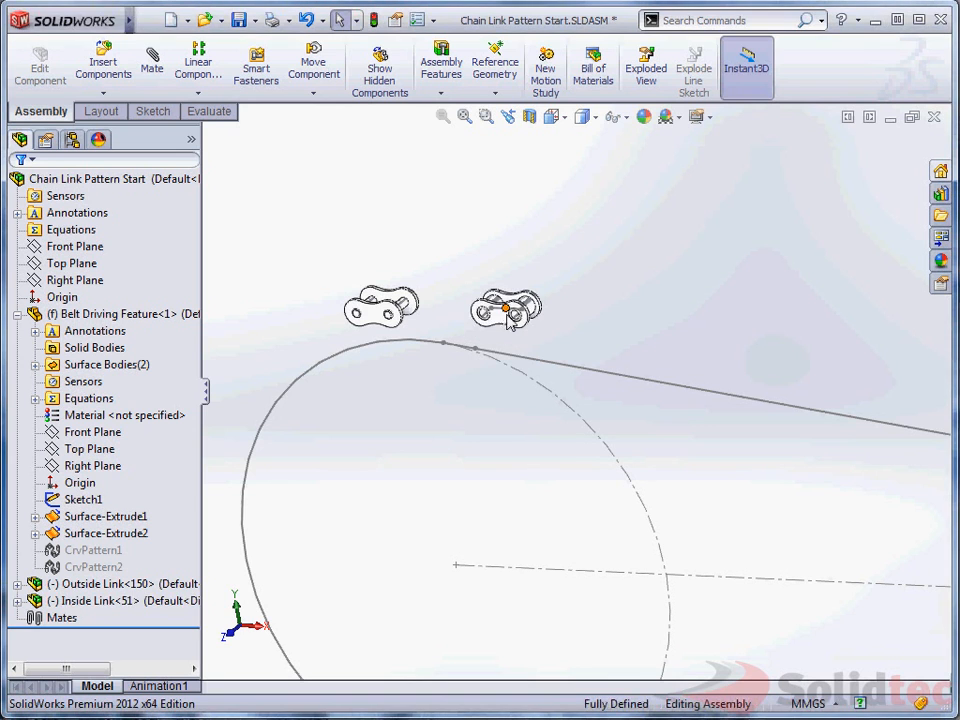
- Show the Outside Link's Sketch1 in the assembly
{"action": "scroll", "coordinate": [380, 310], "scroll_direction": "down", "scroll_amount": 3}
{"action": "left_click", "coordinate": [429, 326]}
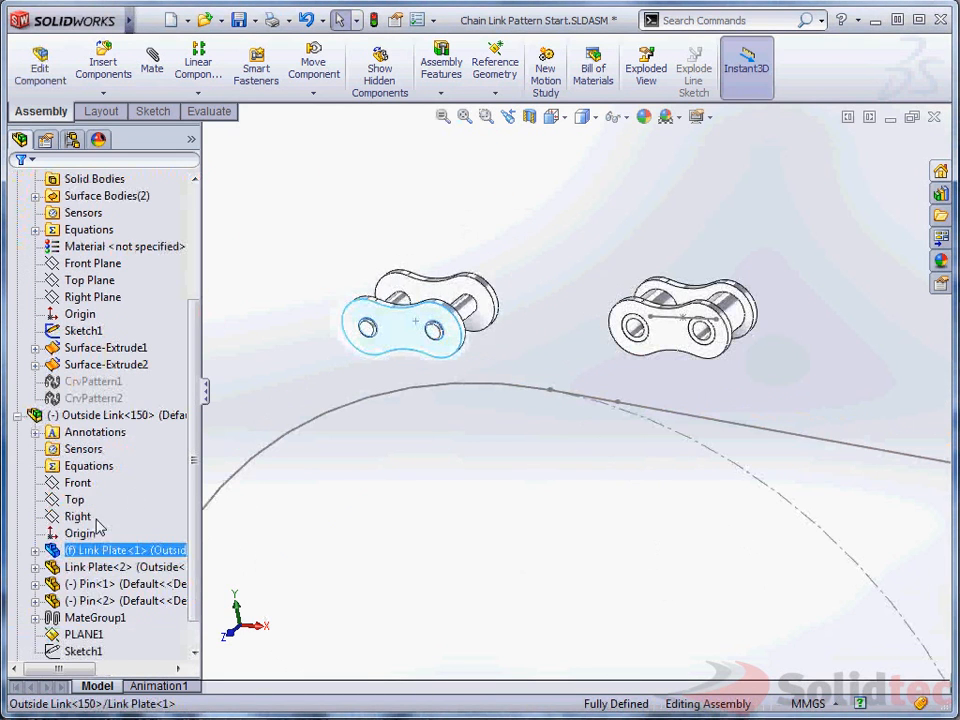
{"action": "right_click", "coordinate": [83, 651]}
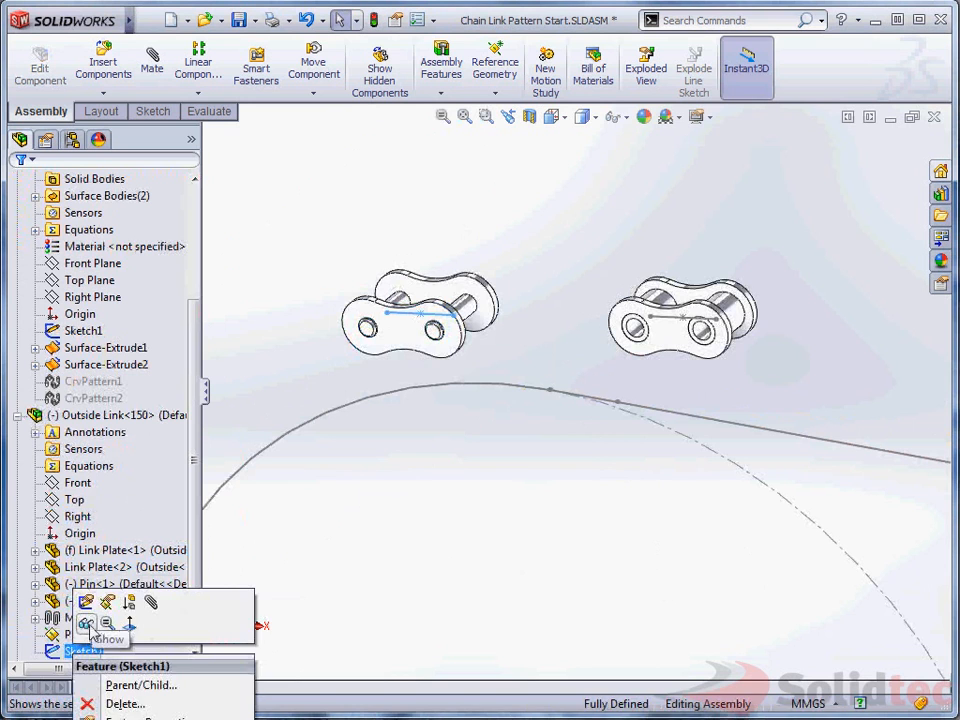
{"action": "left_click", "coordinate": [99, 621]}
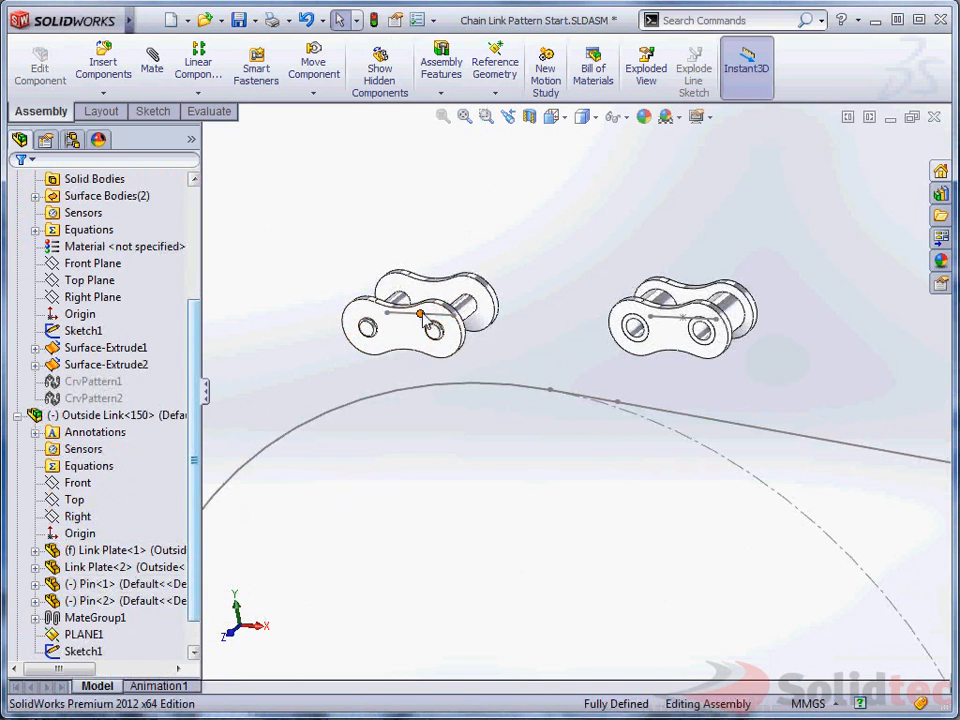
- Mate the midpoint of the Outside Link's sketch line coincident with the belt path point where the large arc meets the short segment
{"action": "left_click", "coordinate": [550, 390], "text": "ctrl"}
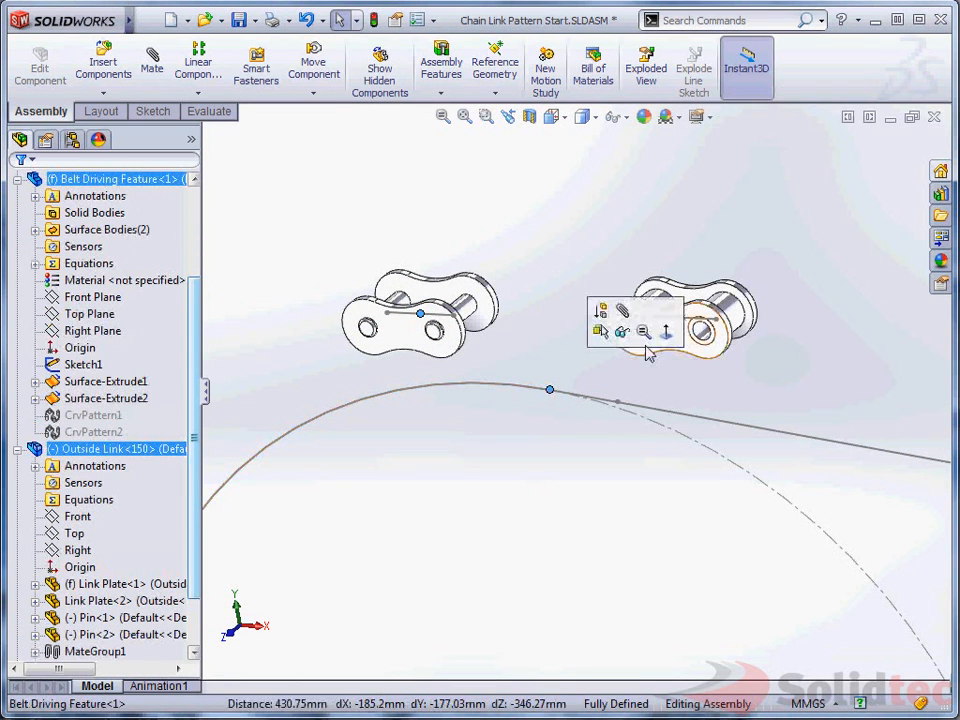
{"action": "left_click", "coordinate": [625, 314]}
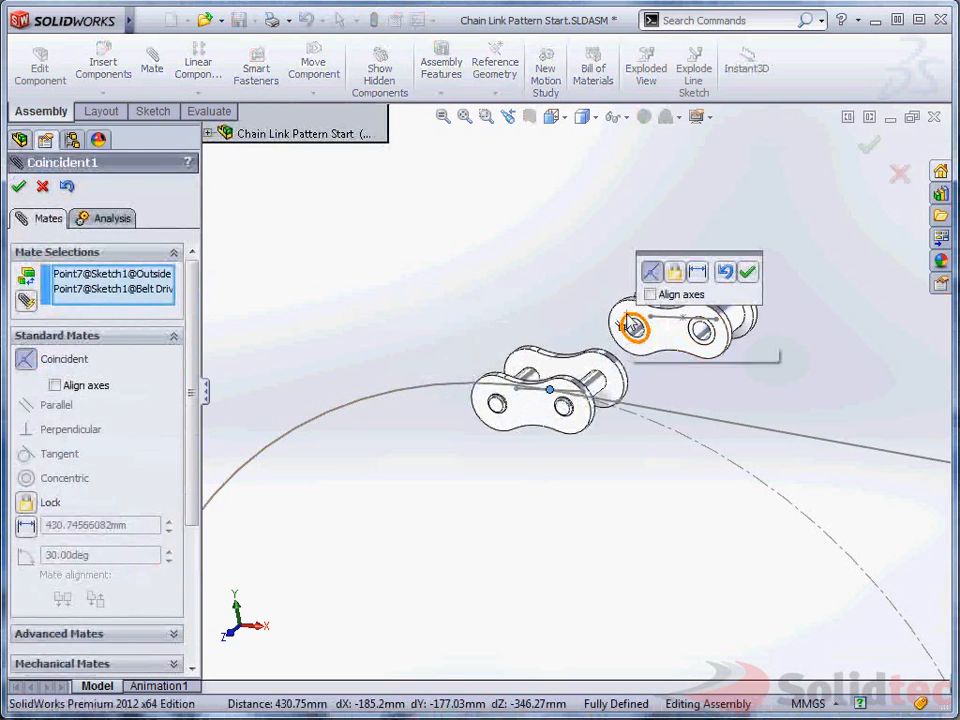
{"action": "key", "text": "Return"}
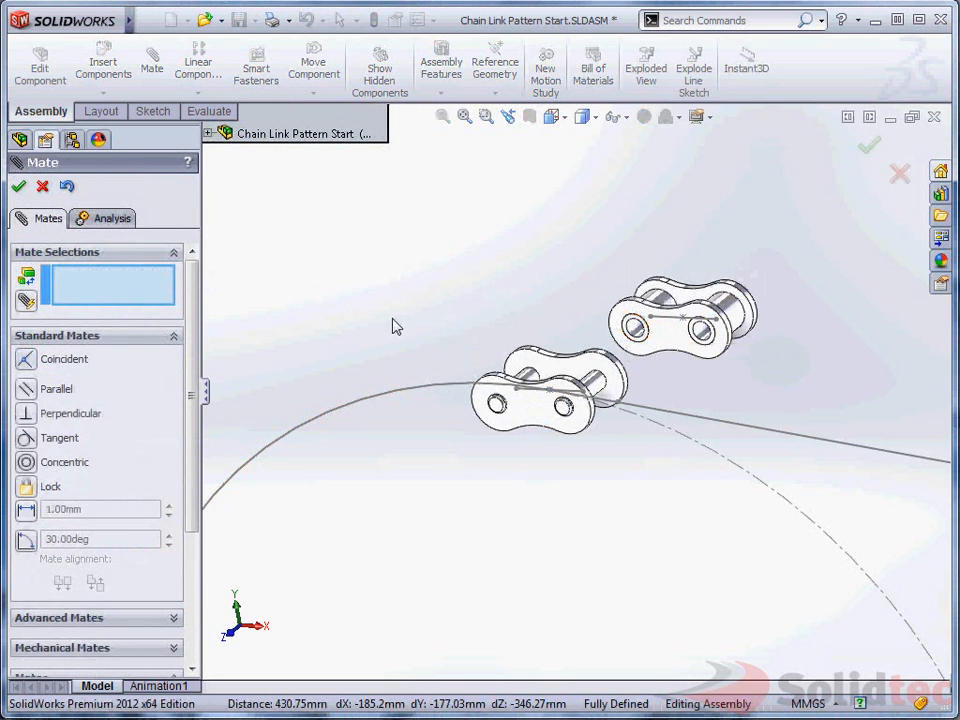
{"action": "key", "text": "Return"}
- Add a parallel mate between the Outside Link's Front plane and the assembly's Front Plane
{"action": "left_click", "coordinate": [77, 550]}
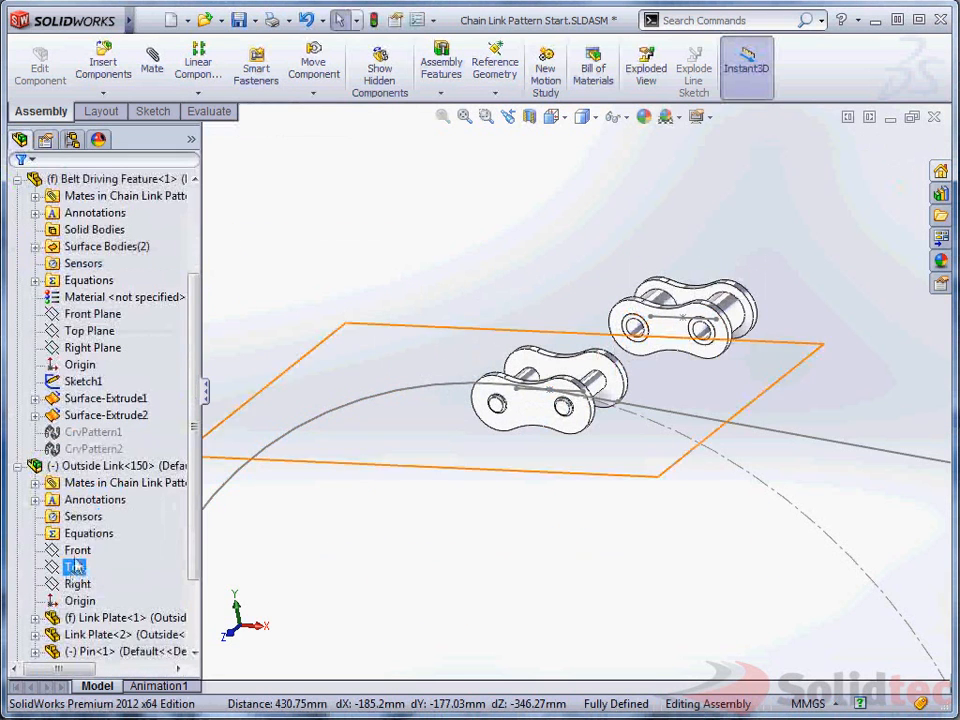
{"action": "scroll", "coordinate": [70, 280], "scroll_direction": "up", "scroll_amount": 3}
{"action": "left_click", "coordinate": [75, 230]}
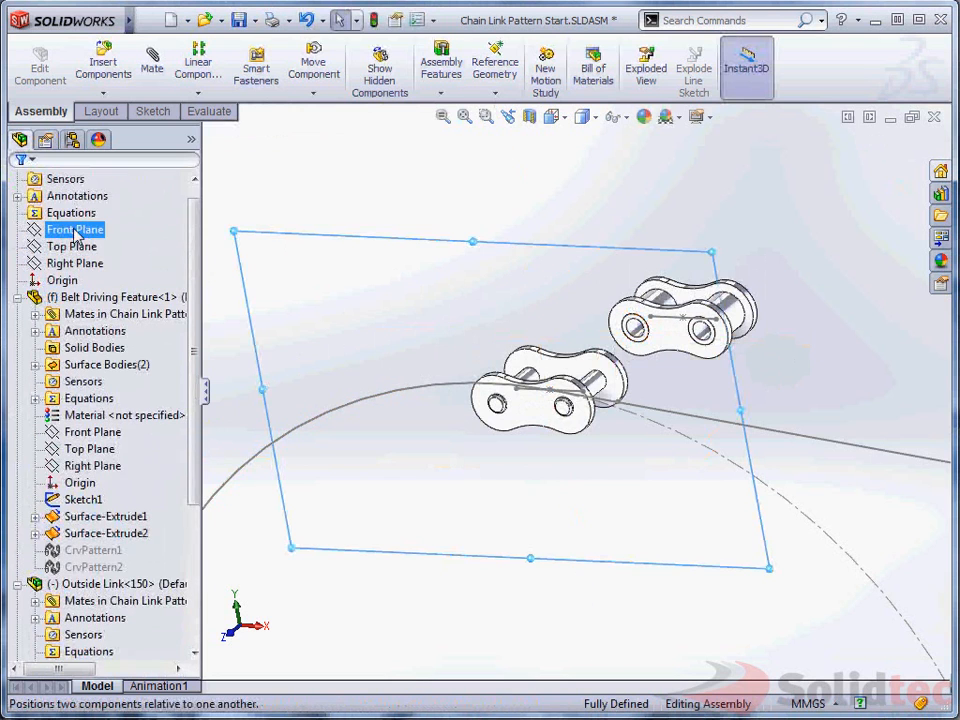
{"action": "left_click", "coordinate": [88, 174]}
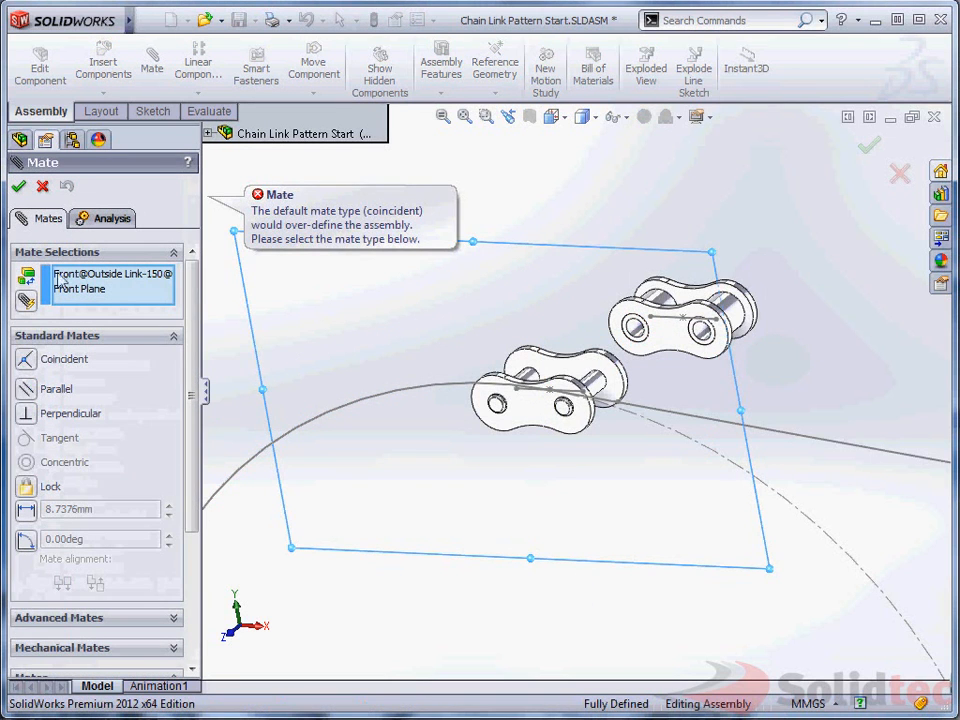
{"action": "left_click", "coordinate": [27, 392]}
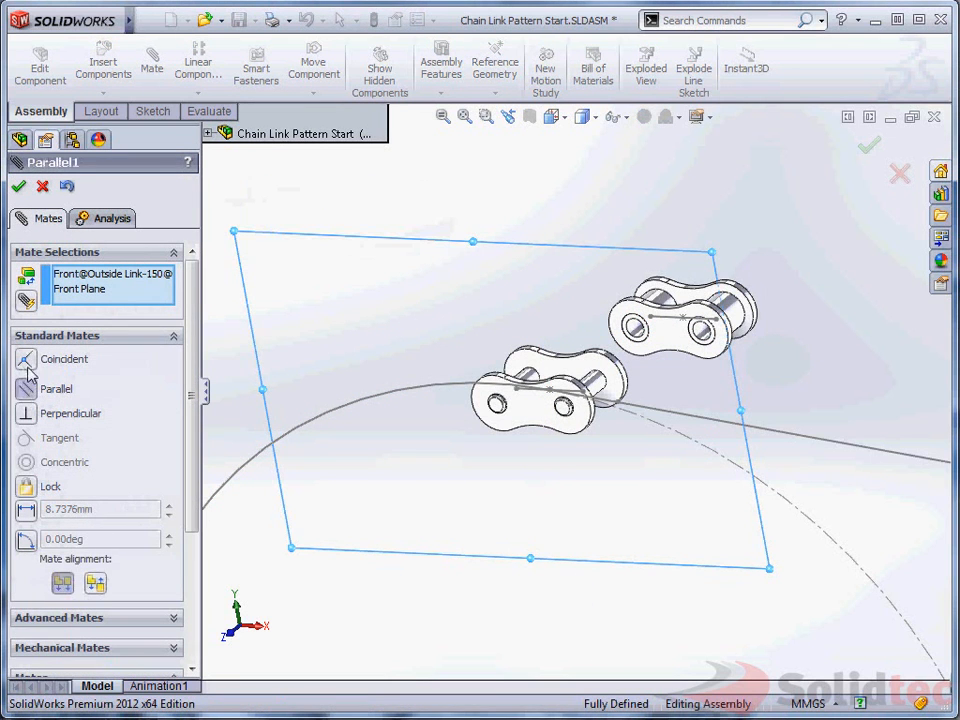
{"action": "left_click", "coordinate": [22, 188]}
{"action": "left_click", "coordinate": [43, 188]}
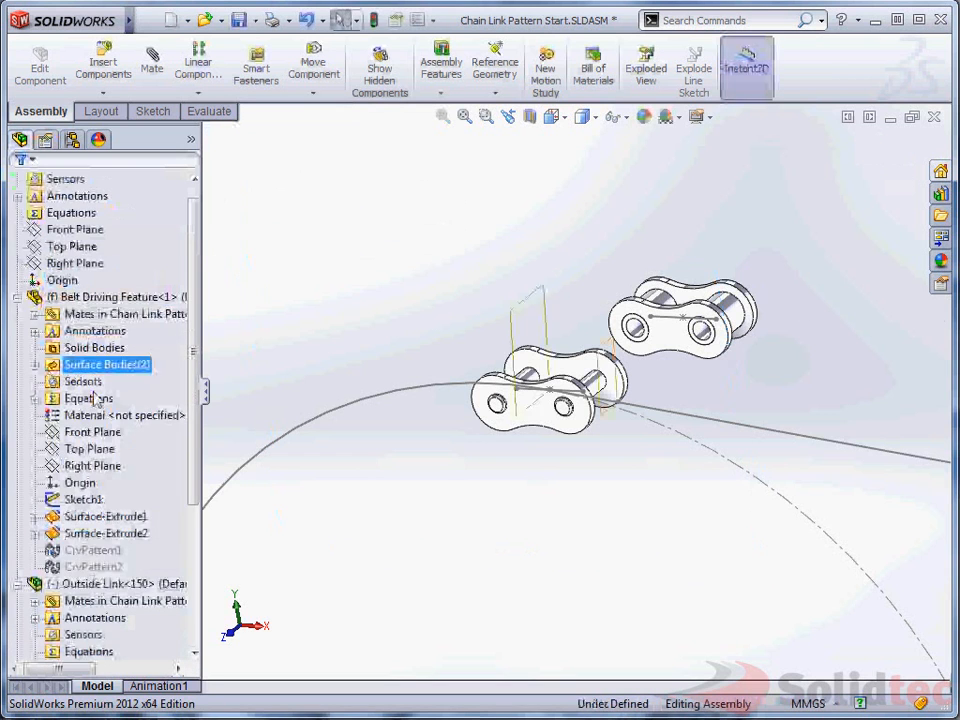
- Add a parallel mate between the Outside Link's Top plane and the belt path's long upper line
{"action": "scroll", "coordinate": [75, 578], "scroll_direction": "down", "scroll_amount": 5}
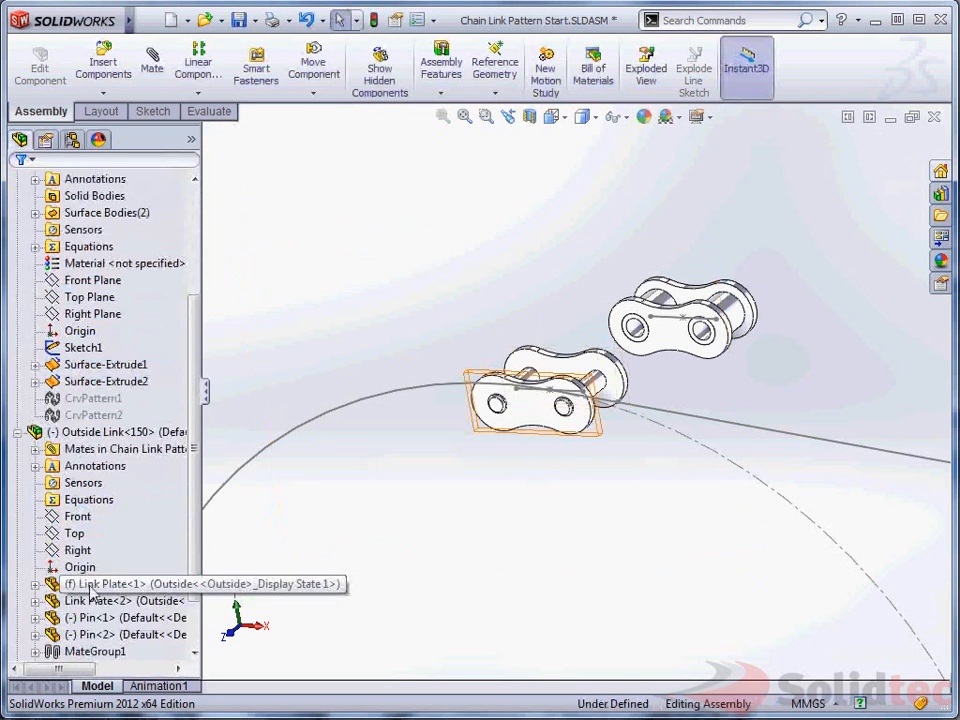
{"action": "left_click", "coordinate": [78, 534]}
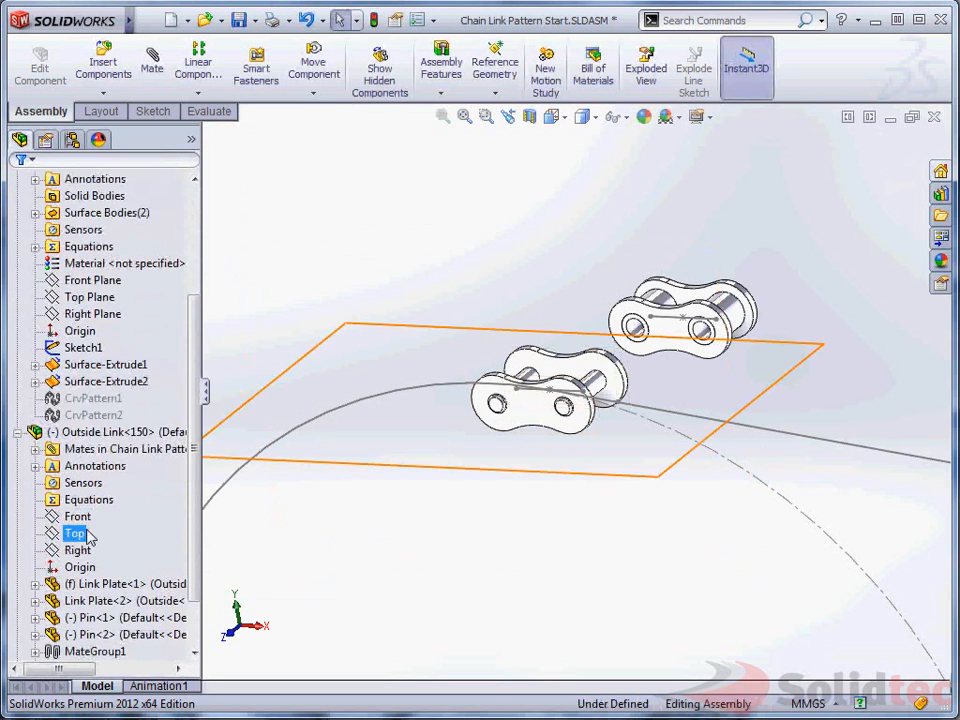
{"action": "left_click", "coordinate": [80, 534]}
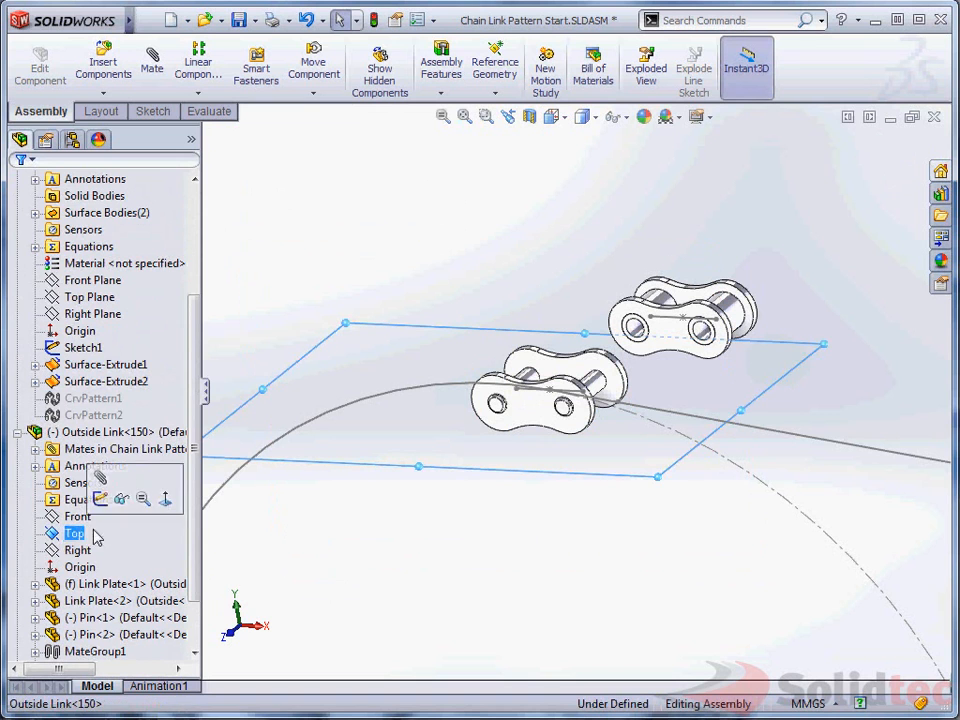
{"action": "left_click", "coordinate": [745, 430], "text": "ctrl"}
{"action": "left_click", "coordinate": [795, 347]}
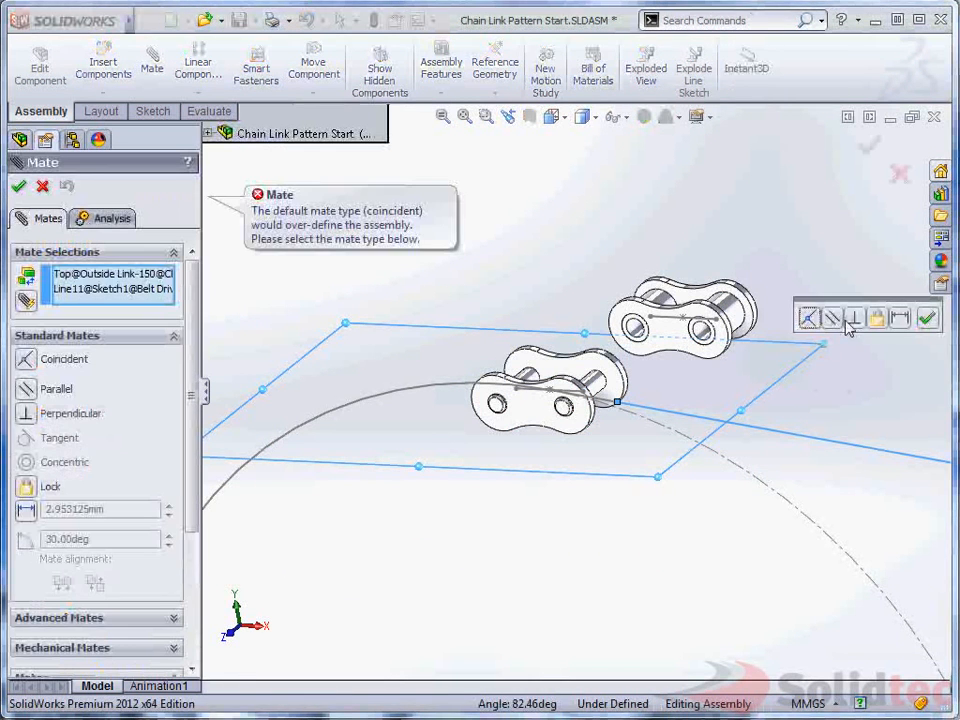
{"action": "left_click", "coordinate": [831, 317]}
{"action": "left_click", "coordinate": [940, 317]}
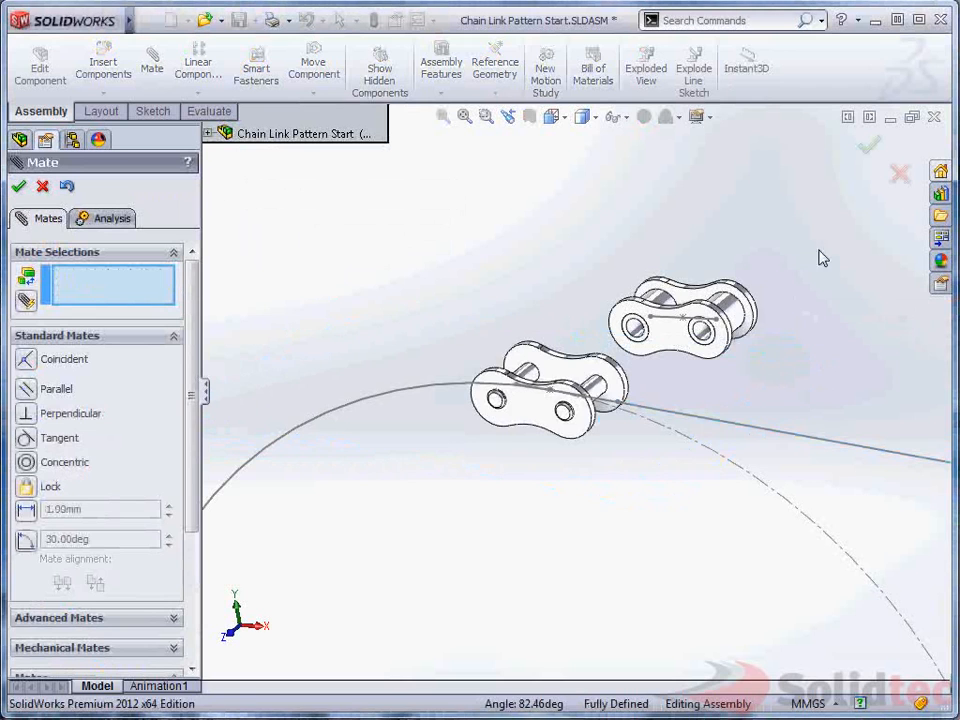
- Mate the midpoint of the Inside Link's sketch line coincident with the long upper line's endpoint near the large circle
{"action": "left_click", "coordinate": [681, 318]}
{"action": "left_click", "coordinate": [524, 329]}
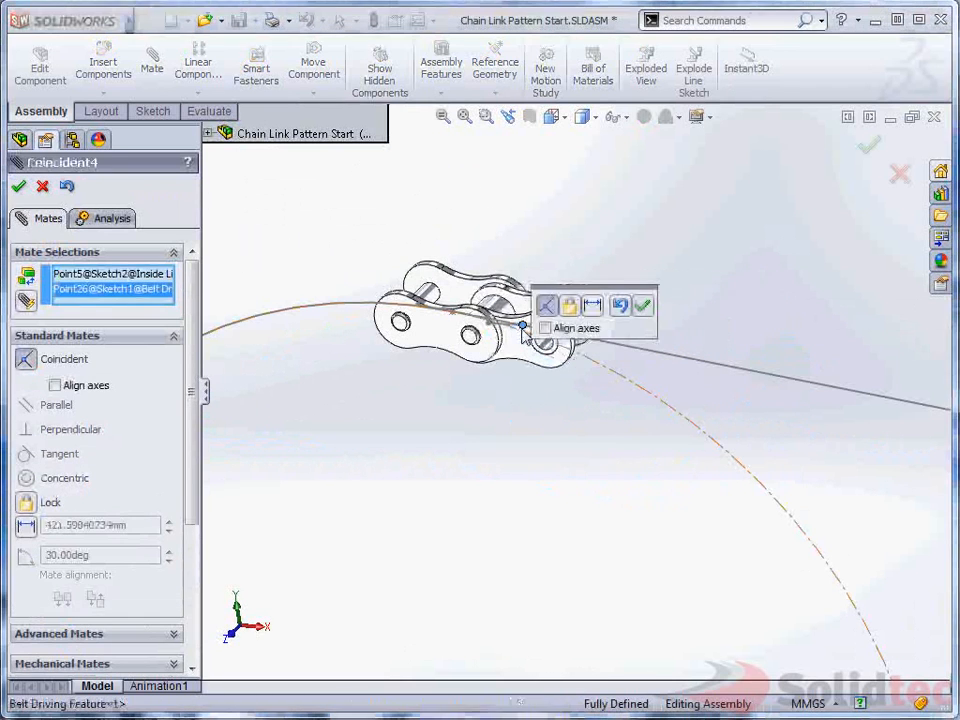
{"action": "key", "text": "Return"}
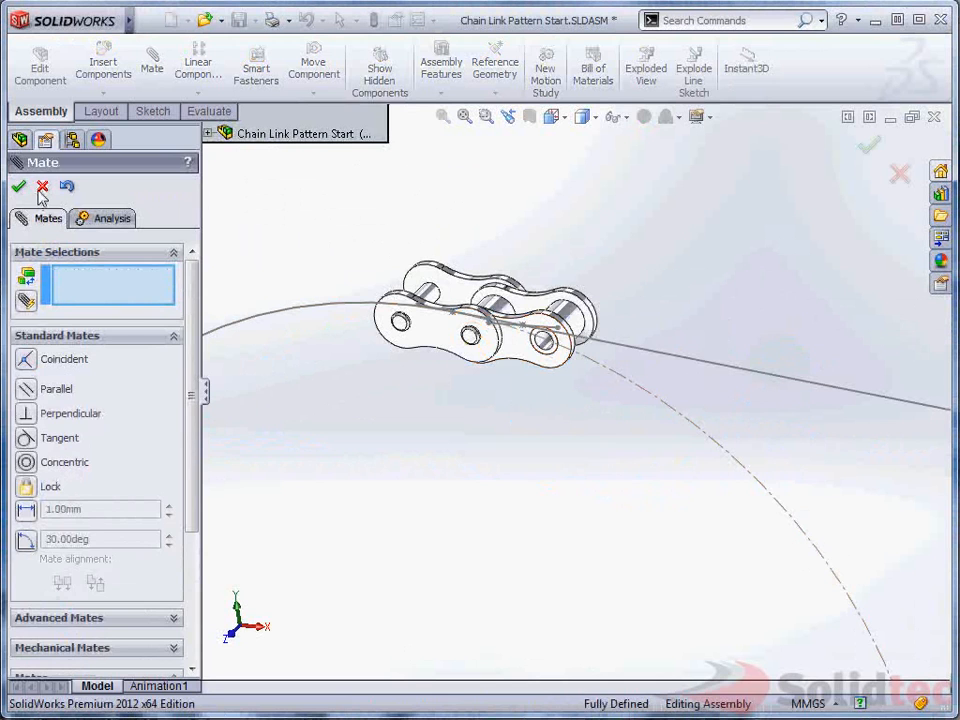
{"action": "left_click", "coordinate": [42, 188]}
- Add a parallel mate between the Inside Link's Front plane and the assembly's Front Plane
{"action": "scroll", "coordinate": [58, 555], "scroll_direction": "down", "scroll_amount": 3}
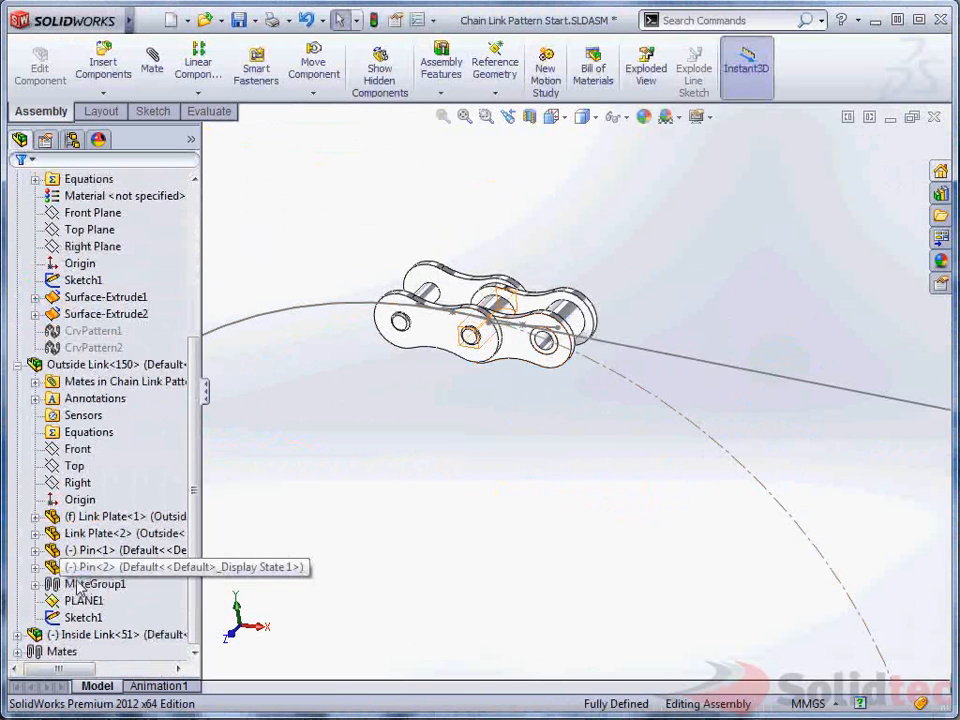
{"action": "left_click", "coordinate": [17, 634]}
{"action": "left_click", "coordinate": [79, 471]}
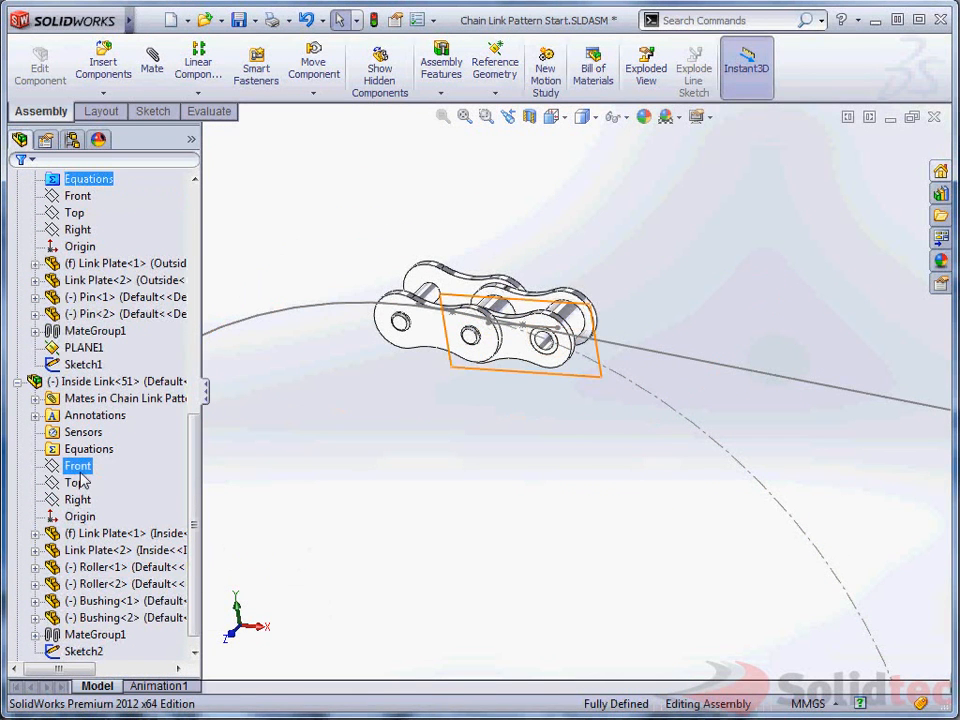
{"action": "scroll", "coordinate": [86, 360], "scroll_direction": "up", "scroll_amount": 6}
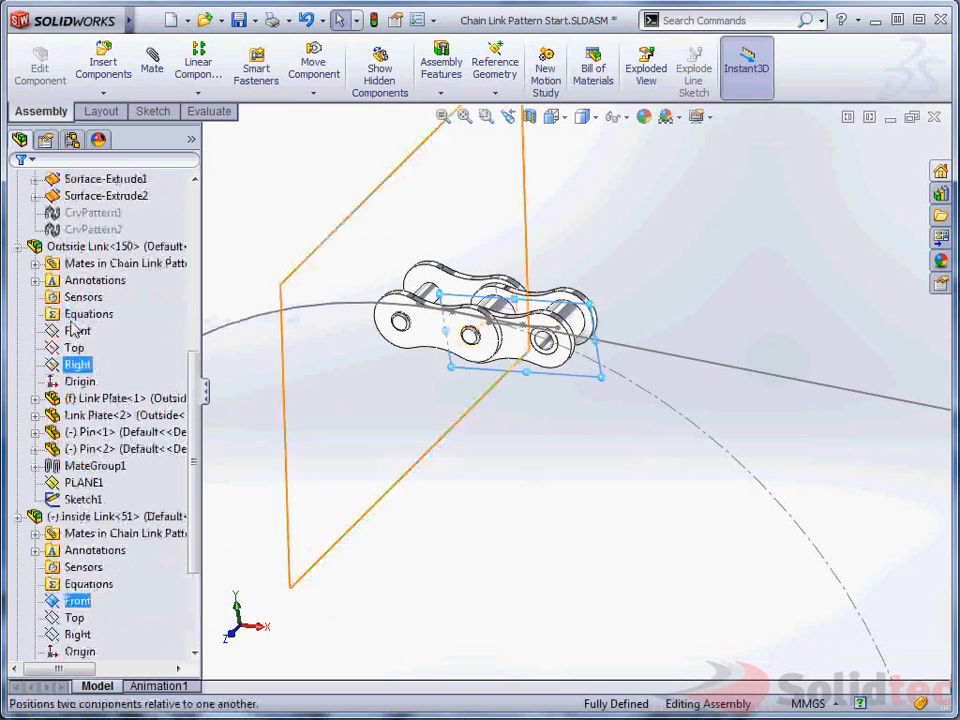
{"action": "scroll", "coordinate": [89, 311], "scroll_direction": "up", "scroll_amount": 3}
{"action": "left_click", "coordinate": [64, 213]}
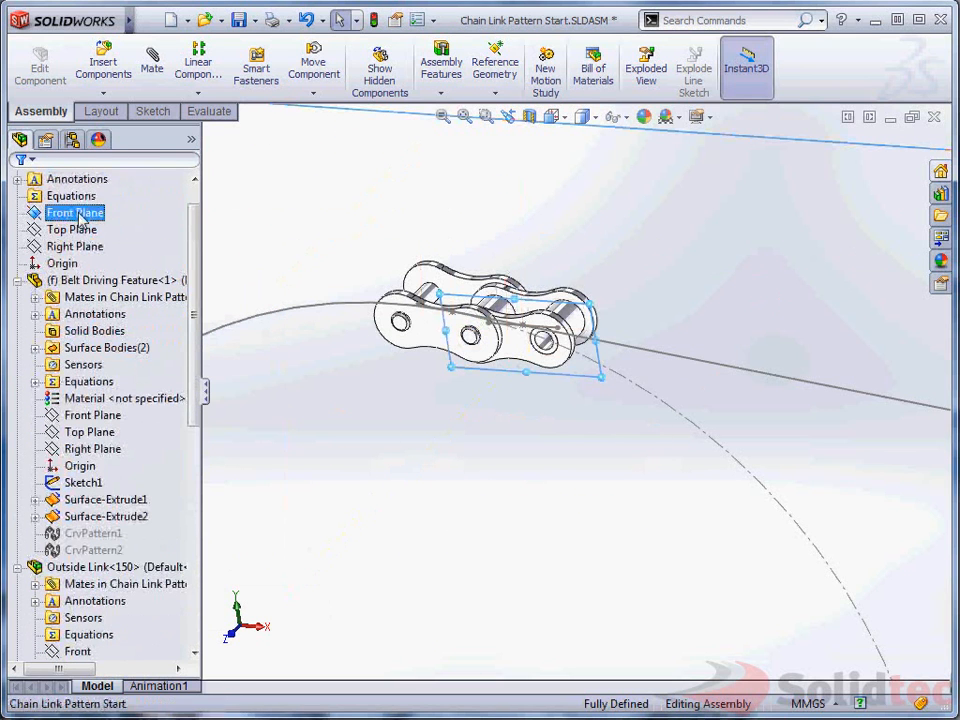
{"action": "left_click", "coordinate": [91, 161]}
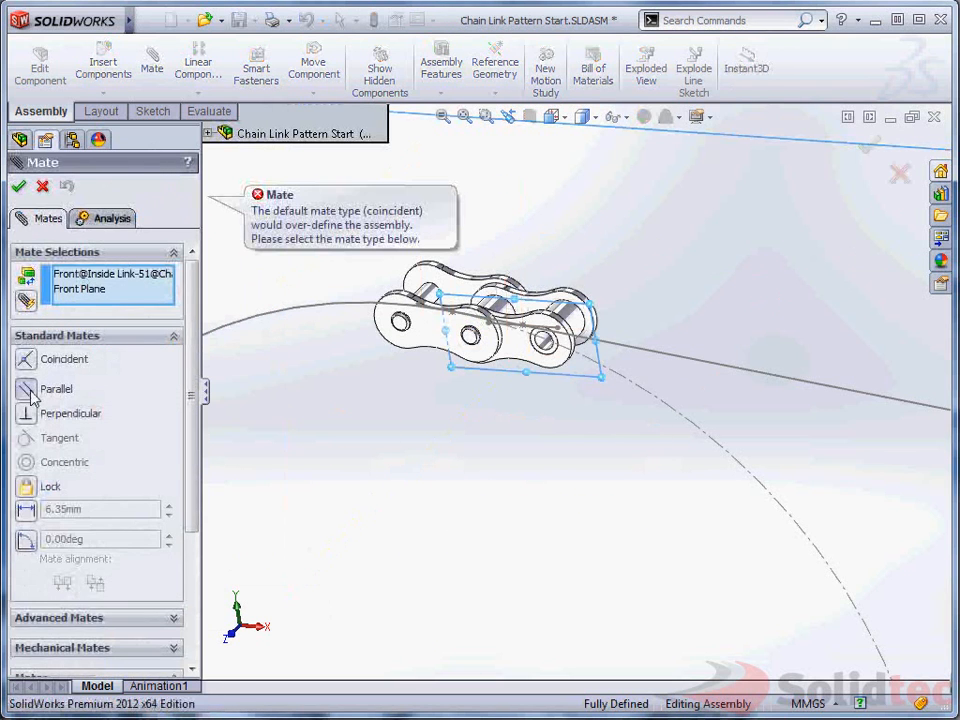
{"action": "left_click", "coordinate": [26, 388]}
{"action": "left_click", "coordinate": [20, 187]}
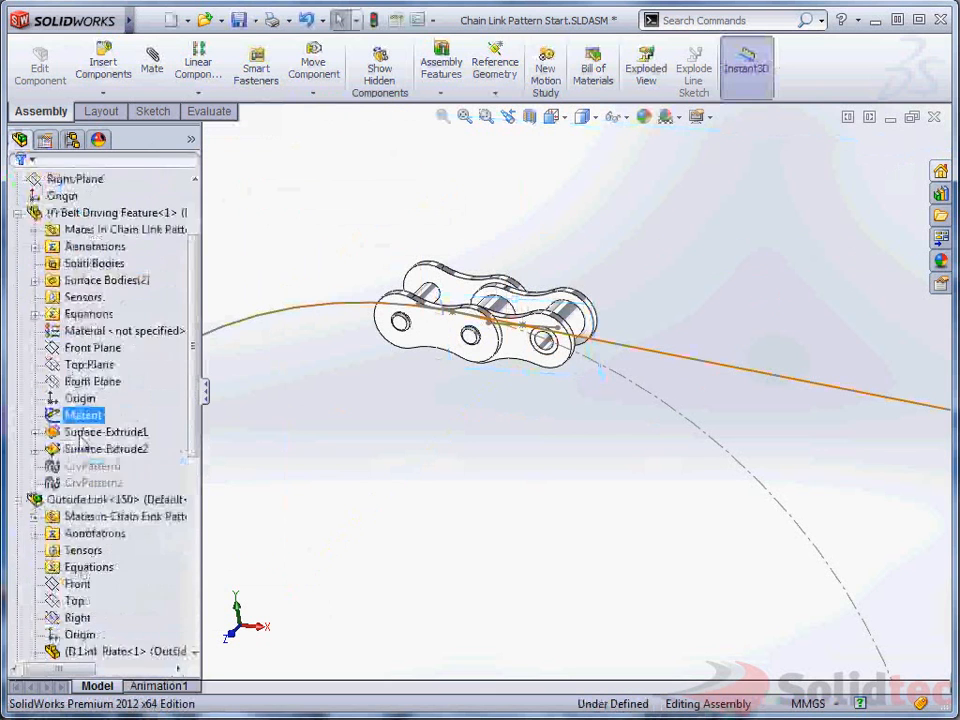
- Add a parallel mate between the Inside Link's Top plane and the belt path's long upper line, and finish mating
{"action": "scroll", "coordinate": [105, 510], "scroll_direction": "down", "scroll_amount": 8}
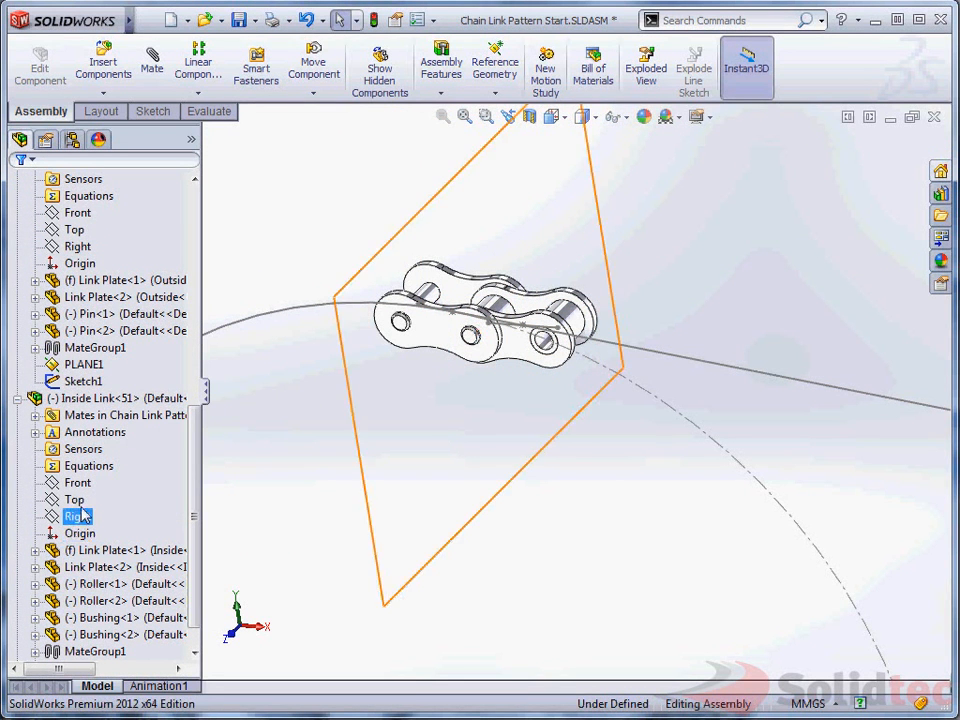
{"action": "left_click", "coordinate": [74, 499]}
{"action": "left_click", "coordinate": [789, 385], "text": "ctrl"}
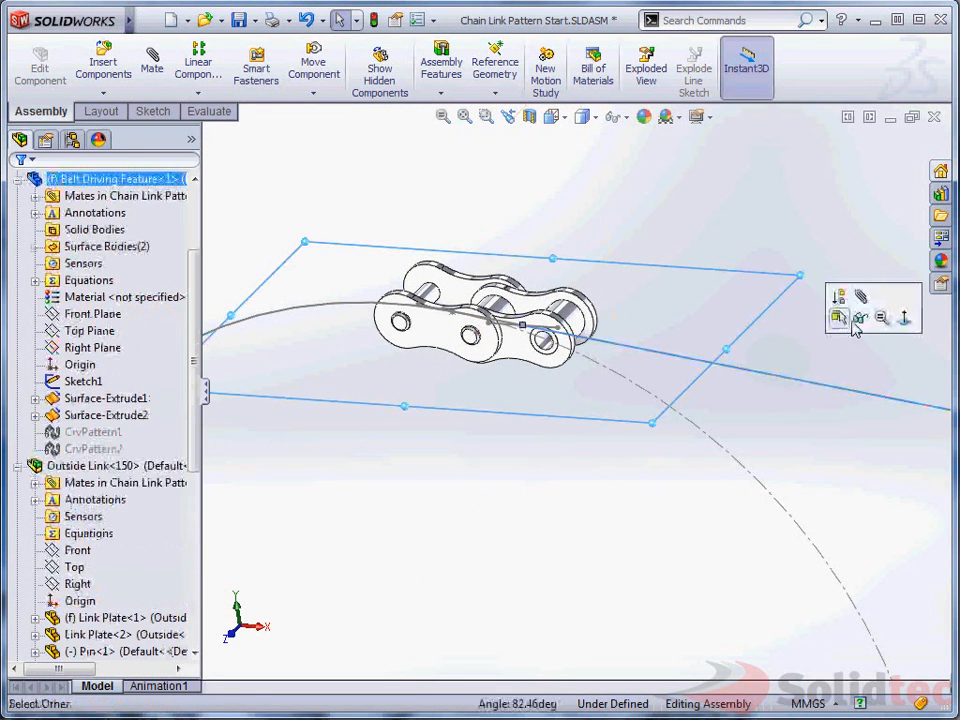
{"action": "left_click", "coordinate": [858, 297]}
{"action": "left_click", "coordinate": [831, 325]}
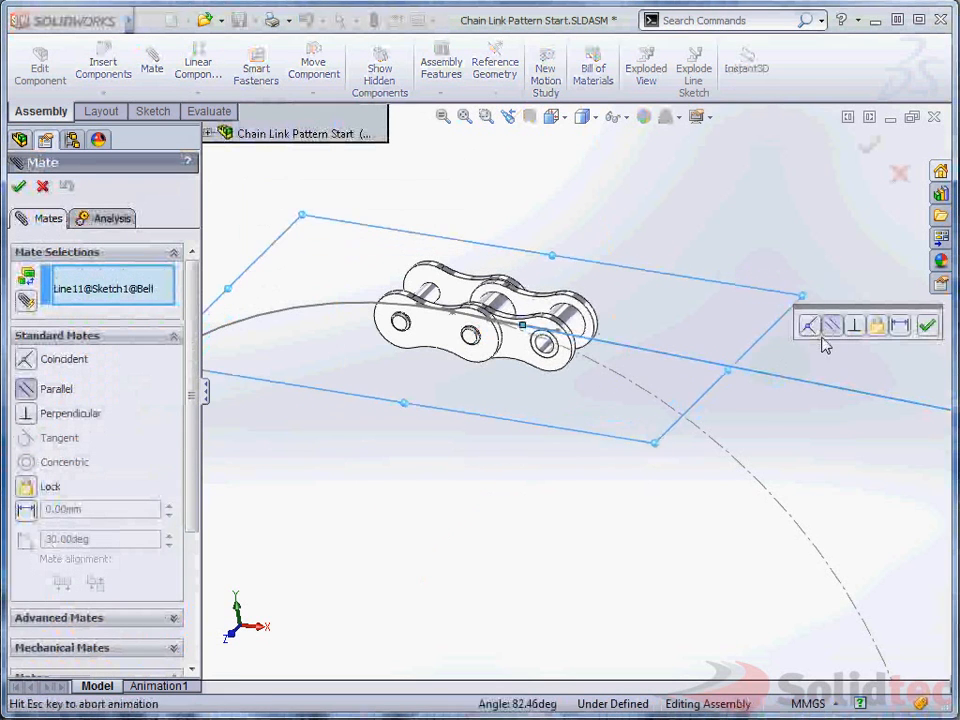
{"action": "left_click", "coordinate": [948, 328]}
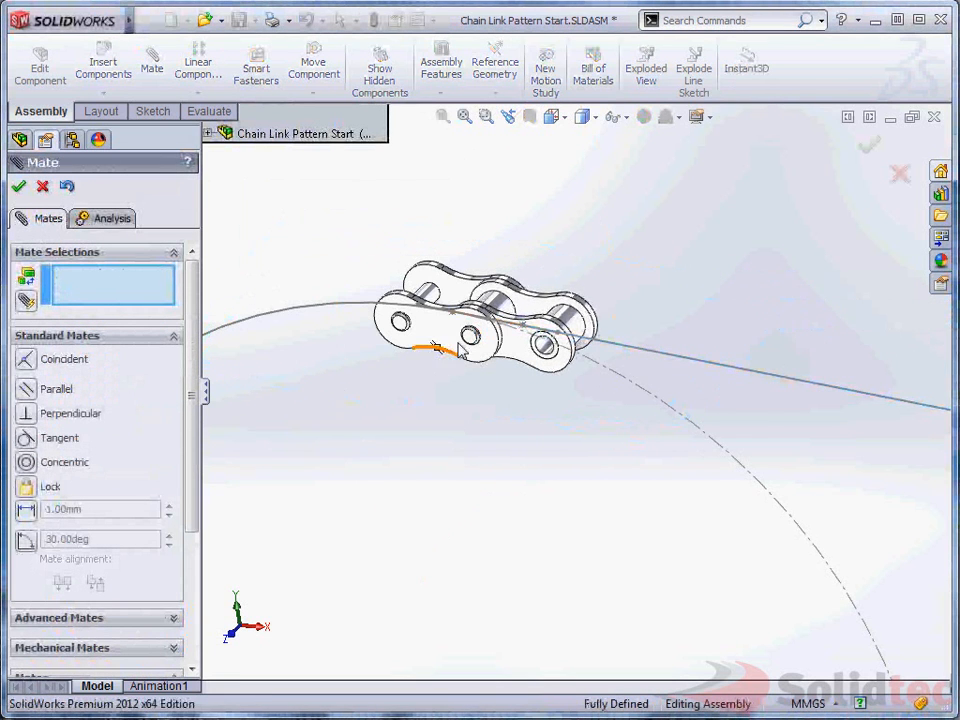
{"action": "scroll", "coordinate": [487, 340], "scroll_direction": "up", "scroll_amount": 5}
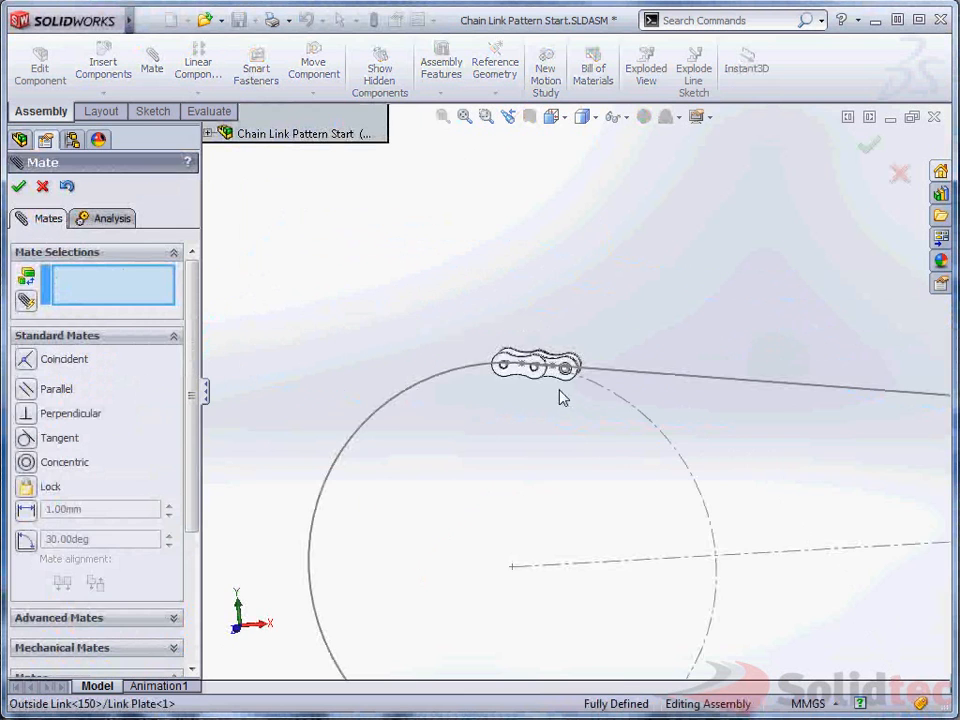
{"action": "middle_click_drag", "start_coordinate": [559, 397], "coordinate": [440, 317], "text": "ctrl"}
{"action": "key", "text": "Escape"}
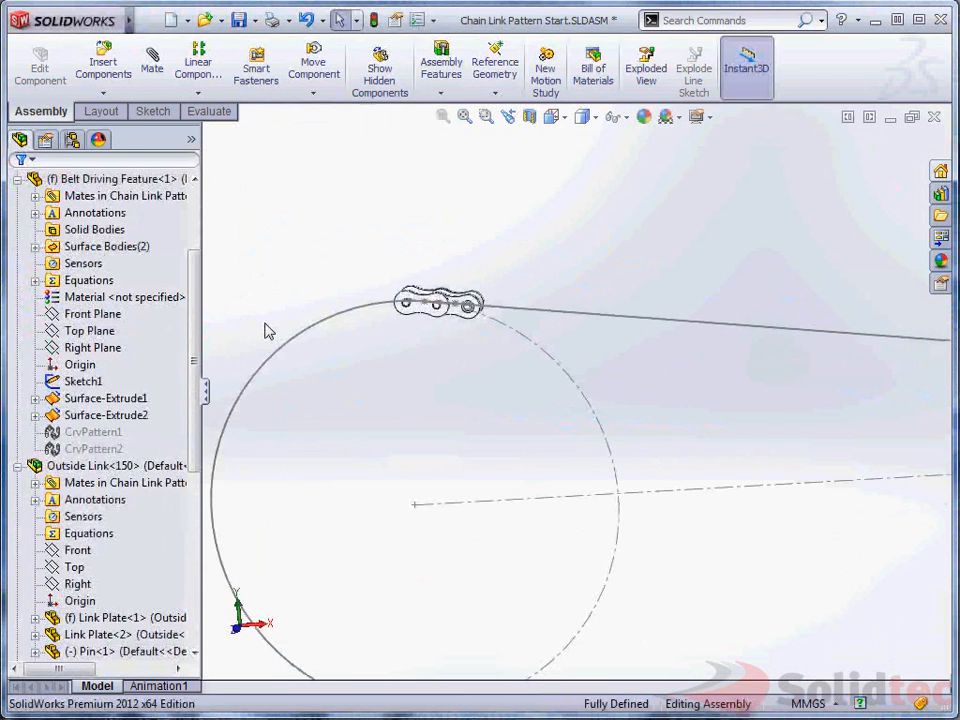
- Collapse the Belt Driving Feature, Outside Link and Inside Link branches in the feature tree
{"action": "left_click", "coordinate": [17, 178]}
{"action": "left_click", "coordinate": [17, 198]}
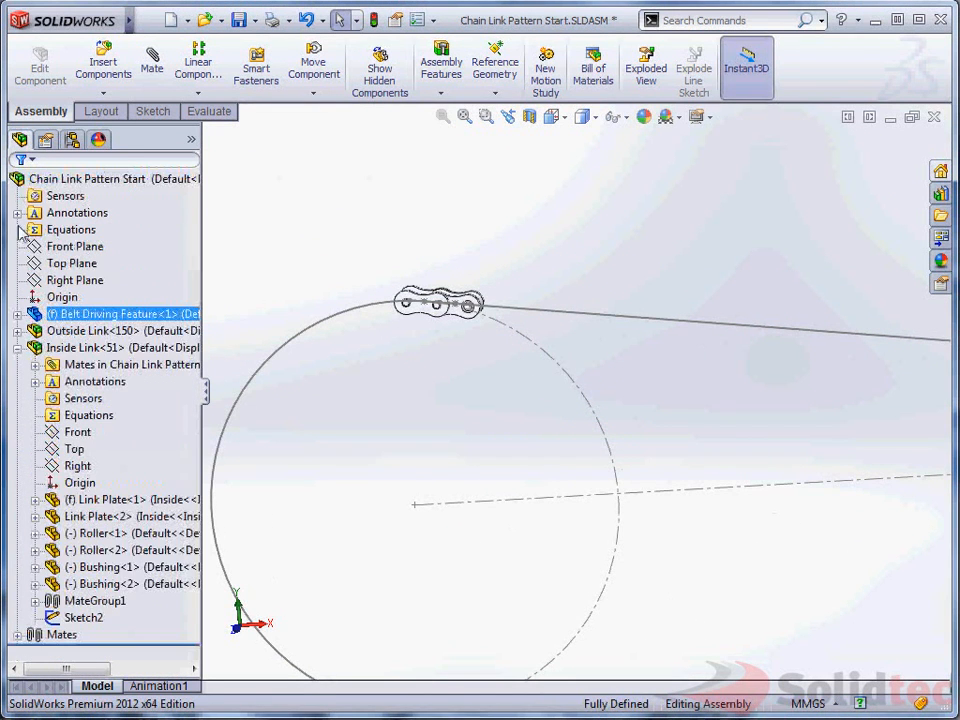
{"action": "left_click", "coordinate": [17, 347]}
- Examine the dimensions of the front outside and inside link plates, especially the spacing between their holes
{"action": "scroll", "coordinate": [492, 348], "scroll_direction": "up", "scroll_amount": 2}
{"action": "scroll", "coordinate": [515, 336], "scroll_direction": "down", "scroll_amount": 5}
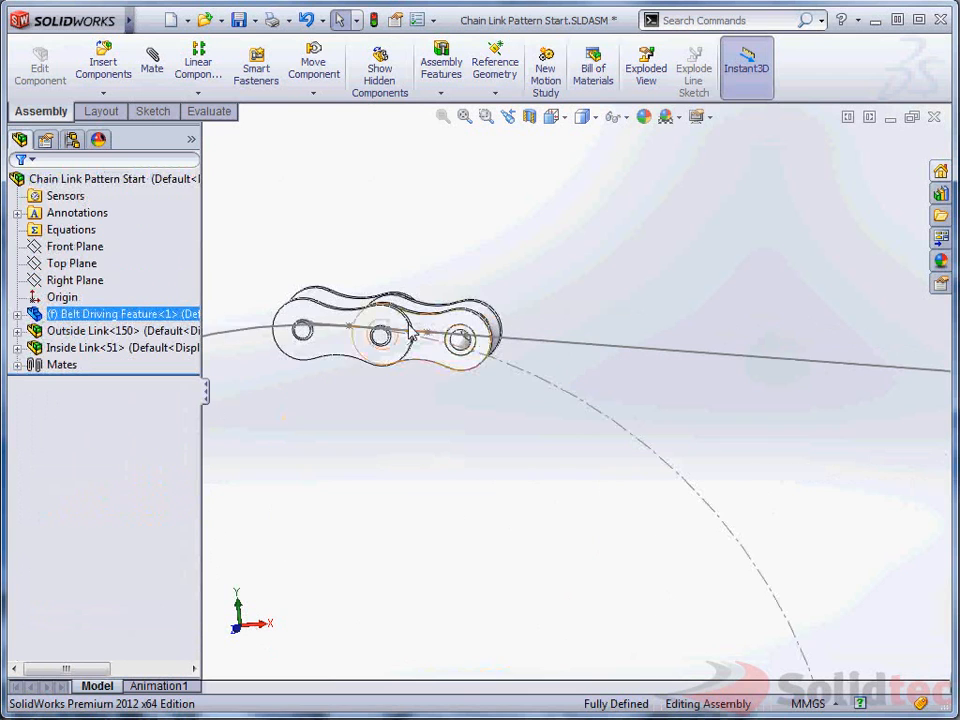
{"action": "left_click", "coordinate": [313, 330]}
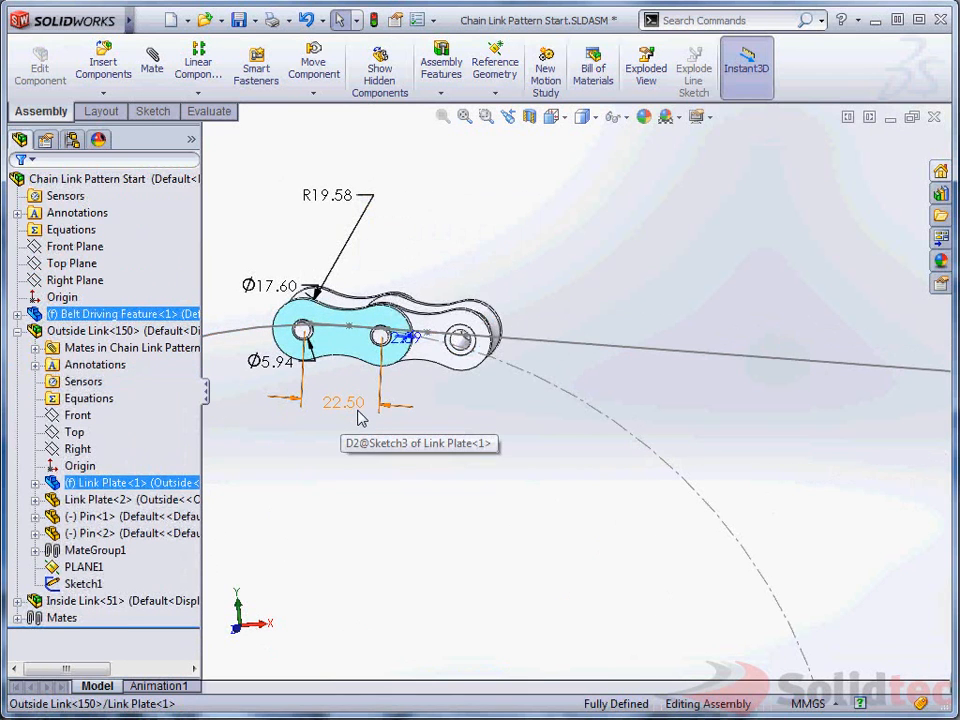
{"action": "left_click", "coordinate": [566, 261]}
{"action": "left_click", "coordinate": [459, 338]}
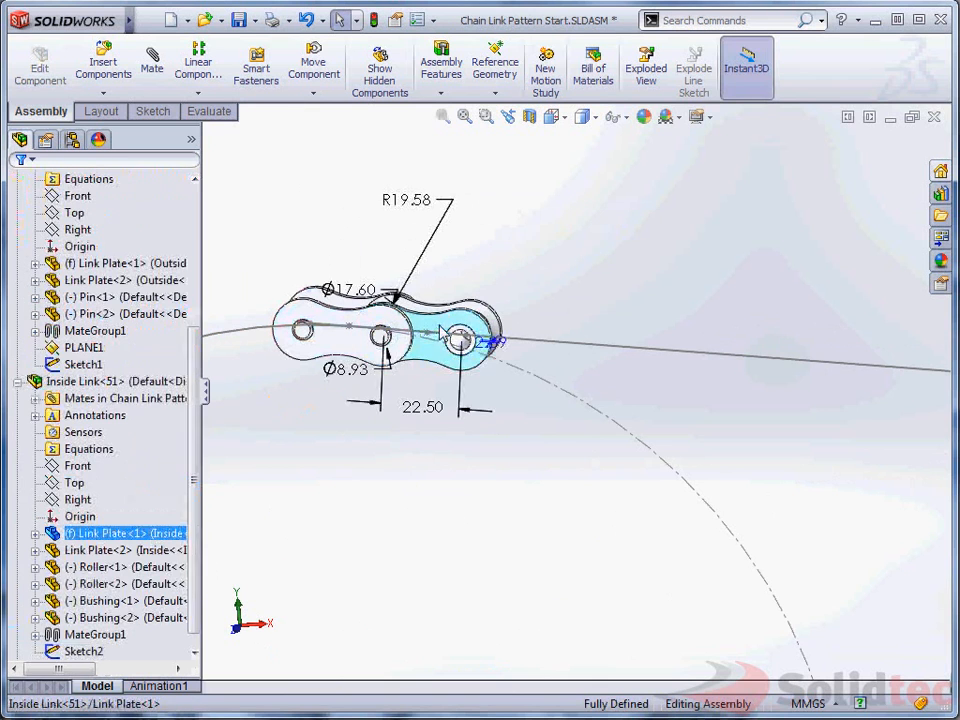
{"action": "left_click", "coordinate": [576, 266]}
{"action": "scroll", "coordinate": [582, 263], "scroll_direction": "up", "scroll_amount": 3}
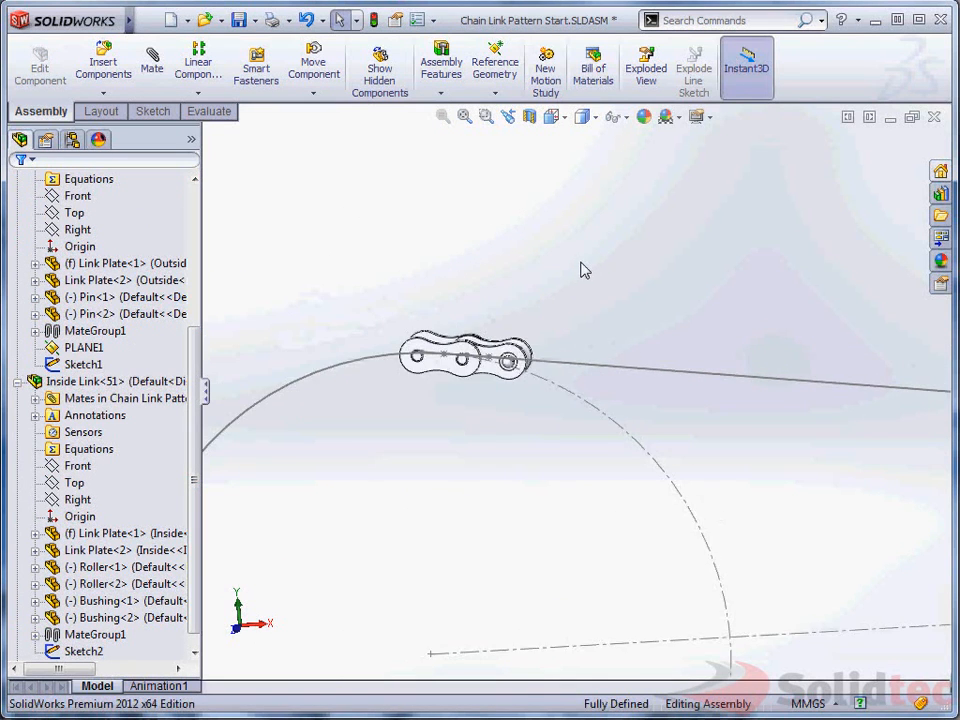
{"action": "middle_click_drag", "start_coordinate": [600, 275], "coordinate": [466, 191], "text": "ctrl"}
{"action": "scroll", "coordinate": [587, 311], "scroll_direction": "up", "scroll_amount": 3}
{"action": "middle_click_drag", "start_coordinate": [587, 311], "coordinate": [532, 290], "text": "ctrl"}
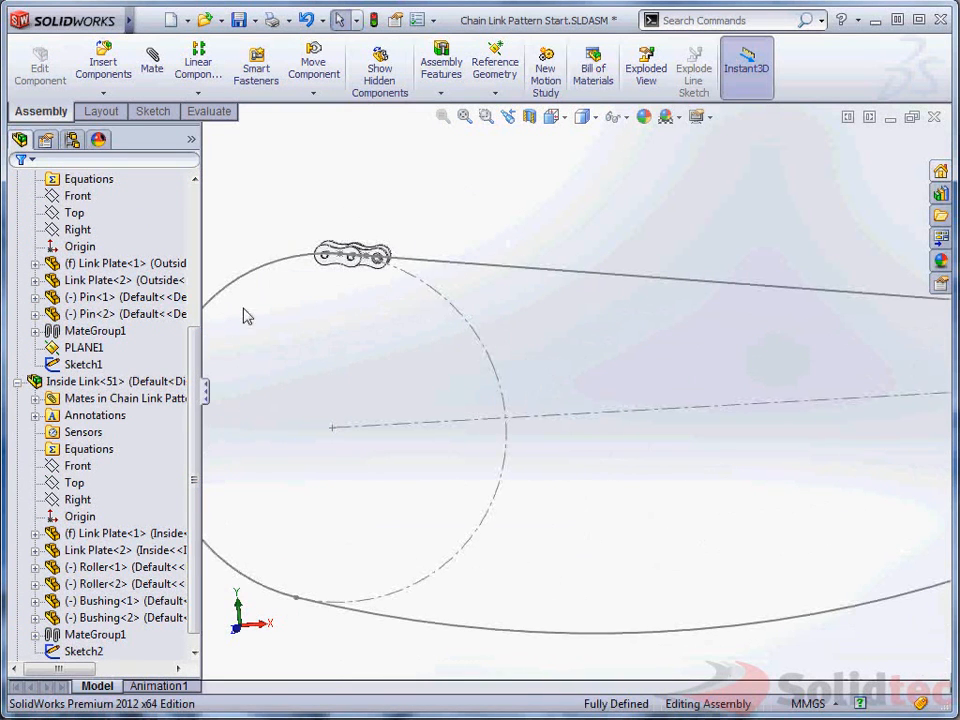
- Switch to the Belt Driving Feature part and delete Surface-Extrude1 and Surface-Extrude2 with their dependent curve patterns, keeping the absorbed sketches
{"action": "key", "text": "z"}
{"action": "key", "text": "z"}
{"action": "key", "text": "ctrl+Tab"}
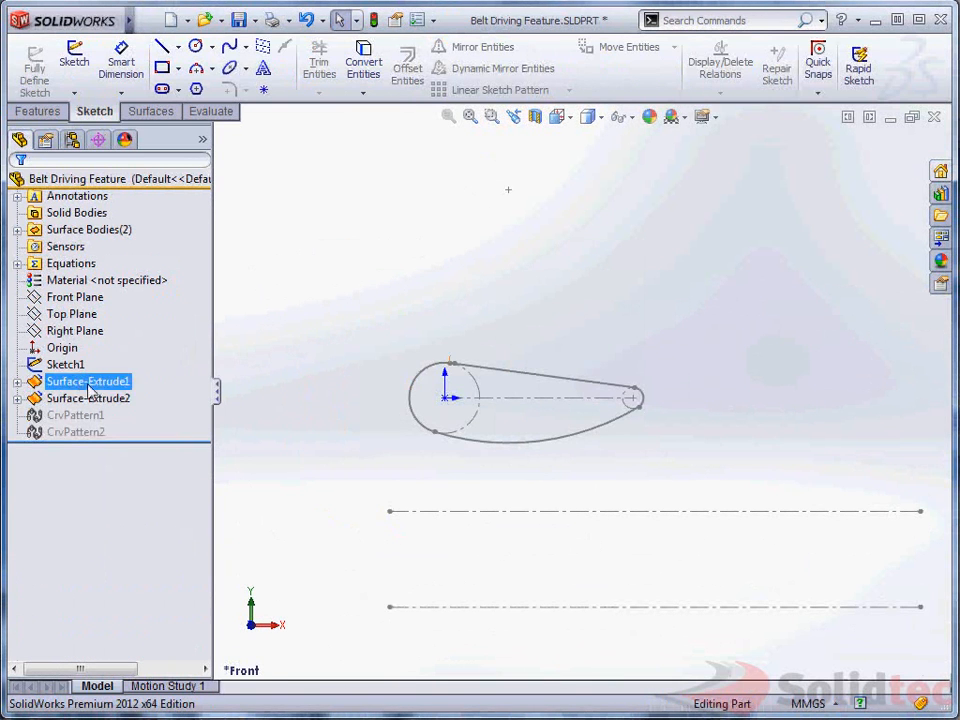
{"action": "scroll", "coordinate": [519, 369], "scroll_direction": "down", "scroll_amount": 8}
{"action": "scroll", "coordinate": [521, 298], "scroll_direction": "up", "scroll_amount": 5}
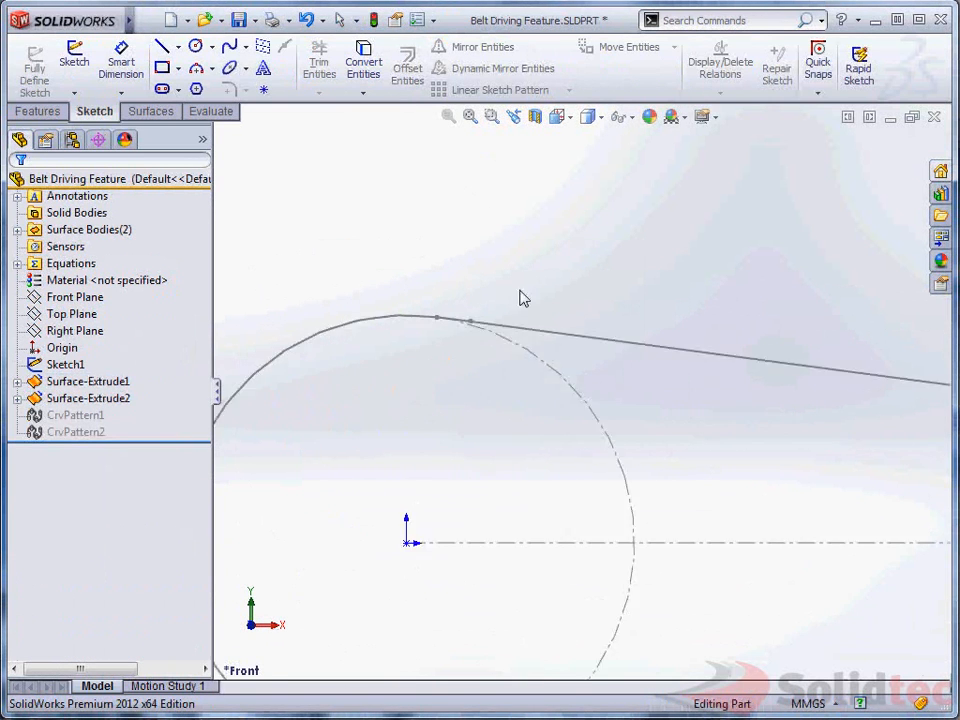
{"action": "right_click", "coordinate": [59, 386]}
{"action": "left_click", "coordinate": [122, 444]}
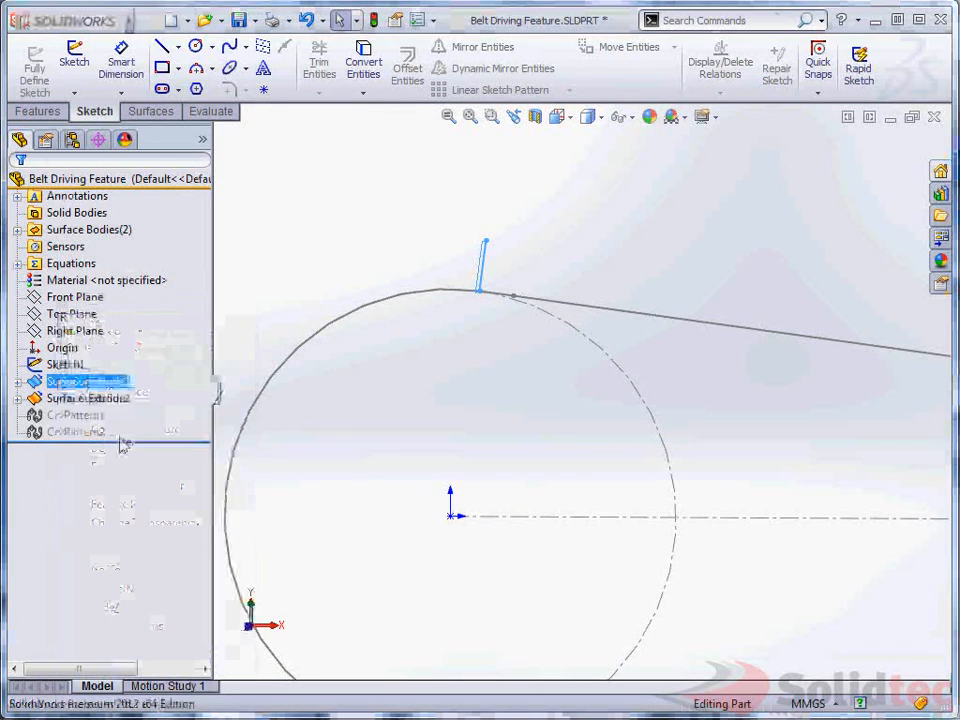
{"action": "left_click", "coordinate": [328, 161]}
{"action": "right_click", "coordinate": [84, 398]}
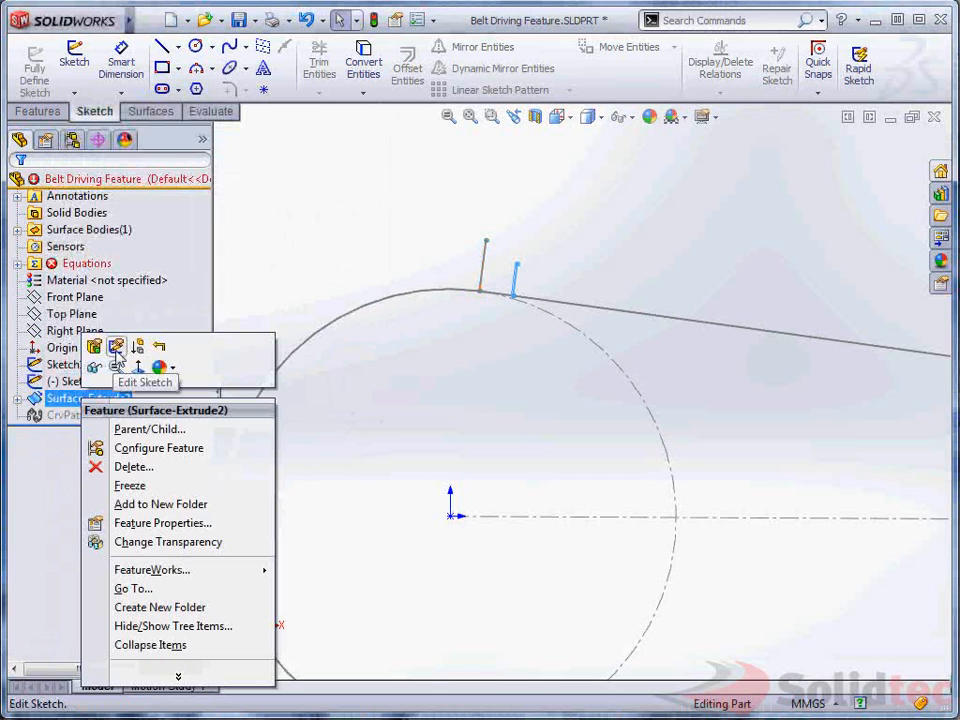
{"action": "left_click", "coordinate": [128, 466]}
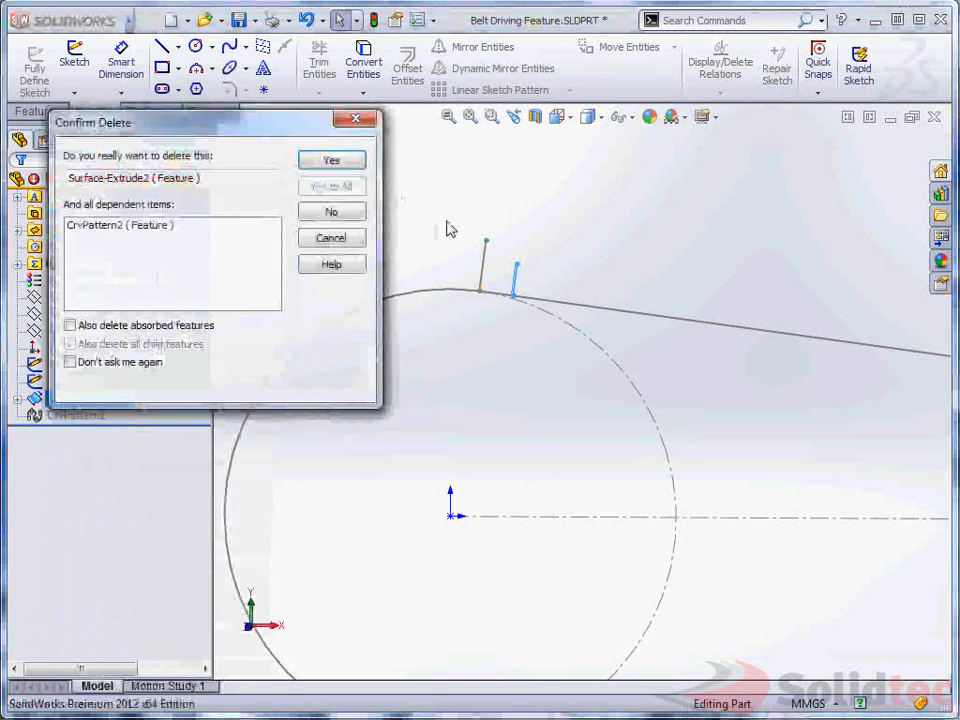
{"action": "left_click", "coordinate": [361, 162]}
- Extrude the taller upright sketch line on the belt path as a blind surface 20 mm deep
{"action": "scroll", "coordinate": [410, 230], "scroll_direction": "down", "scroll_amount": 2}
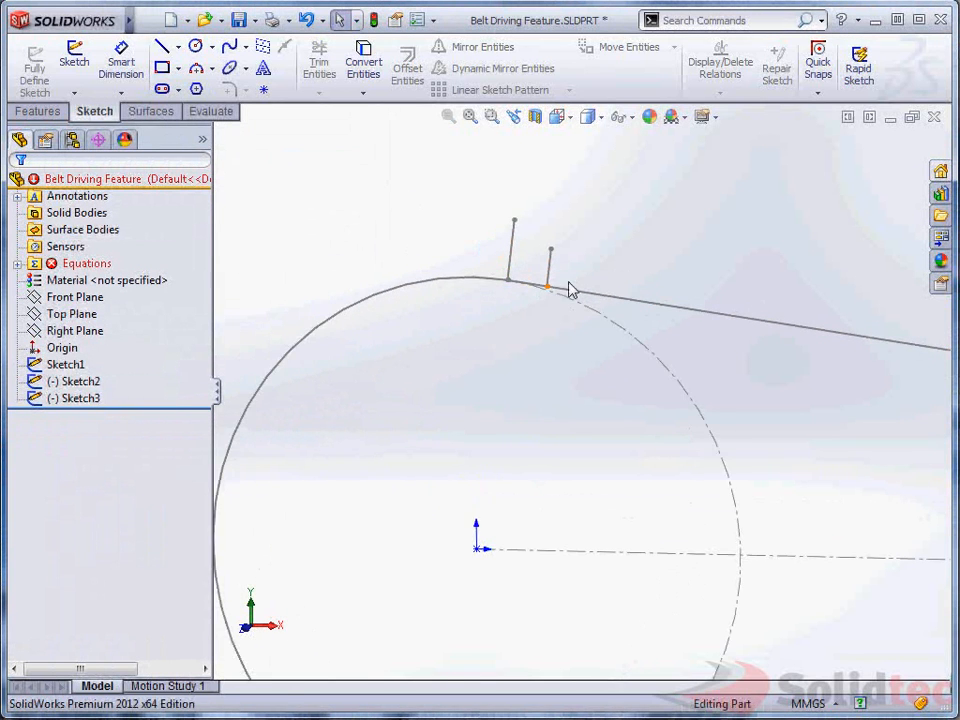
{"action": "scroll", "coordinate": [570, 289], "scroll_direction": "down", "scroll_amount": 2}
{"action": "left_click", "coordinate": [495, 245]}
{"action": "key", "text": "s"}
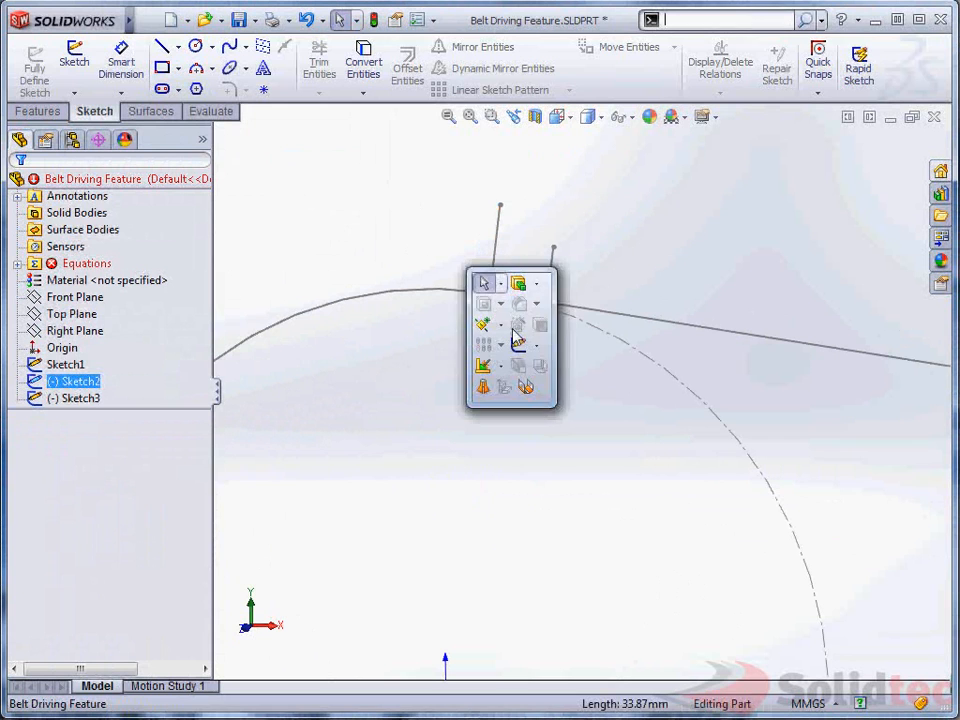
{"action": "left_click", "coordinate": [294, 180]}
{"action": "left_click", "coordinate": [156, 114]}
{"action": "left_click", "coordinate": [40, 66]}
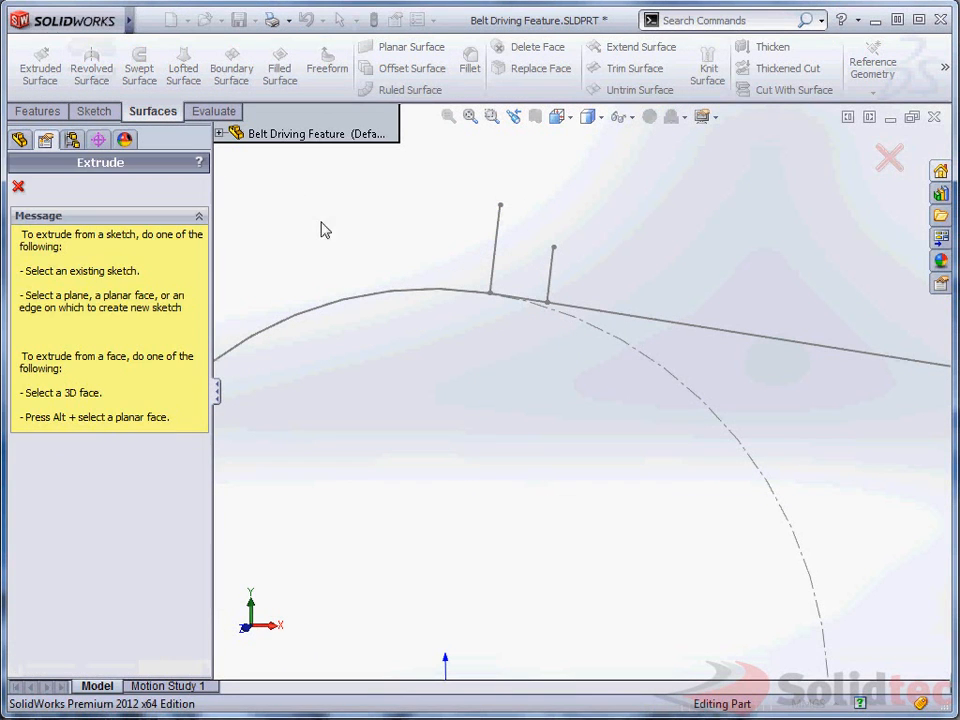
{"action": "left_click", "coordinate": [497, 251]}
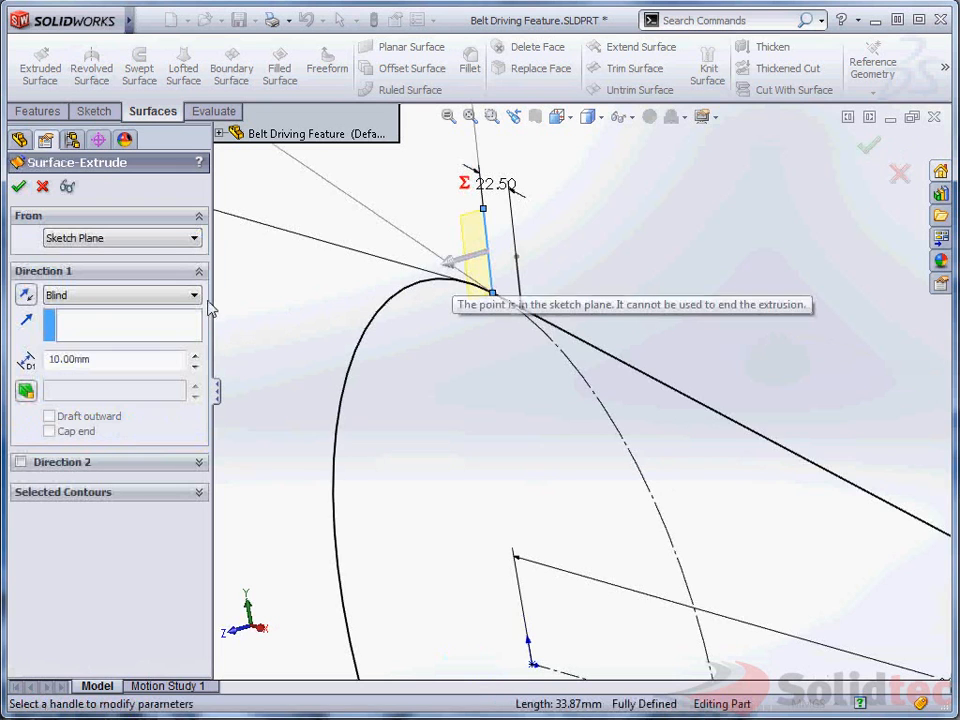
{"action": "left_click", "coordinate": [18, 186]}
{"action": "left_click", "coordinate": [588, 266]}
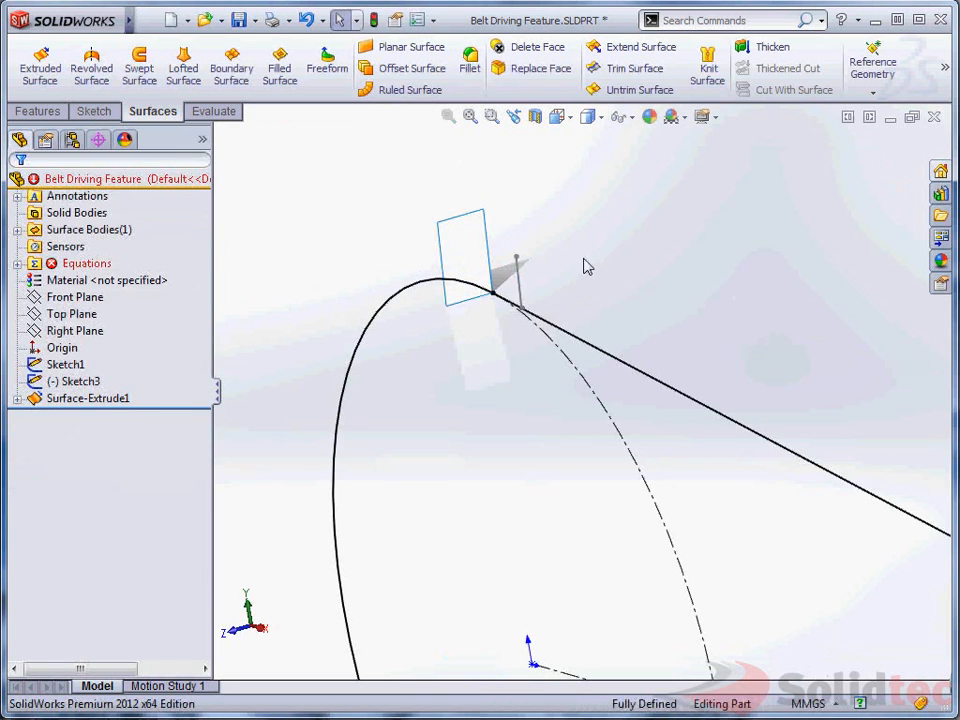
- Extrude the shorter upright sketch line at the upper line's start as a blind surface 20 mm deep
{"action": "left_click", "coordinate": [522, 283]}
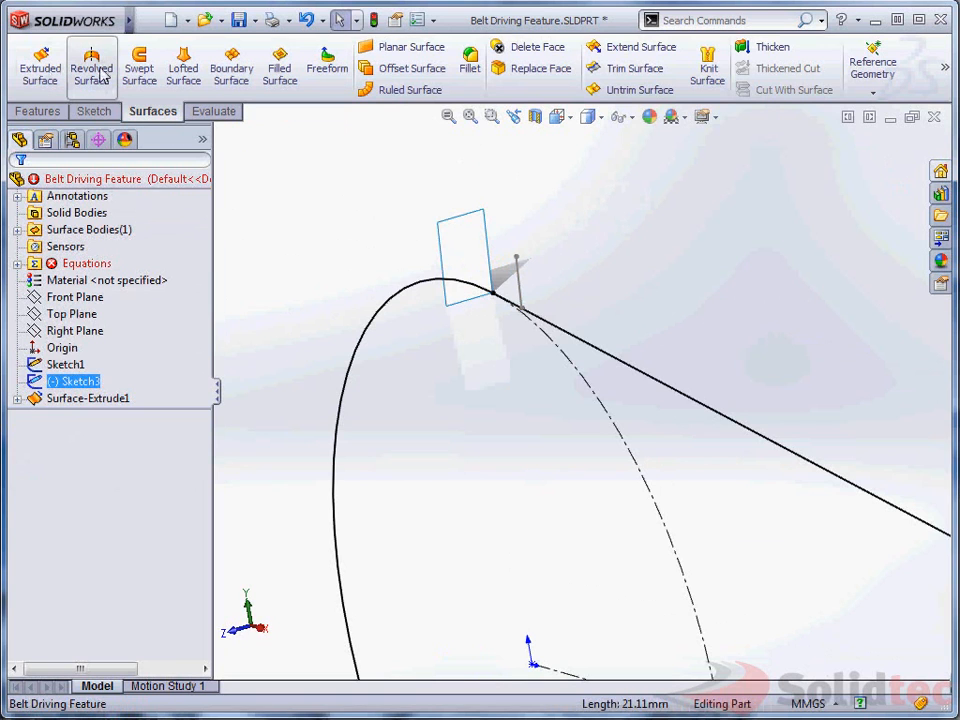
{"action": "left_click", "coordinate": [40, 62]}
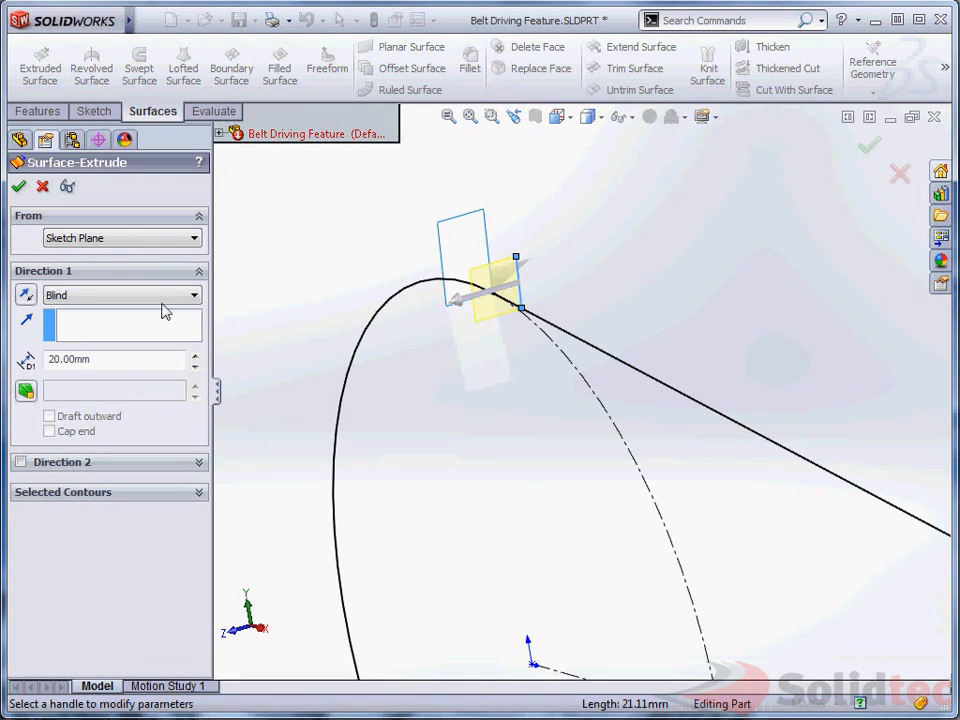
{"action": "left_click", "coordinate": [18, 186]}
{"action": "mouse_move", "coordinate": [371, 222]}
{"action": "middle_mouse_down", "text": "shift"}
{"action": "mouse_move", "coordinate": [418, 283]}
{"action": "mouse_move", "coordinate": [448, 278]}
{"action": "mouse_move", "coordinate": [446, 305]}
{"action": "middle_mouse_up", "text": "shift"}
{"action": "mouse_move", "coordinate": [460, 429]}
{"action": "middle_mouse_down", "text": "ctrl"}
{"action": "mouse_move", "coordinate": [461, 373]}
{"action": "mouse_move", "coordinate": [506, 342]}
{"action": "middle_mouse_up", "text": "ctrl"}
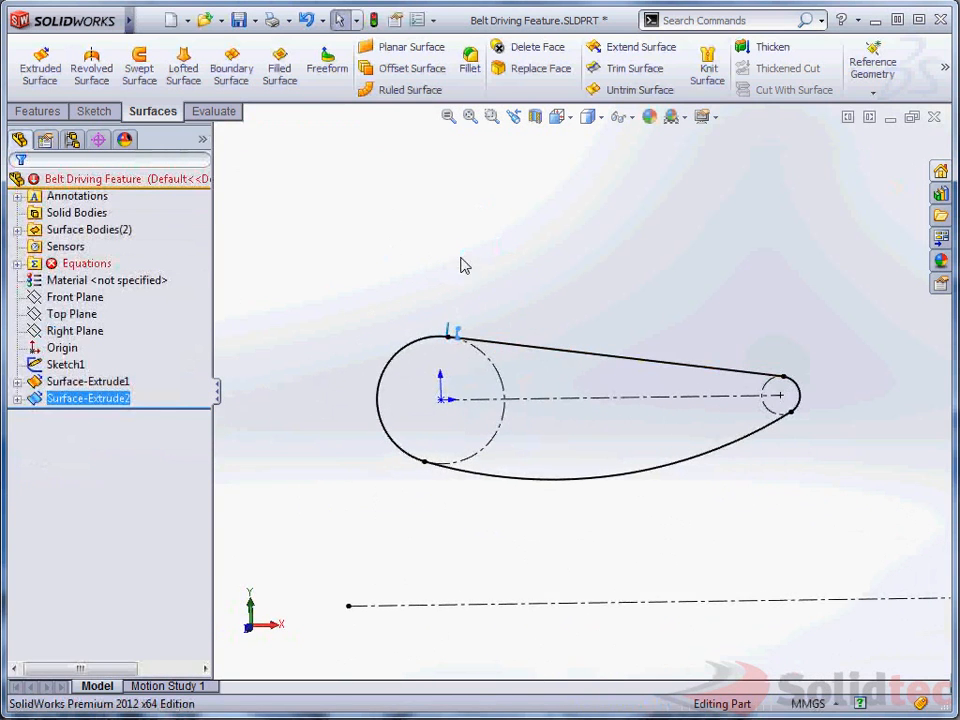
{"action": "left_click", "coordinate": [461, 264]}
- Start a curve driven pattern along the belt sketch, Sketch1, with 50 equally spaced instances, offset curve and tangent alignment
{"action": "scroll", "coordinate": [460, 322], "scroll_direction": "down", "scroll_amount": 3}
{"action": "scroll", "coordinate": [460, 348], "scroll_direction": "down", "scroll_amount": 2}
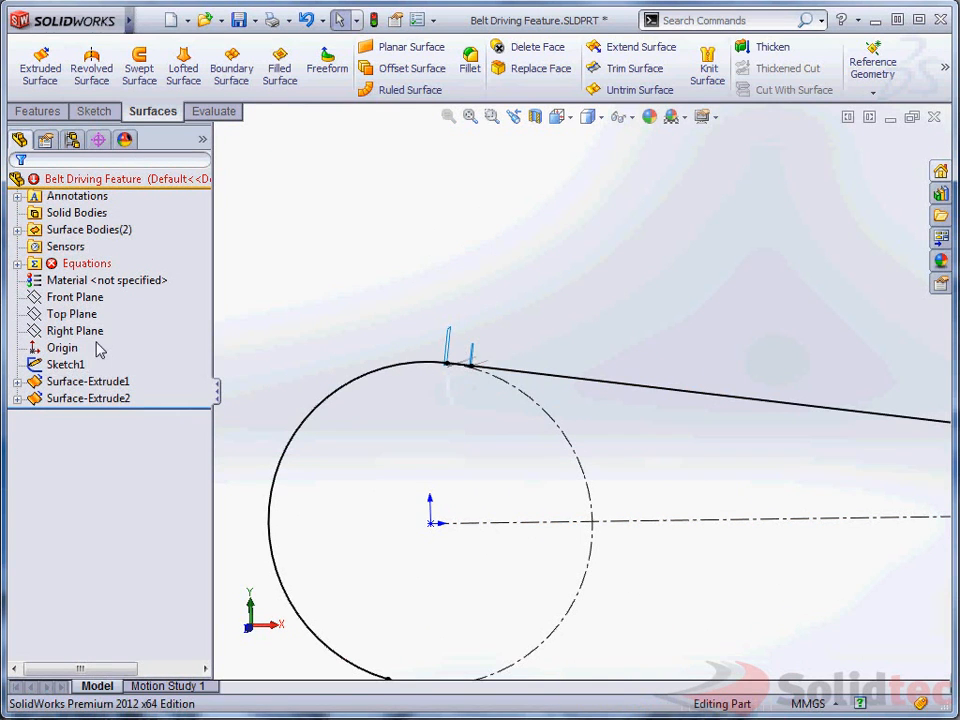
{"action": "left_click", "coordinate": [60, 364]}
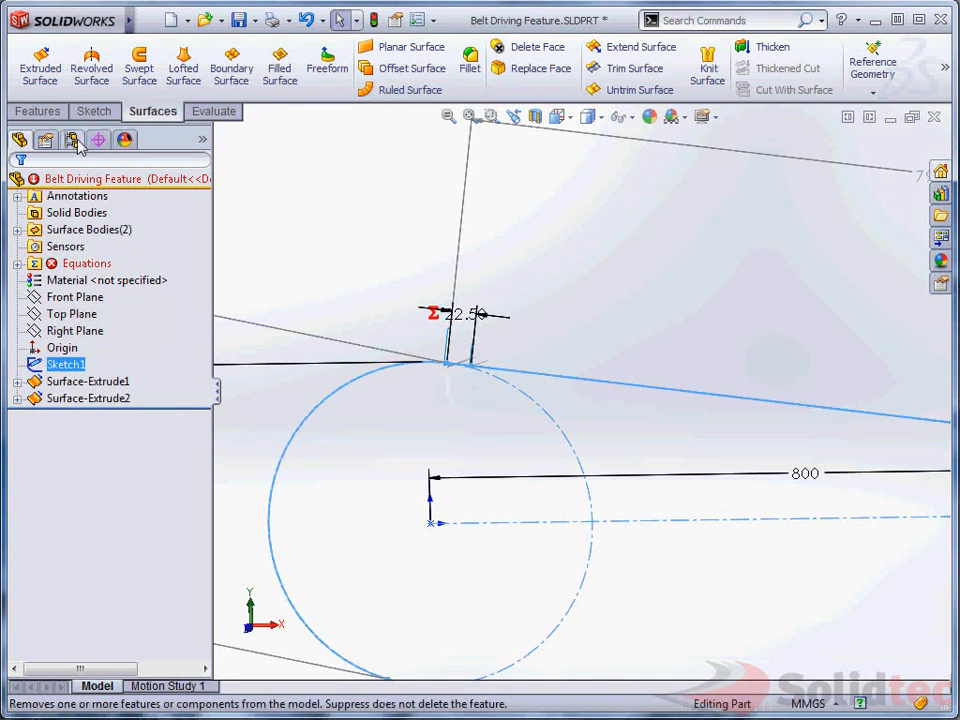
{"action": "left_click", "coordinate": [36, 111]}
{"action": "left_click", "coordinate": [543, 94]}
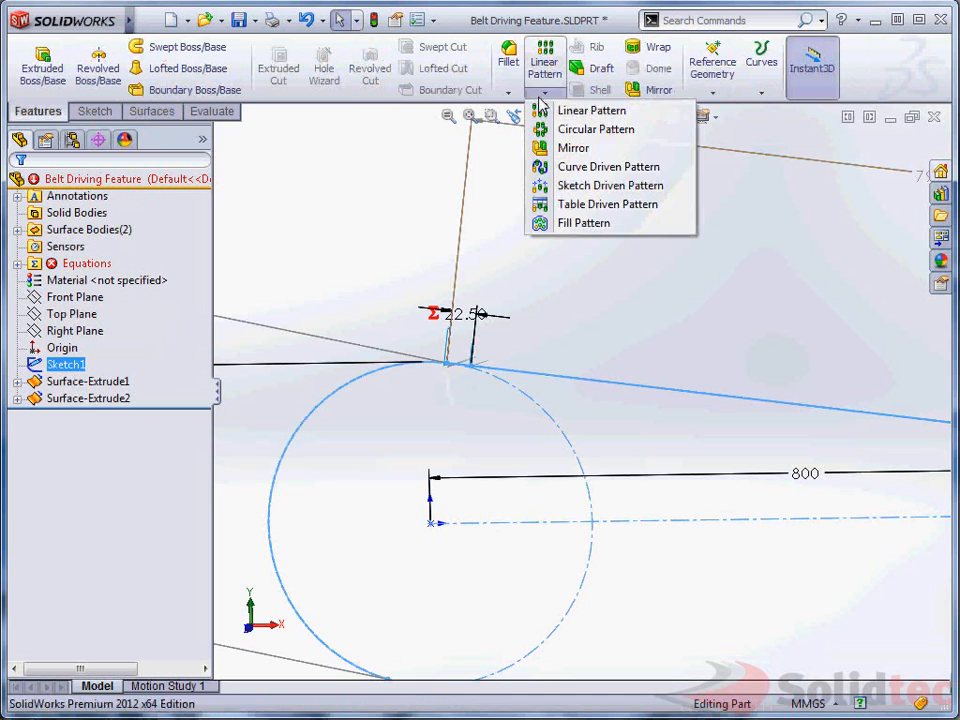
{"action": "left_click", "coordinate": [600, 172]}
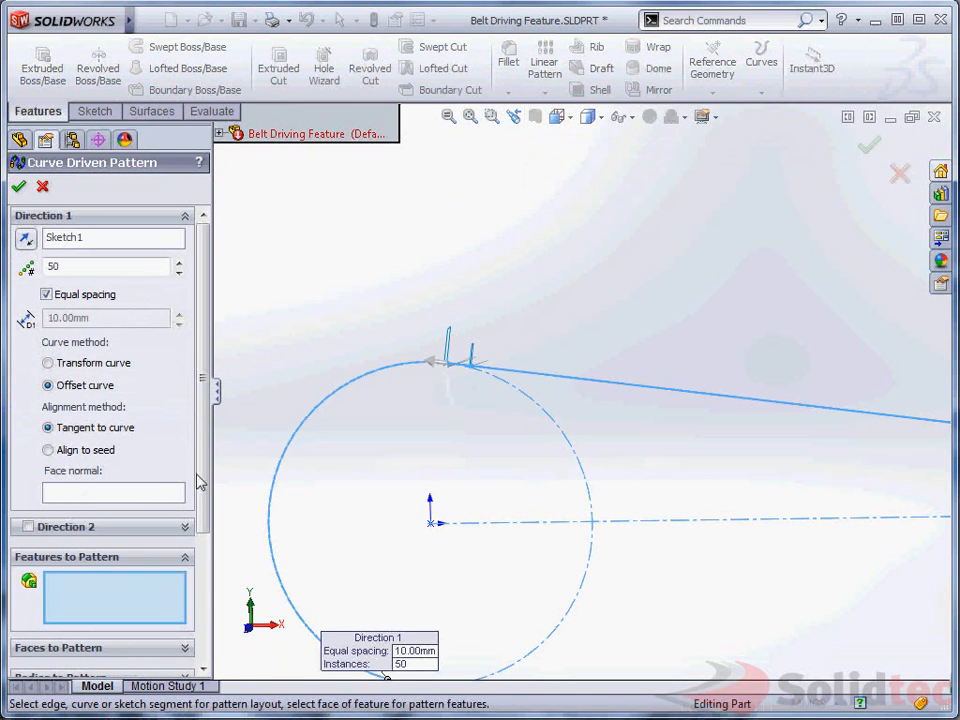
- Choose the taller extruded surface as the body to pattern around the belt path
{"action": "scroll", "coordinate": [205, 520], "scroll_direction": "down", "scroll_amount": 2}
{"action": "scroll", "coordinate": [476, 424], "scroll_direction": "down", "scroll_amount": 4}
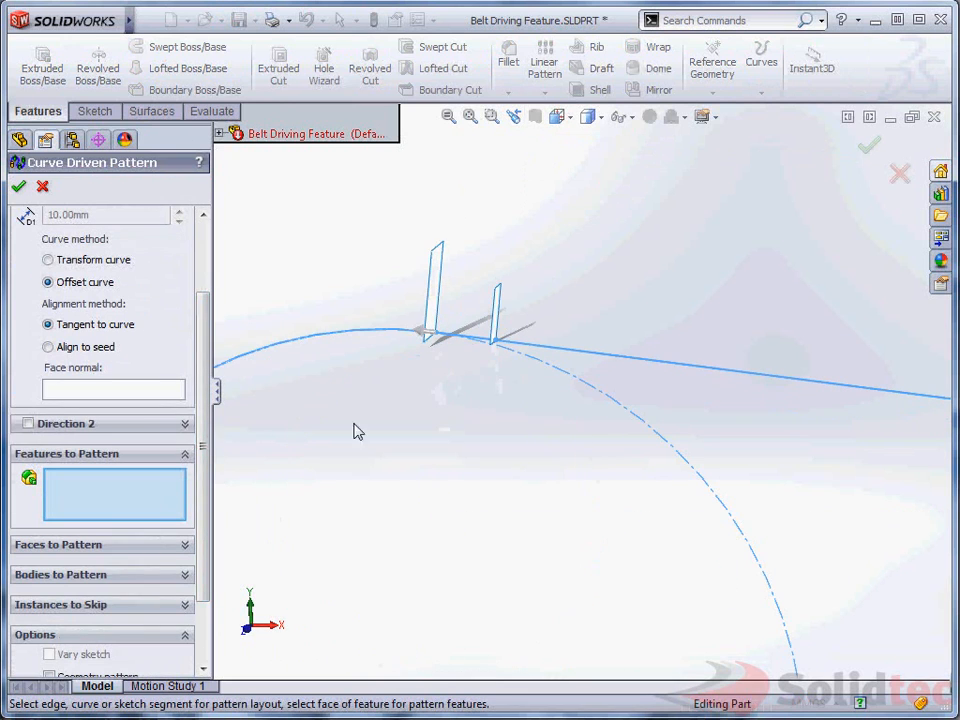
{"action": "left_click", "coordinate": [88, 575]}
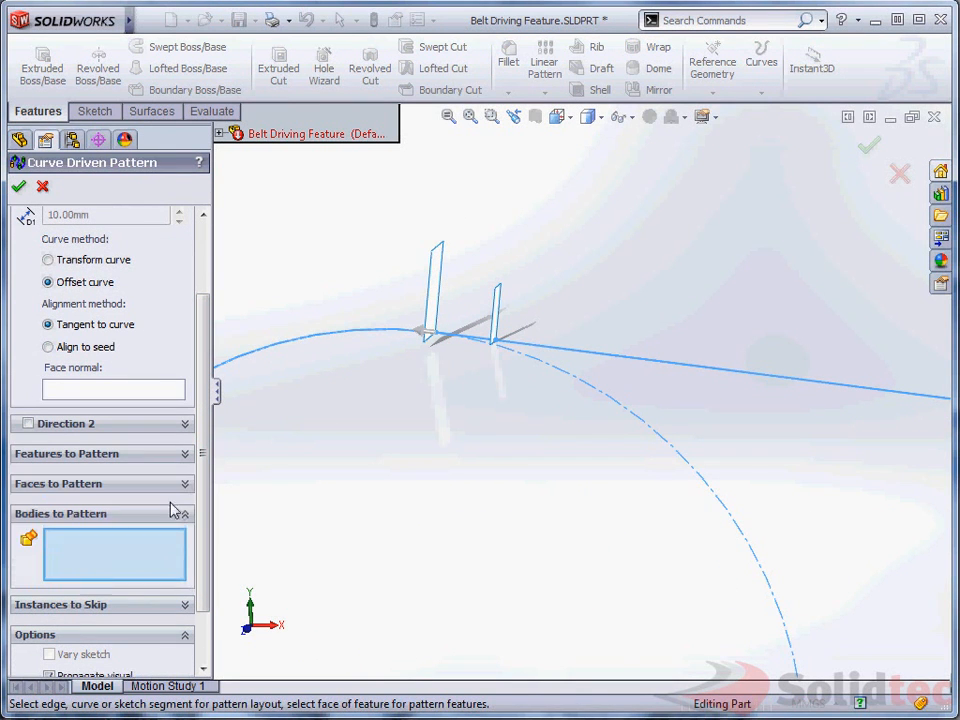
{"action": "left_click", "coordinate": [437, 285]}
{"action": "scroll", "coordinate": [484, 309], "scroll_direction": "up", "scroll_amount": 10}
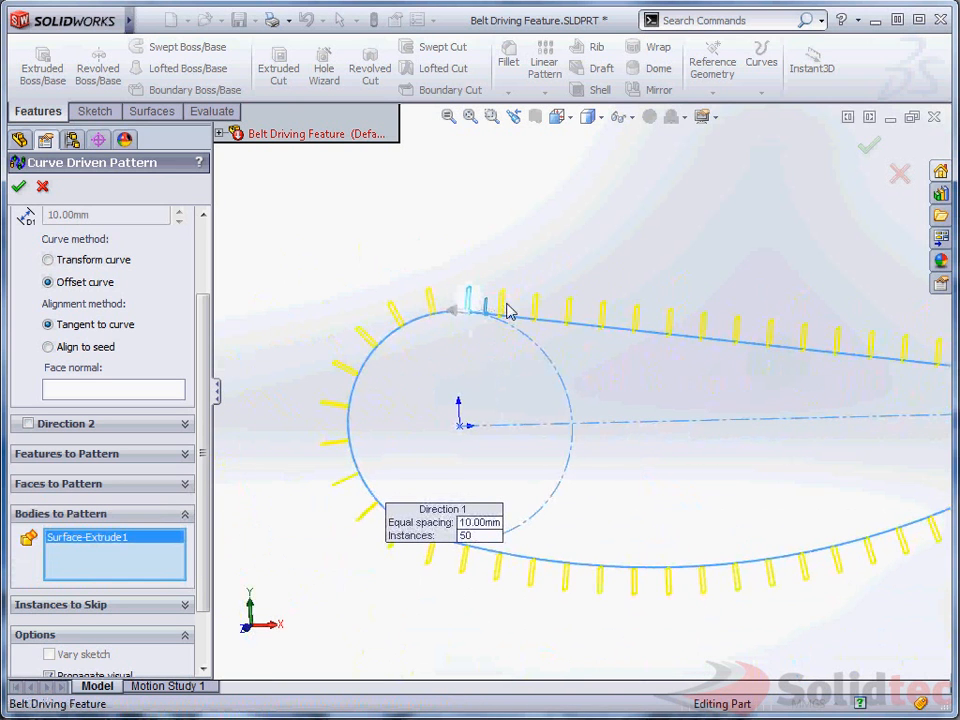
- Set the pattern's curve method to Transform curve
{"action": "scroll", "coordinate": [155, 222], "scroll_direction": "up", "scroll_amount": 3}
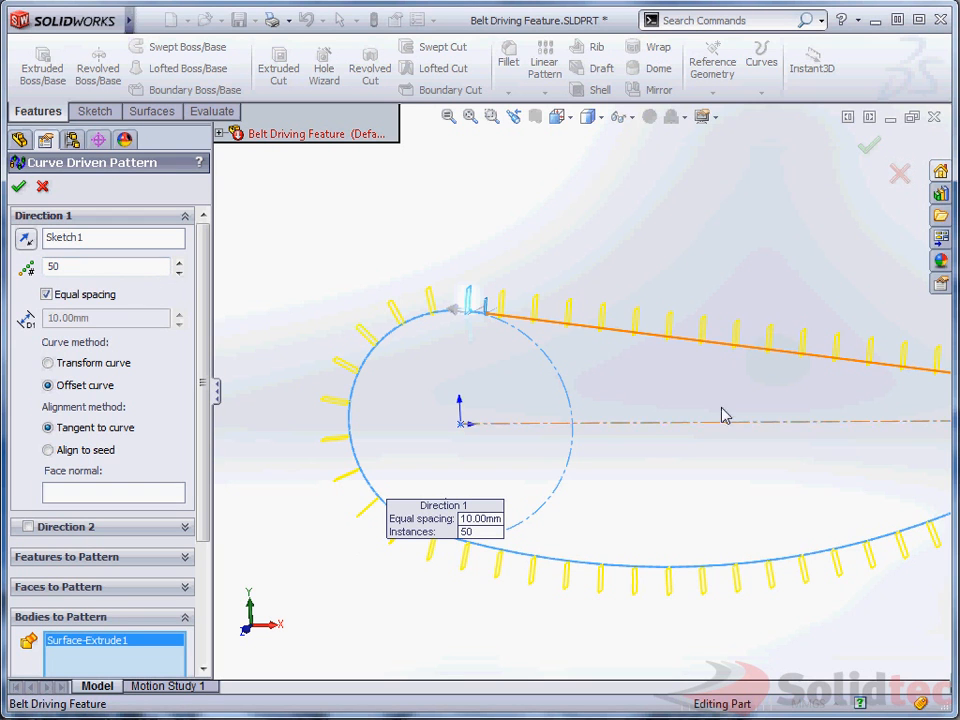
{"action": "scroll", "coordinate": [732, 400], "scroll_direction": "up", "scroll_amount": 5}
{"action": "scroll", "coordinate": [630, 405], "scroll_direction": "down", "scroll_amount": 3}
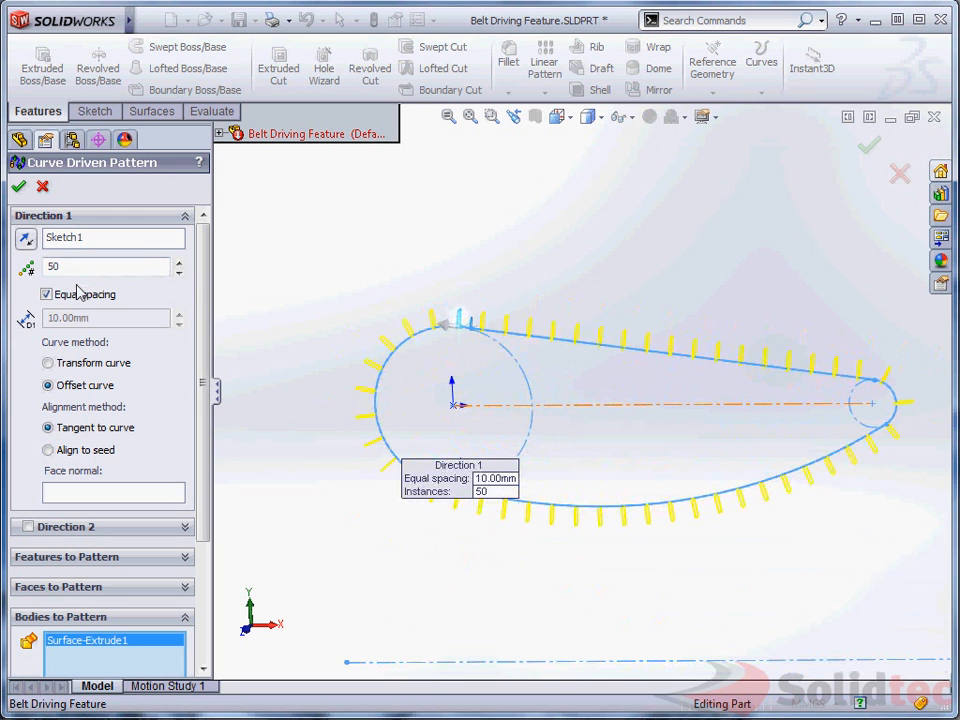
{"action": "left_click", "coordinate": [60, 365]}
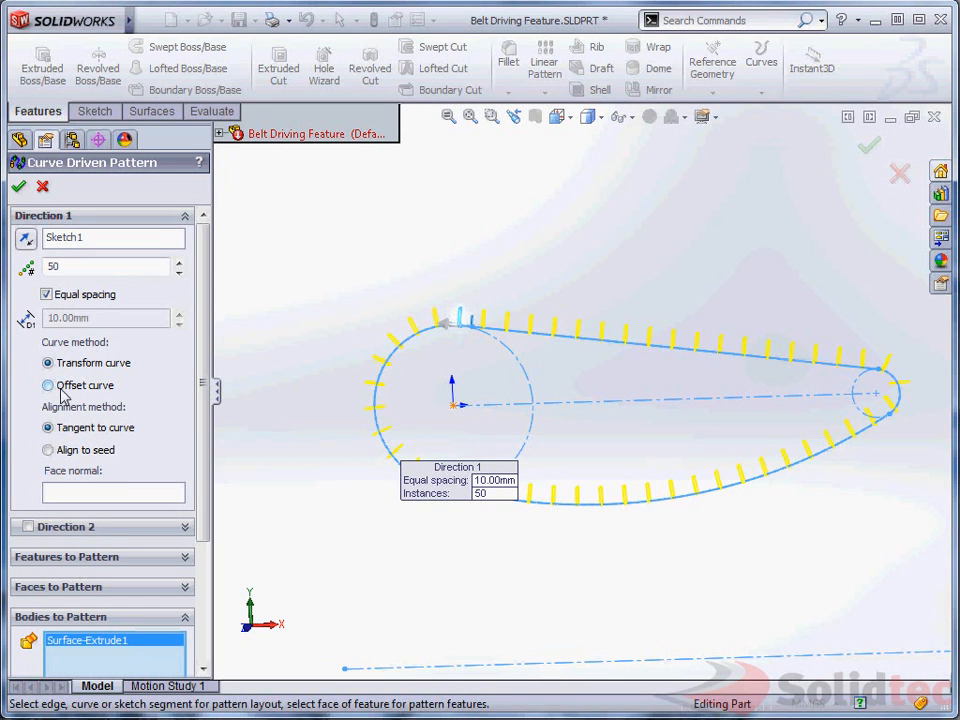
- Create the taller surface's belt pattern using the Offset curve method and Tangent to curve alignment
{"action": "left_click", "coordinate": [62, 387]}
{"action": "scroll", "coordinate": [478, 340], "scroll_direction": "down", "scroll_amount": 5}
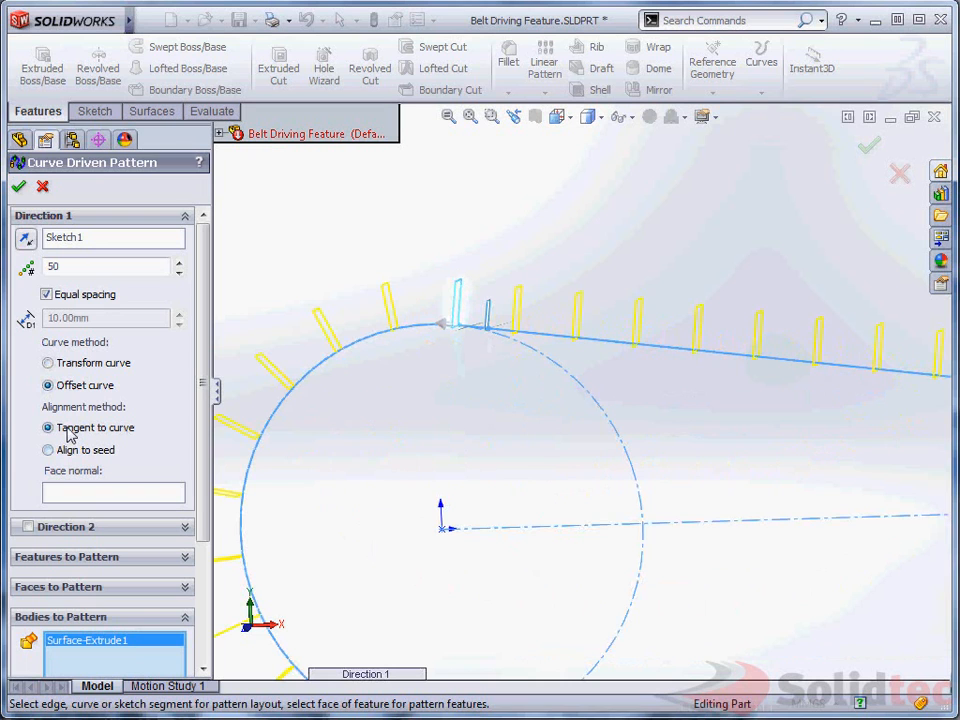
{"action": "left_click", "coordinate": [70, 459]}
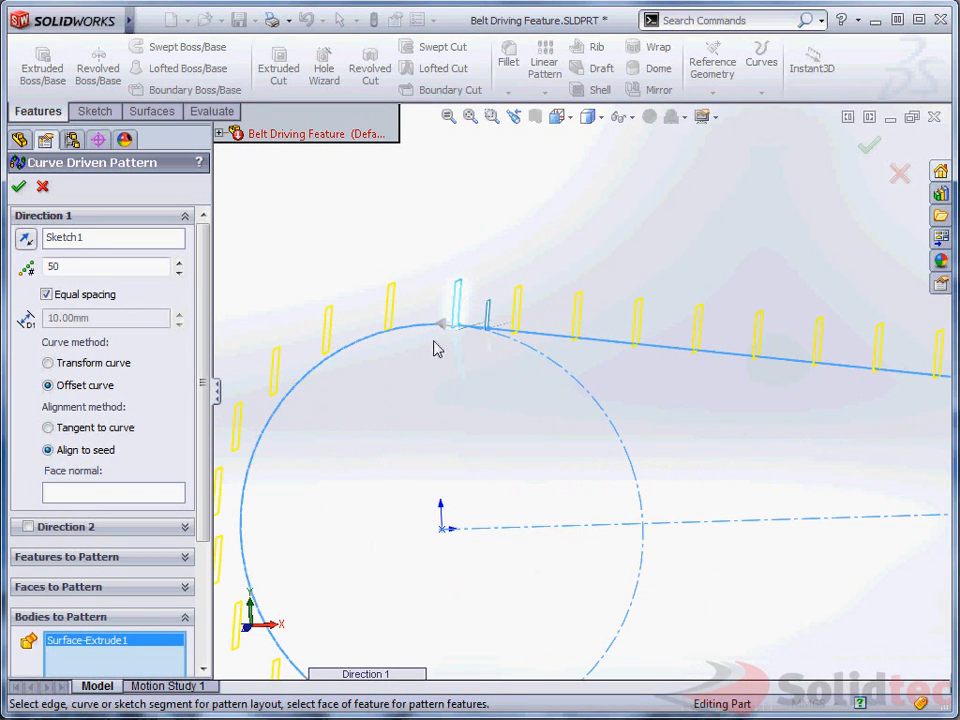
{"action": "left_click", "coordinate": [96, 431]}
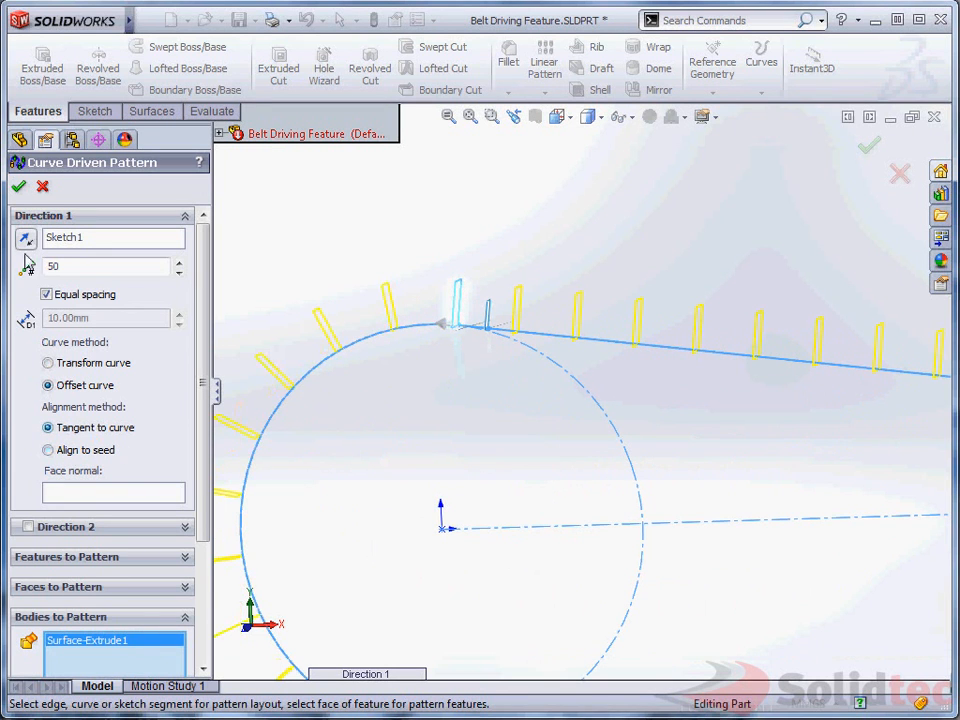
{"action": "left_click", "coordinate": [18, 187]}
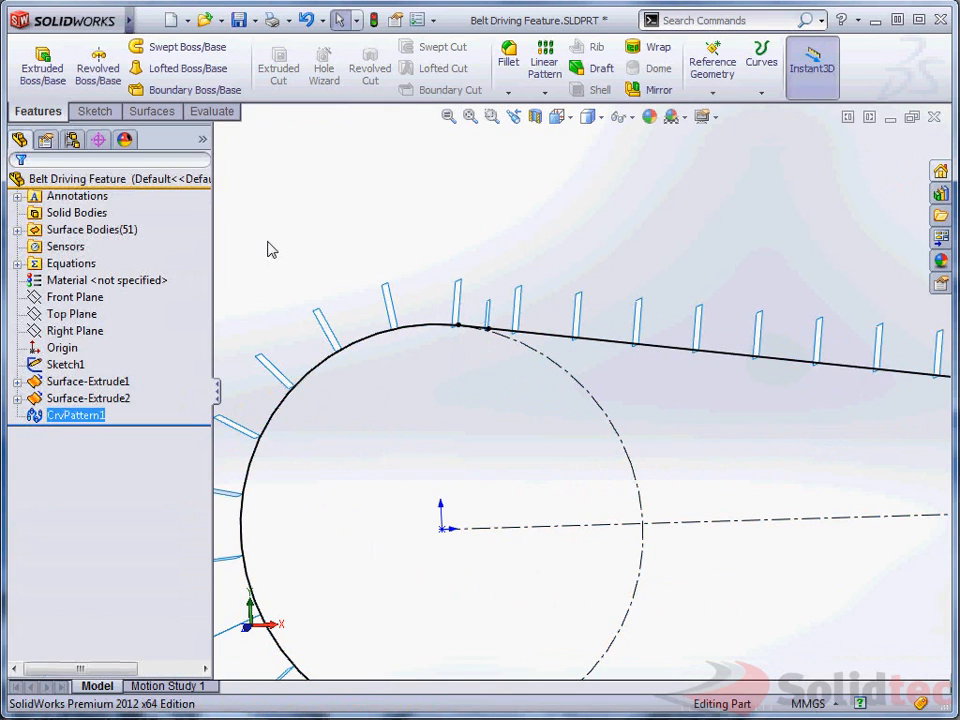
- Pattern the shorter extruded surface along Sketch1 with 50 equally spaced instances, offset curve method and tangent alignment
{"action": "key", "text": "Return"}
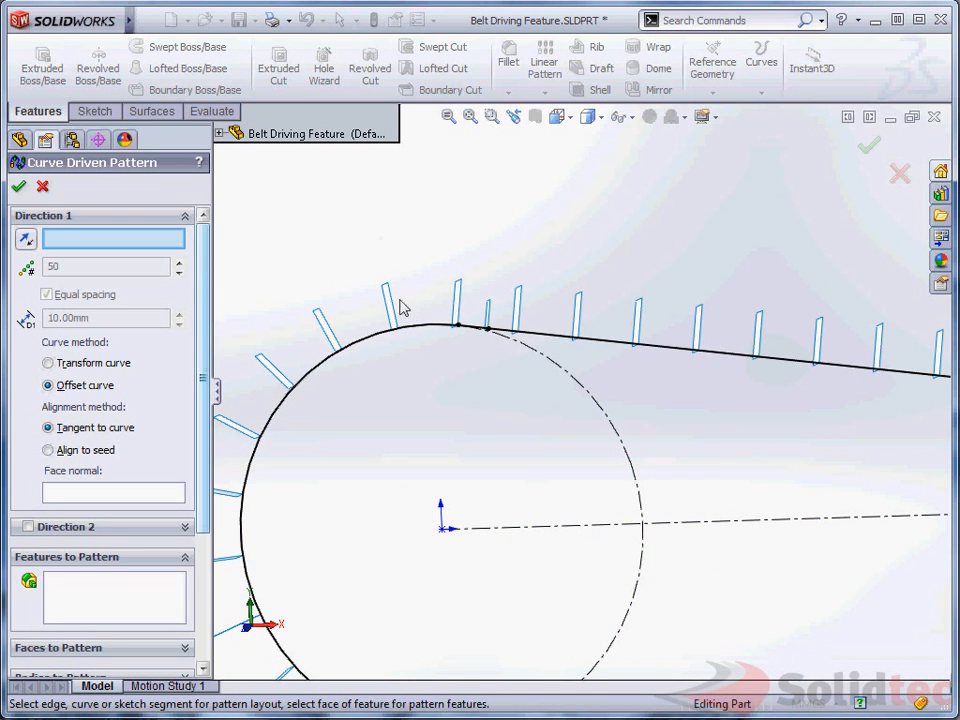
{"action": "left_click", "coordinate": [219, 134]}
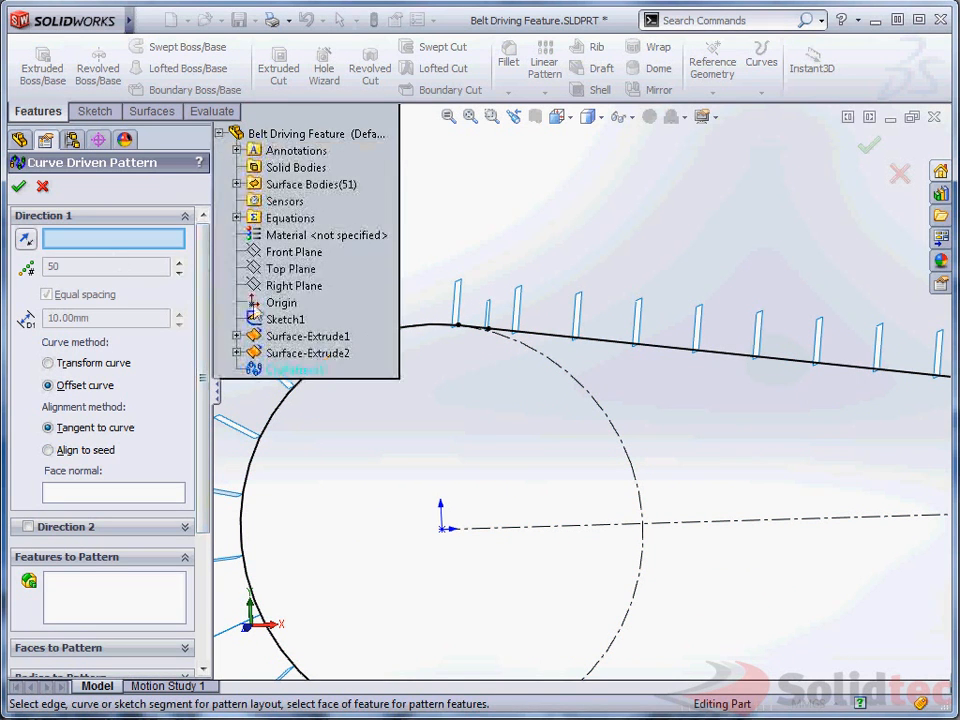
{"action": "left_click", "coordinate": [284, 319]}
{"action": "left_click", "coordinate": [95, 596]}
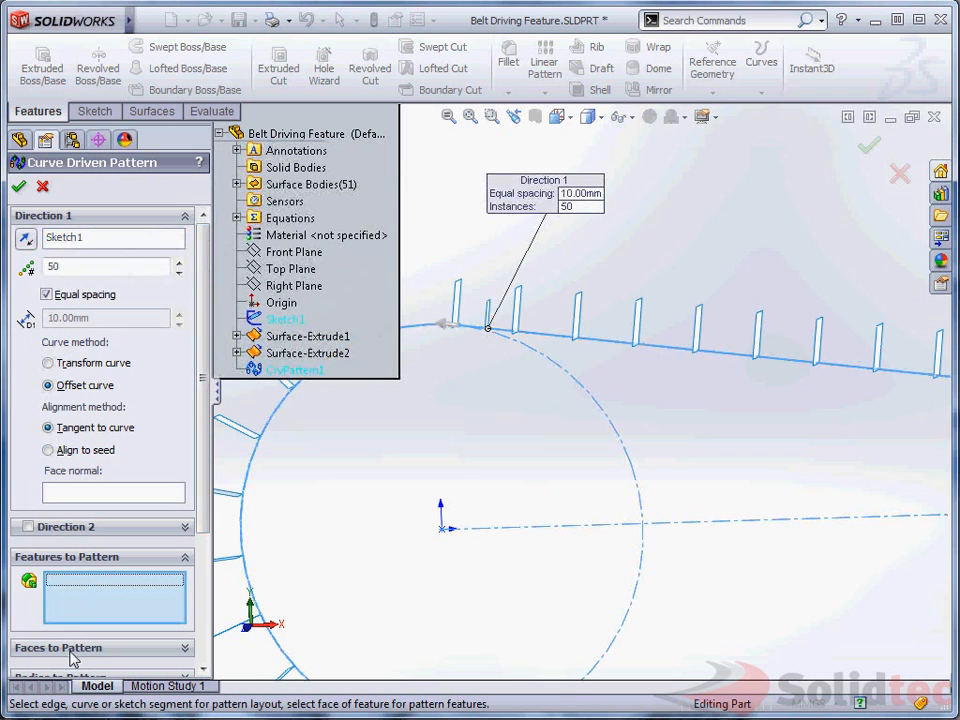
{"action": "left_click", "coordinate": [76, 677]}
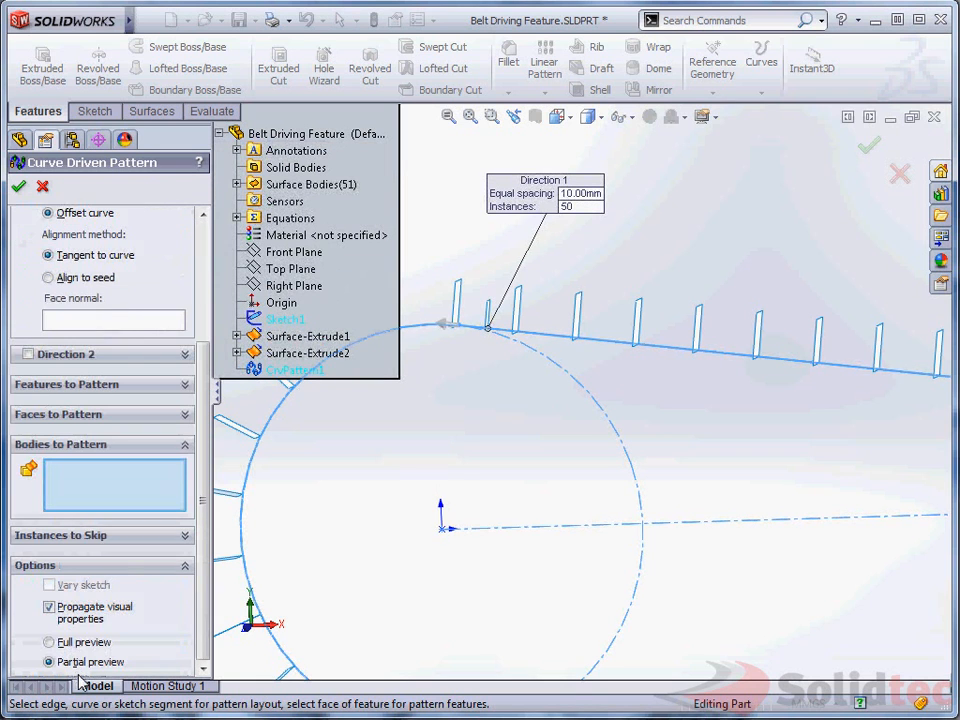
{"action": "scroll", "coordinate": [505, 322], "scroll_direction": "down", "scroll_amount": 4}
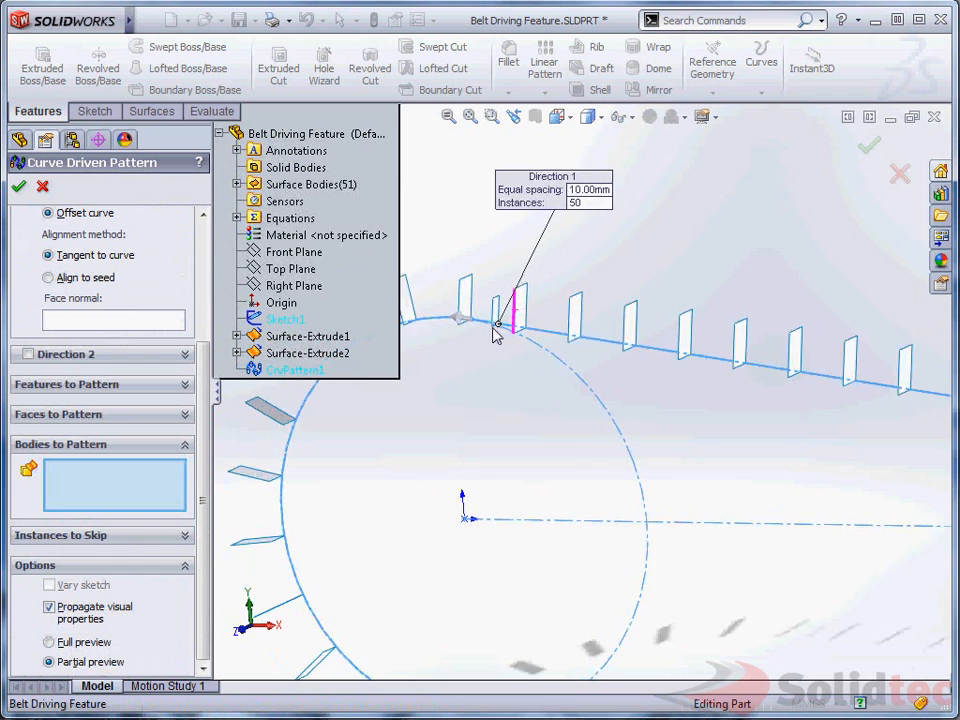
{"action": "left_click", "coordinate": [489, 327]}
{"action": "scroll", "coordinate": [491, 333], "scroll_direction": "up", "scroll_amount": 3}
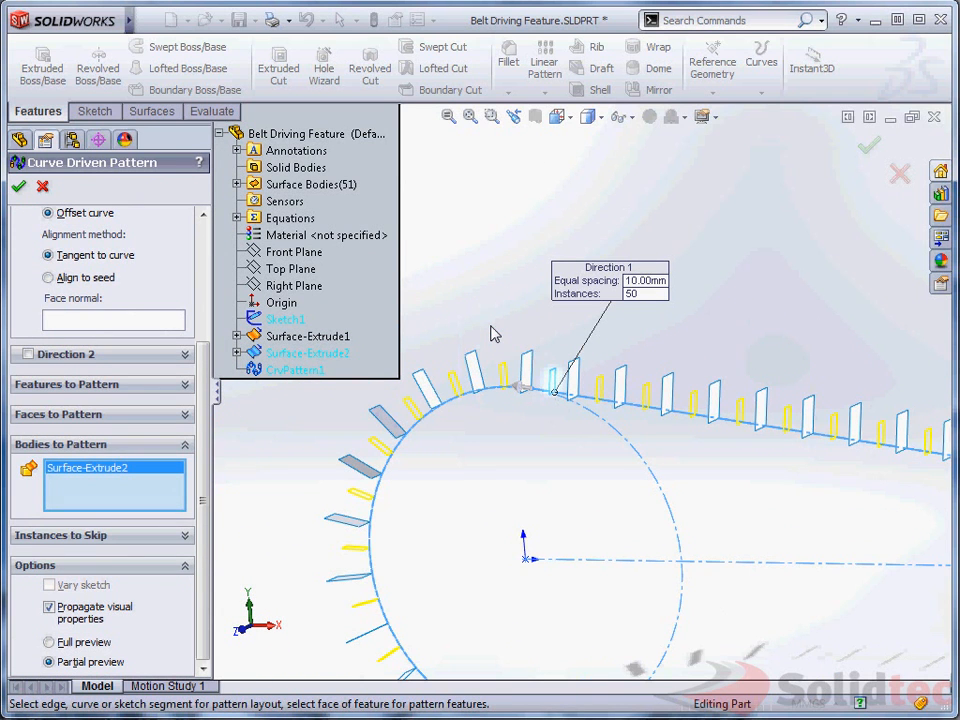
{"action": "key", "text": "Return"}
- Inspect the two surface patterns around the whole belt path
{"action": "scroll", "coordinate": [514, 306], "scroll_direction": "up", "scroll_amount": 3}
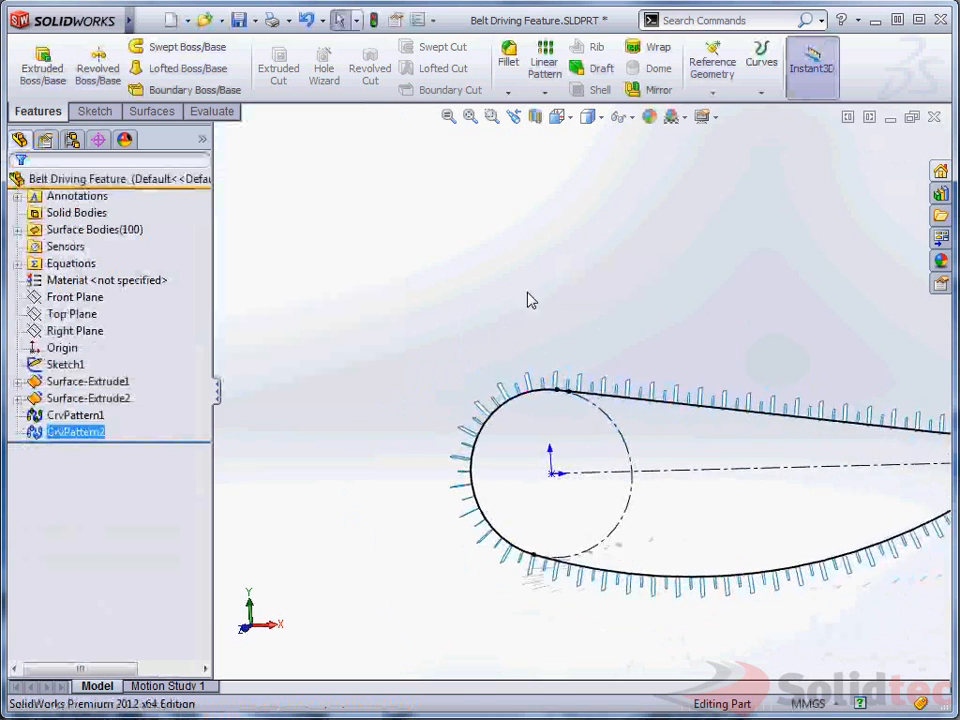
{"action": "scroll", "coordinate": [600, 350], "scroll_direction": "up", "scroll_amount": 3}
{"action": "scroll", "coordinate": [626, 401], "scroll_direction": "down", "scroll_amount": 2}
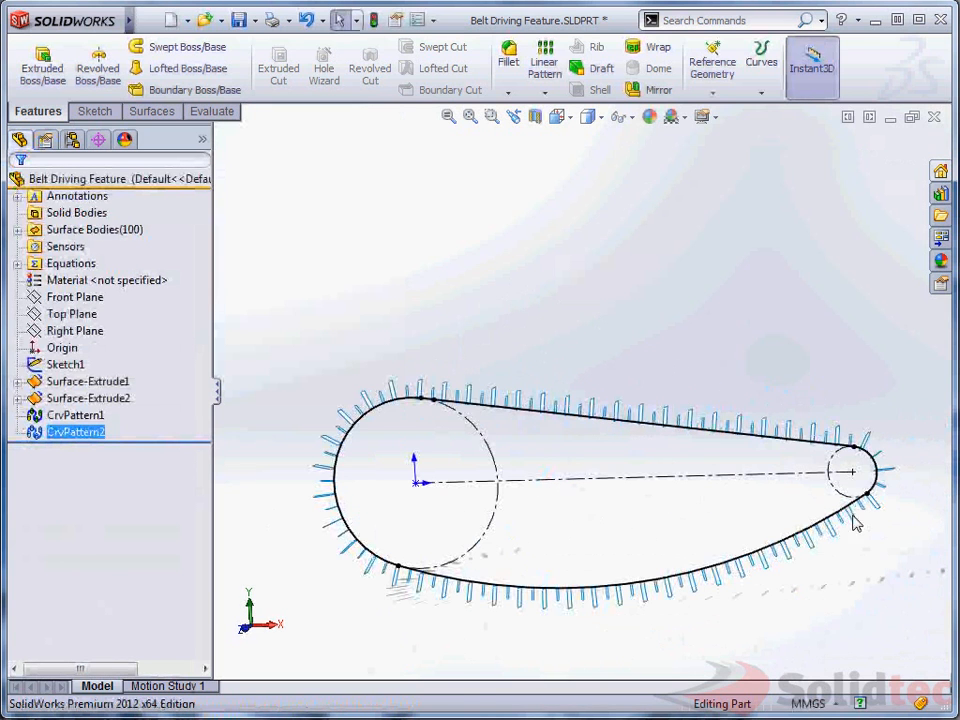
{"action": "middle_click_drag", "start_coordinate": [510, 320], "coordinate": [479, 319]}
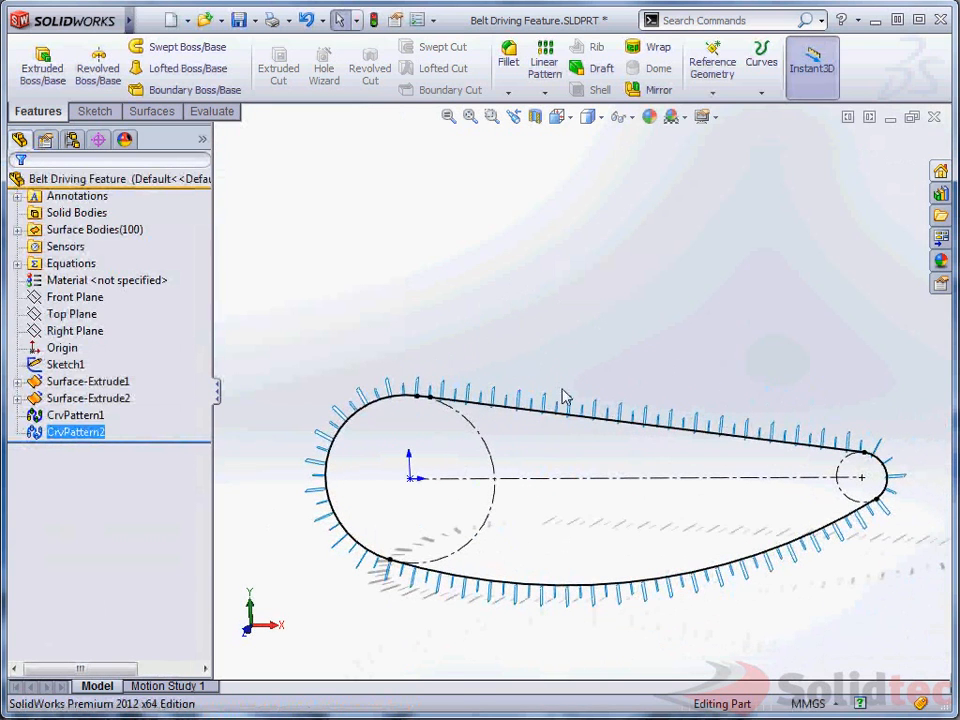
{"action": "scroll", "coordinate": [562, 405], "scroll_direction": "up", "scroll_amount": 4}
{"action": "middle_click_drag", "start_coordinate": [573, 420], "coordinate": [555, 454]}
{"action": "scroll", "coordinate": [583, 403], "scroll_direction": "down", "scroll_amount": 5}
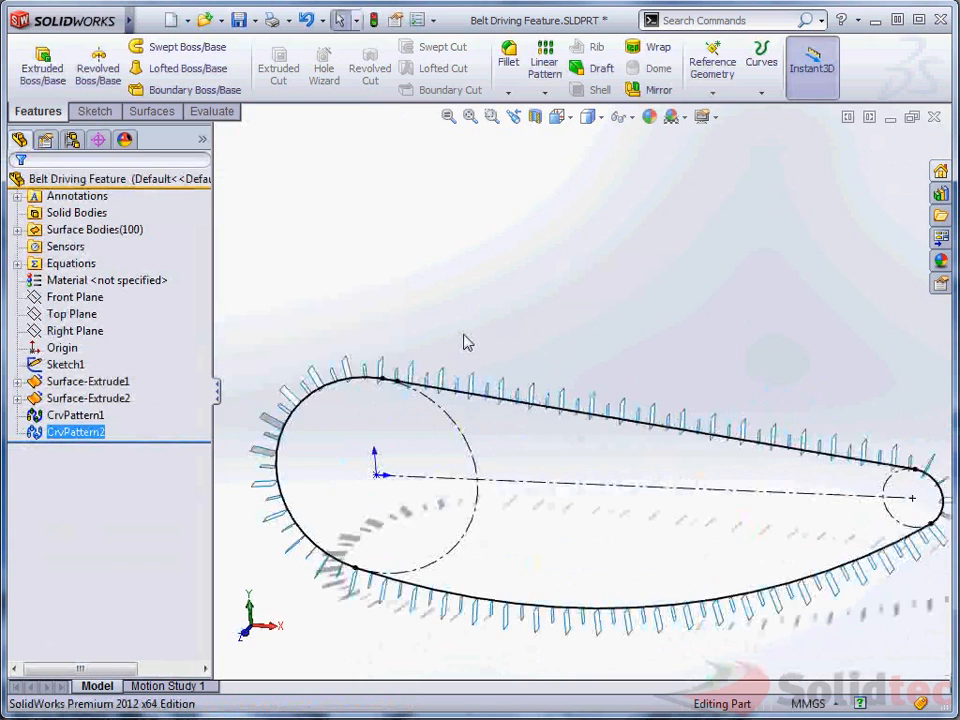
{"action": "middle_click_drag", "start_coordinate": [464, 334], "coordinate": [469, 316]}
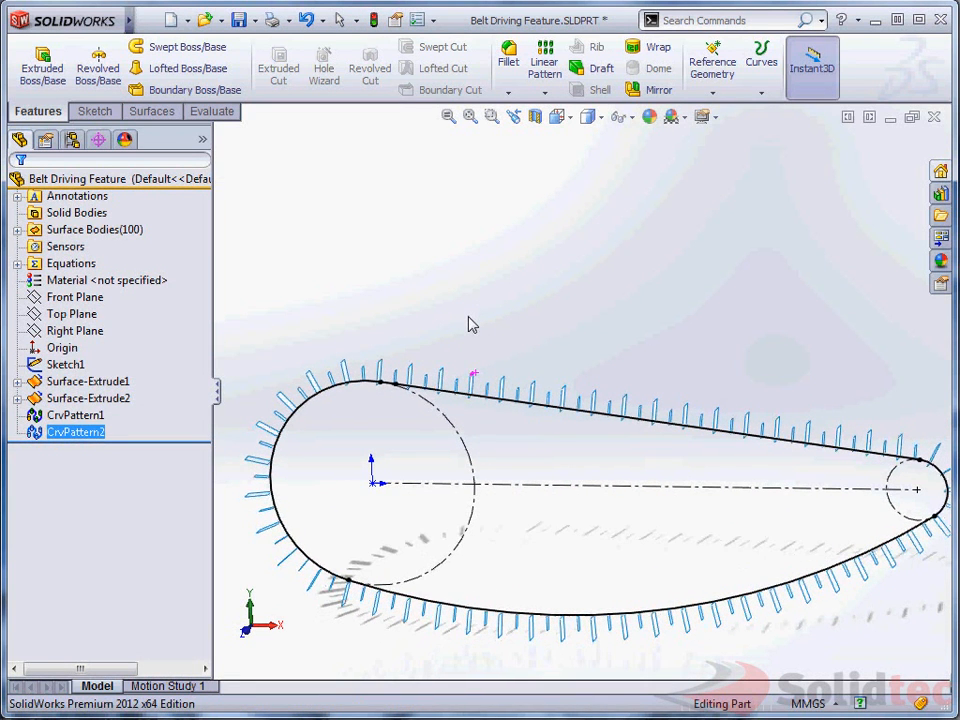
{"action": "left_click", "coordinate": [469, 302]}
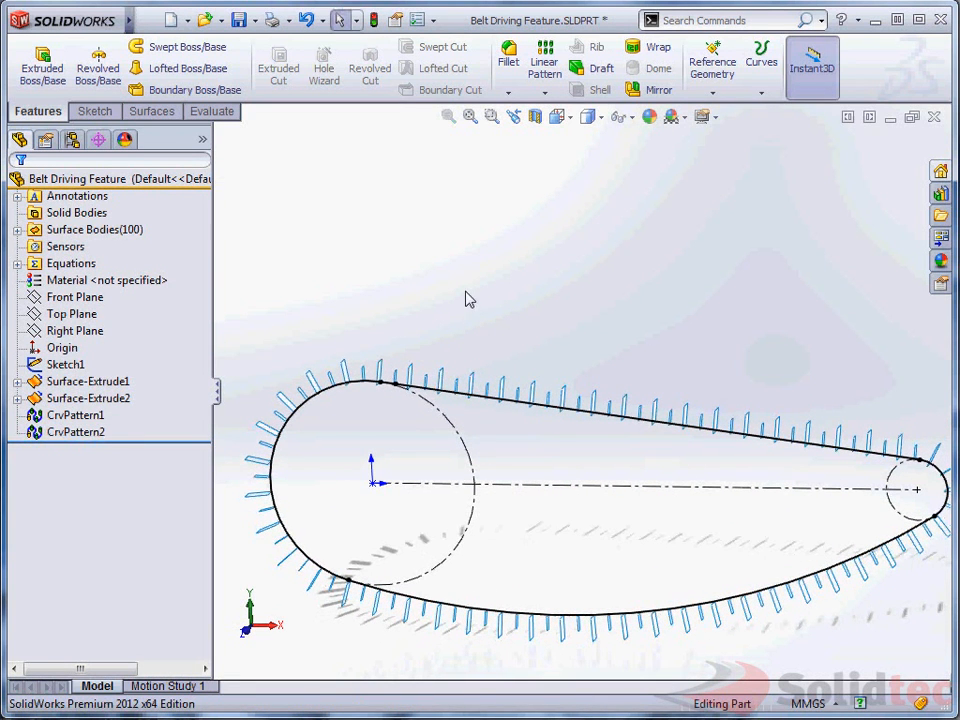
- Review the part's global variables and equations, including Link_Dist and the equation driving the first curve pattern
{"action": "right_click", "coordinate": [70, 264]}
{"action": "left_click", "coordinate": [140, 277]}
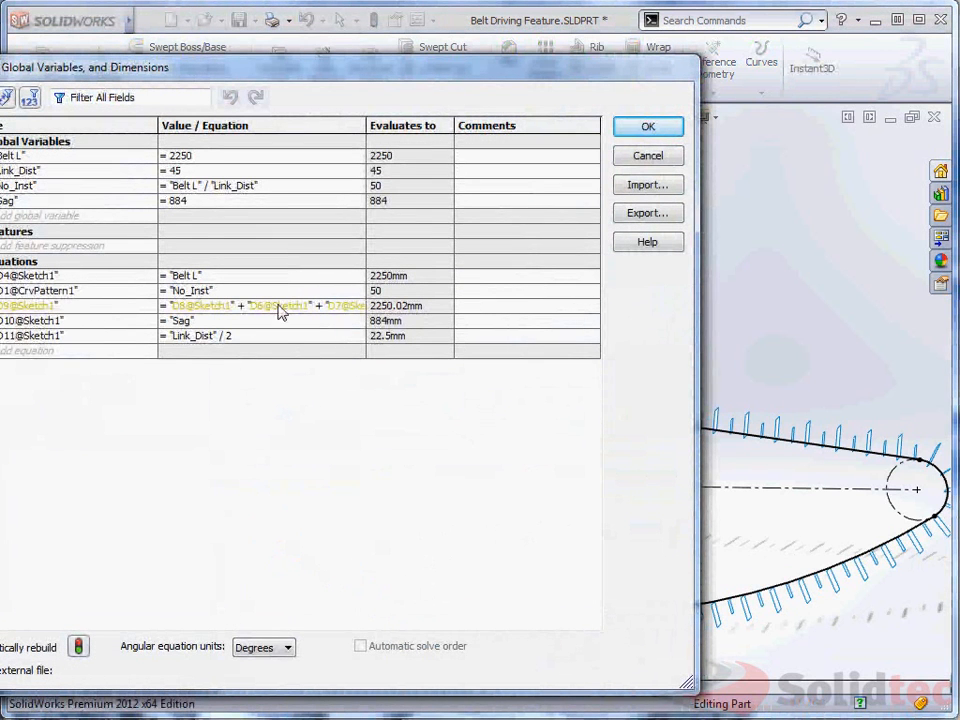
{"action": "left_click", "coordinate": [175, 172]}
{"action": "left_click", "coordinate": [639, 131]}
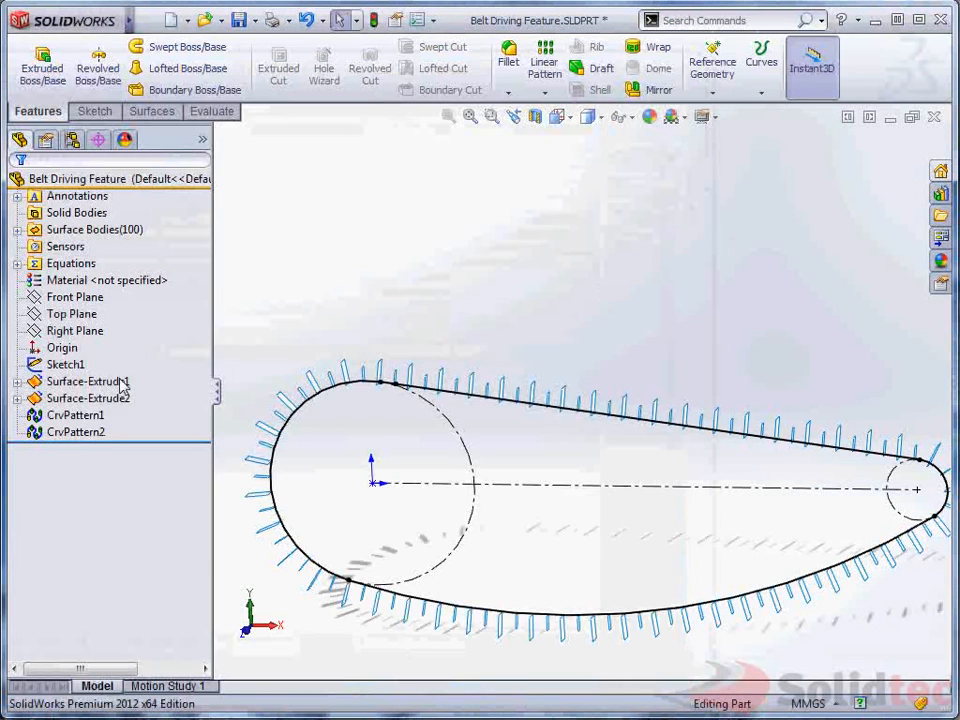
- Check the instance count dimension of the first curve pattern for its link to a global variable
{"action": "left_click", "coordinate": [72, 415]}
{"action": "scroll", "coordinate": [375, 400], "scroll_direction": "down", "scroll_amount": 5}
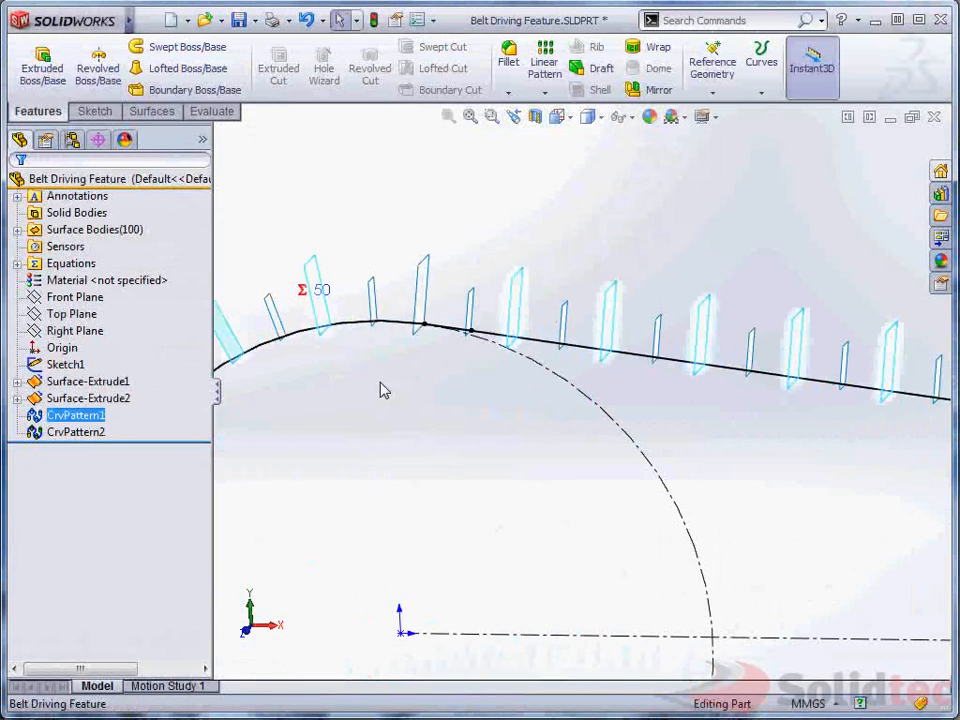
{"action": "left_click_drag", "start_coordinate": [326, 292], "coordinate": [371, 225]}
{"action": "double_click", "coordinate": [372, 226]}
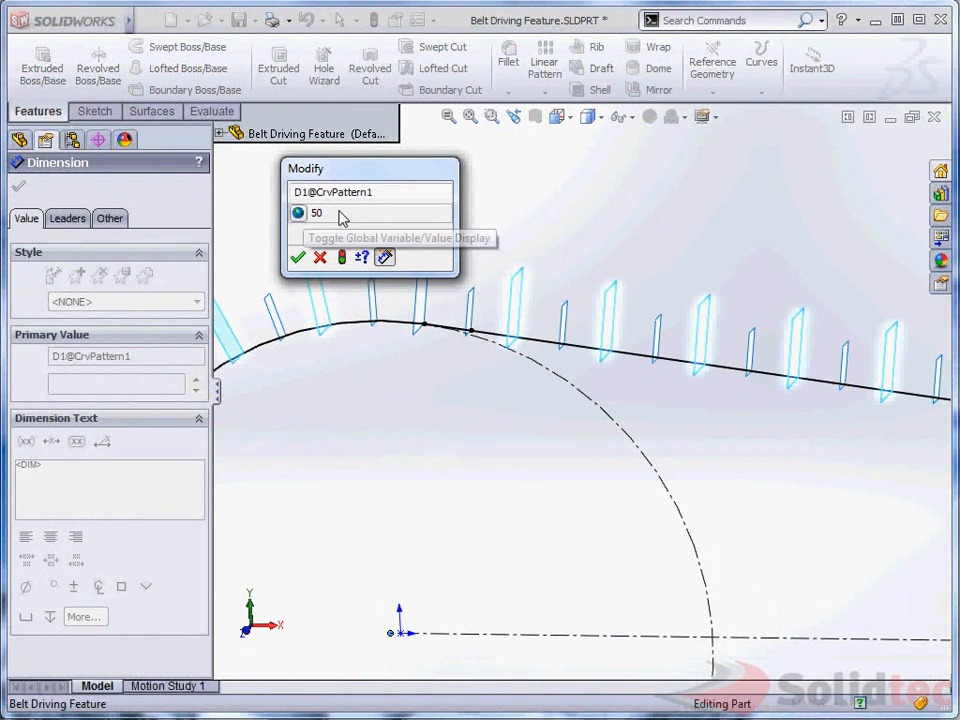
{"action": "left_click", "coordinate": [320, 257]}
{"action": "left_click", "coordinate": [20, 189]}
- Link the second curve pattern's instance count to the global variable "No_Inst"
{"action": "left_click", "coordinate": [72, 432]}
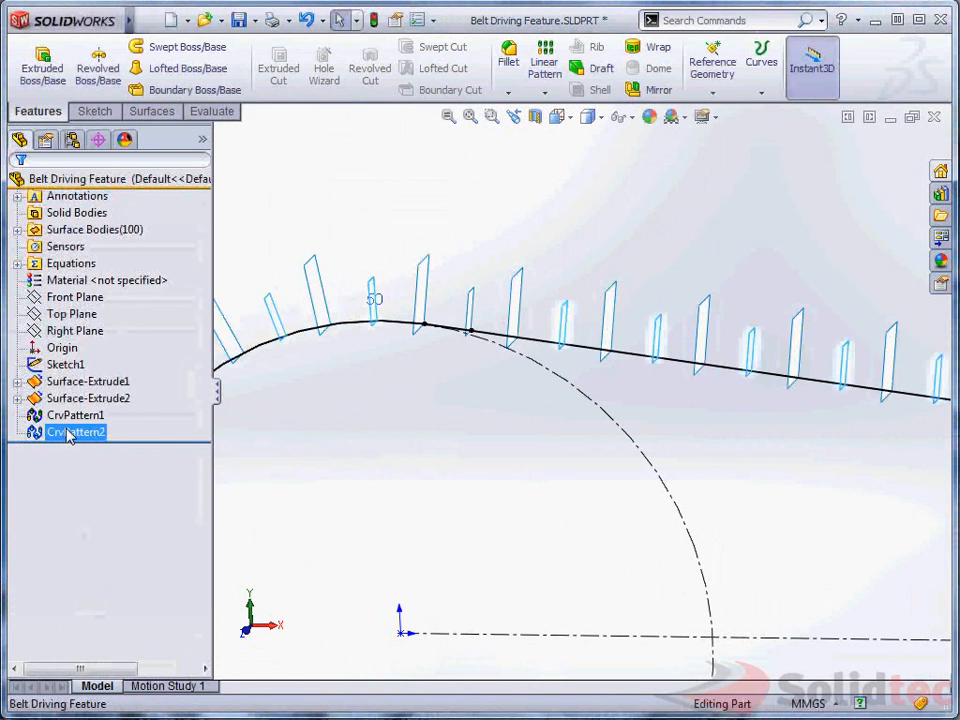
{"action": "double_click", "coordinate": [413, 242]}
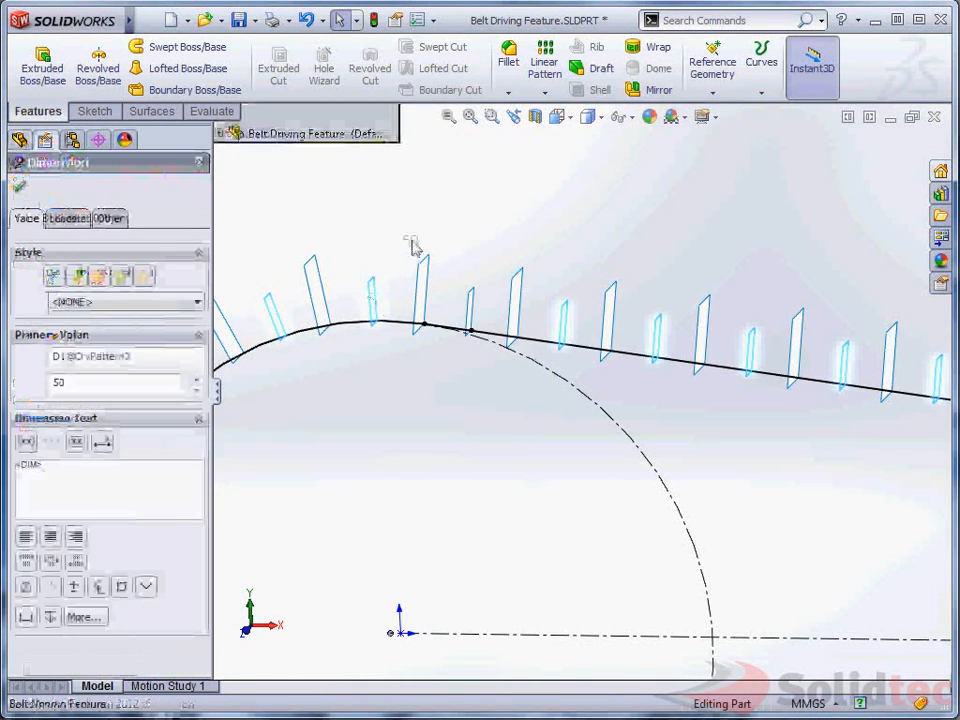
{"action": "type", "text": "="}
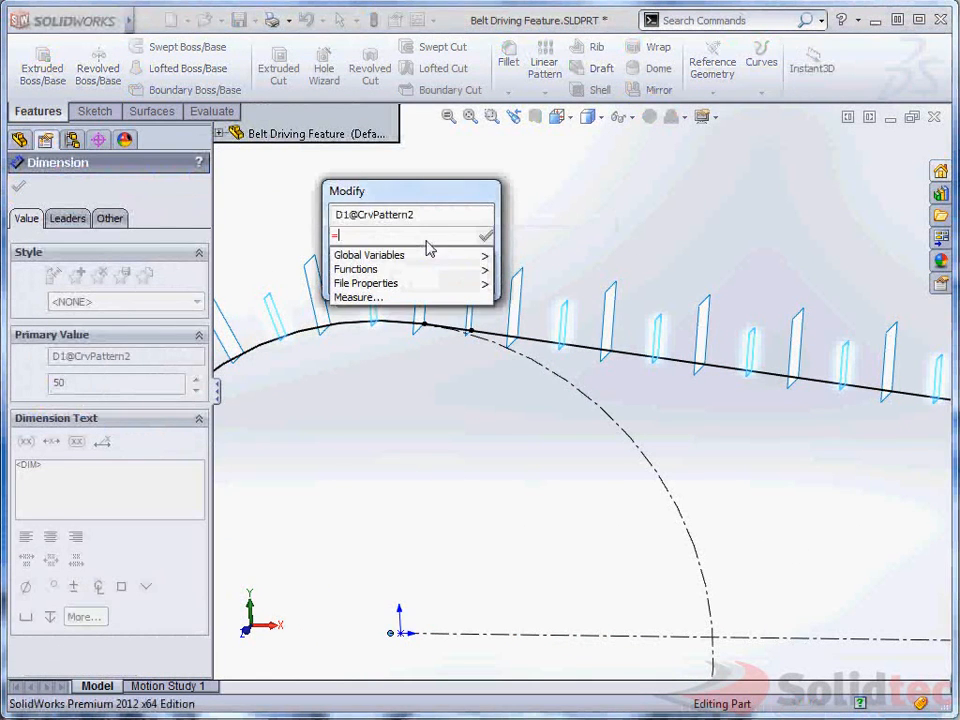
{"action": "mouse_move", "coordinate": [450, 258]}
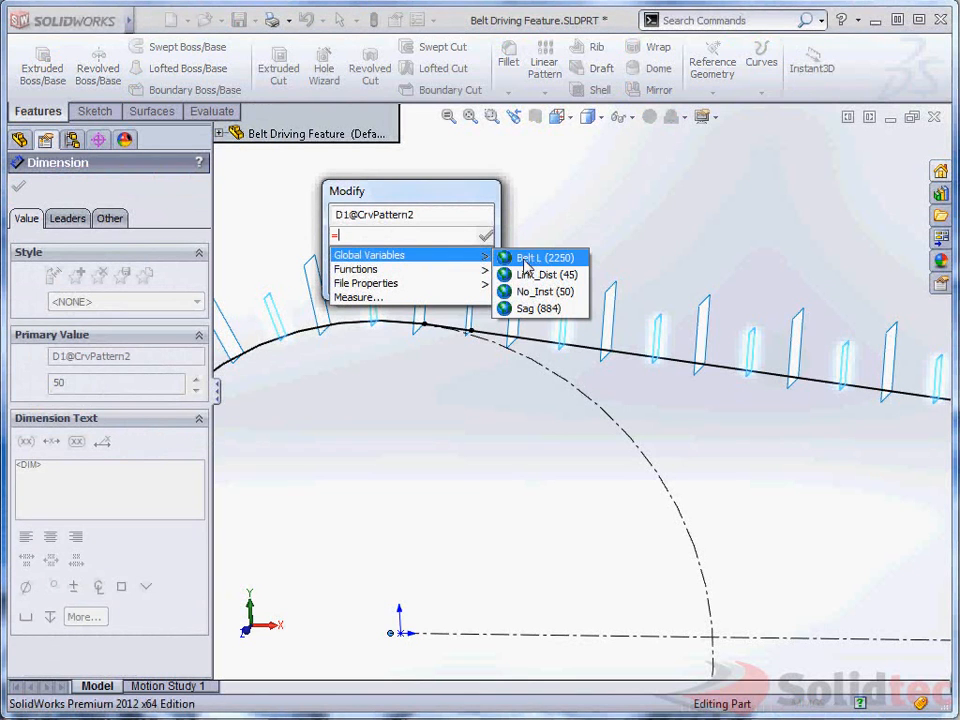
{"action": "left_click", "coordinate": [538, 291]}
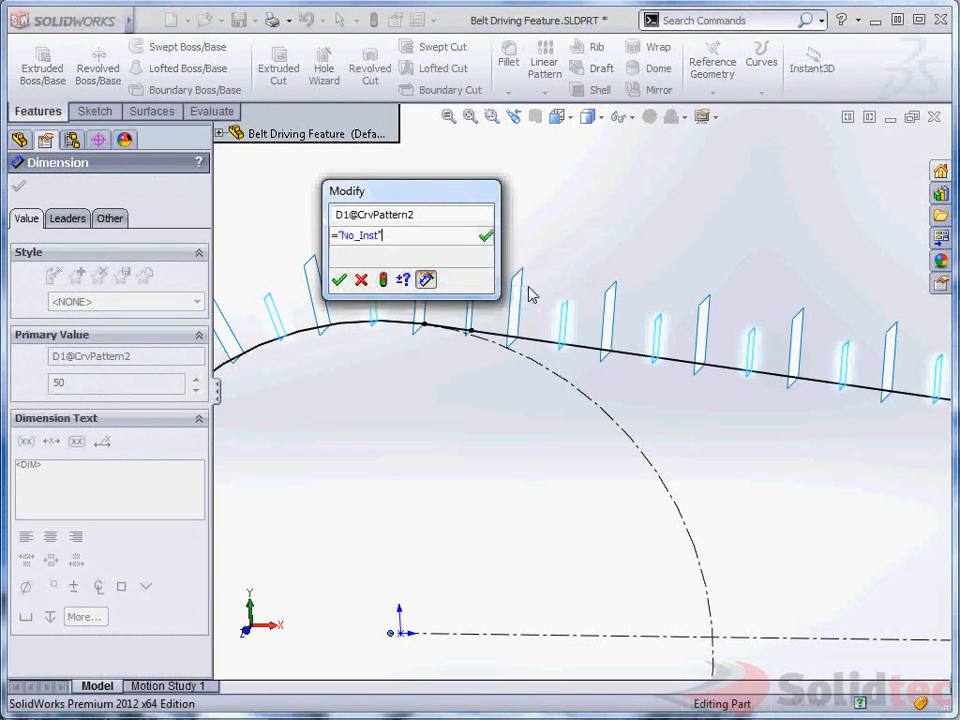
{"action": "left_click", "coordinate": [337, 279]}
{"action": "left_click", "coordinate": [495, 217]}
- Switch to the Chain Link Pattern Start assembly and start a feature driven component pattern
{"action": "scroll", "coordinate": [480, 253], "scroll_direction": "up", "scroll_amount": 4}
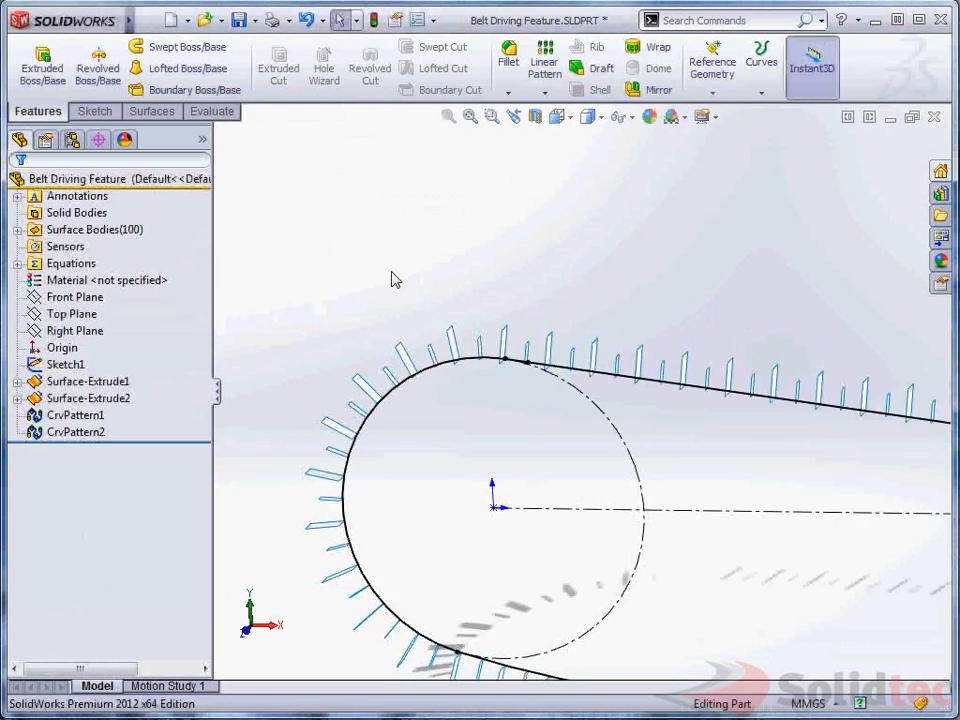
{"action": "scroll", "coordinate": [398, 282], "scroll_direction": "up", "scroll_amount": 3}
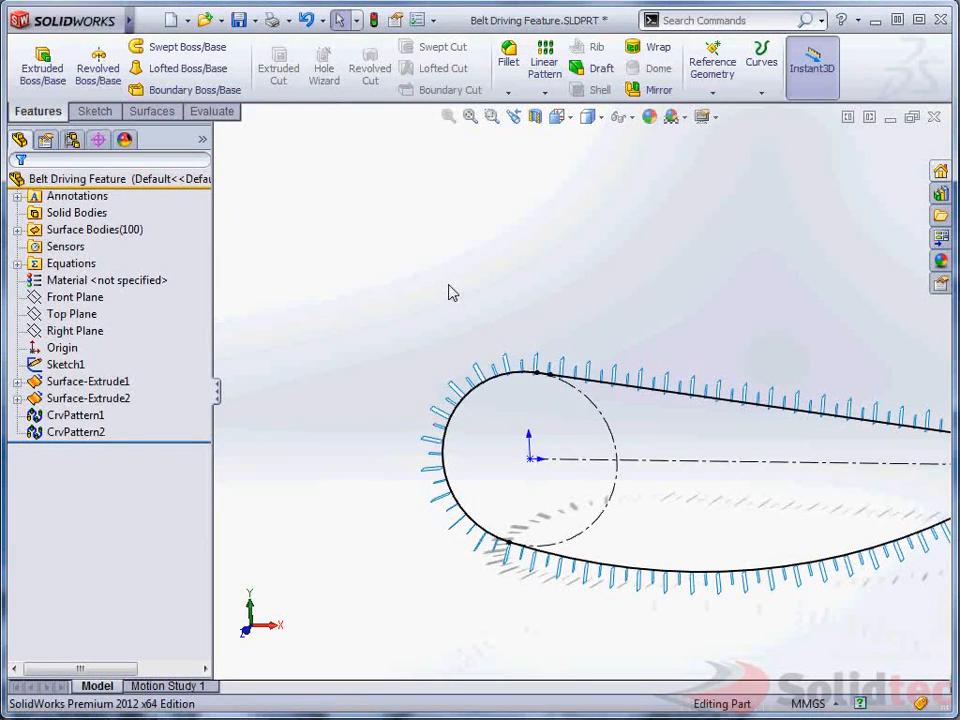
{"action": "key", "text": "ctrl+Tab"}
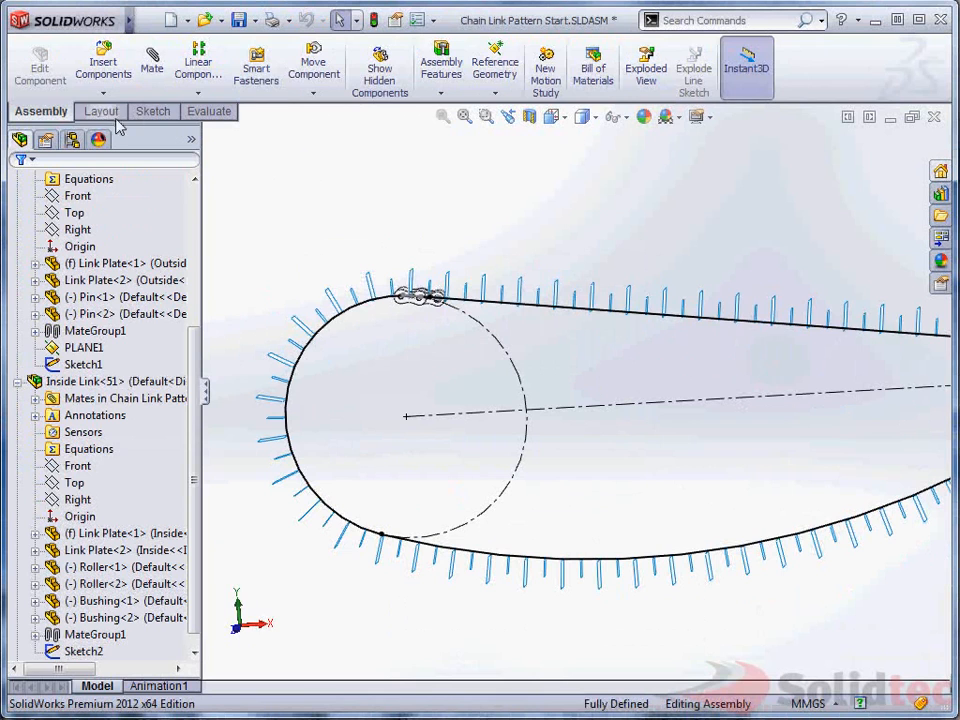
{"action": "left_click", "coordinate": [197, 92]}
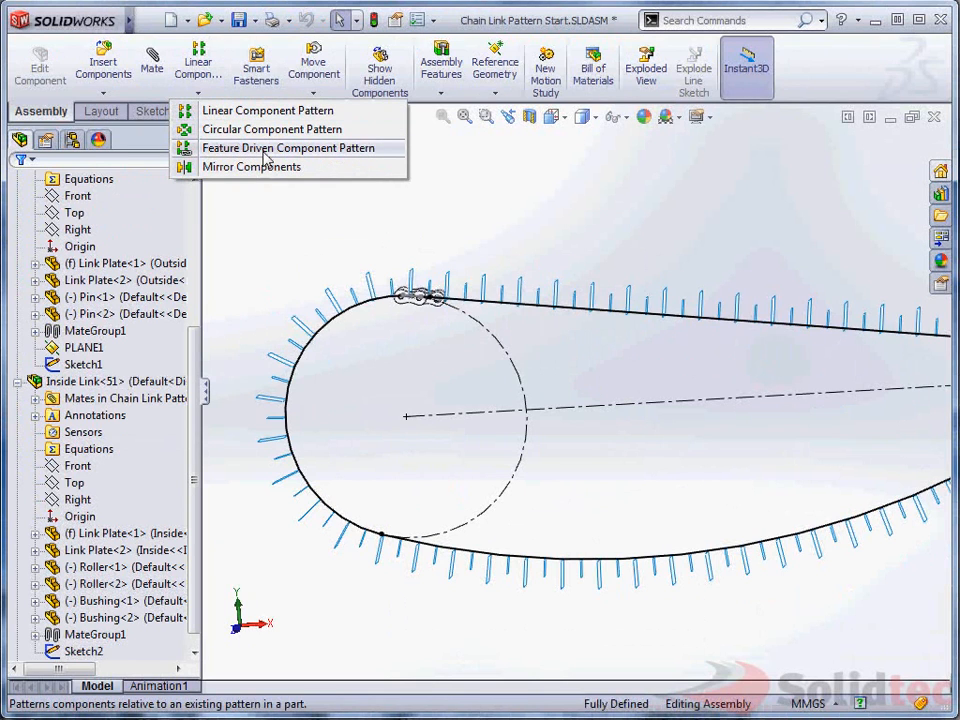
{"action": "left_click", "coordinate": [296, 150]}
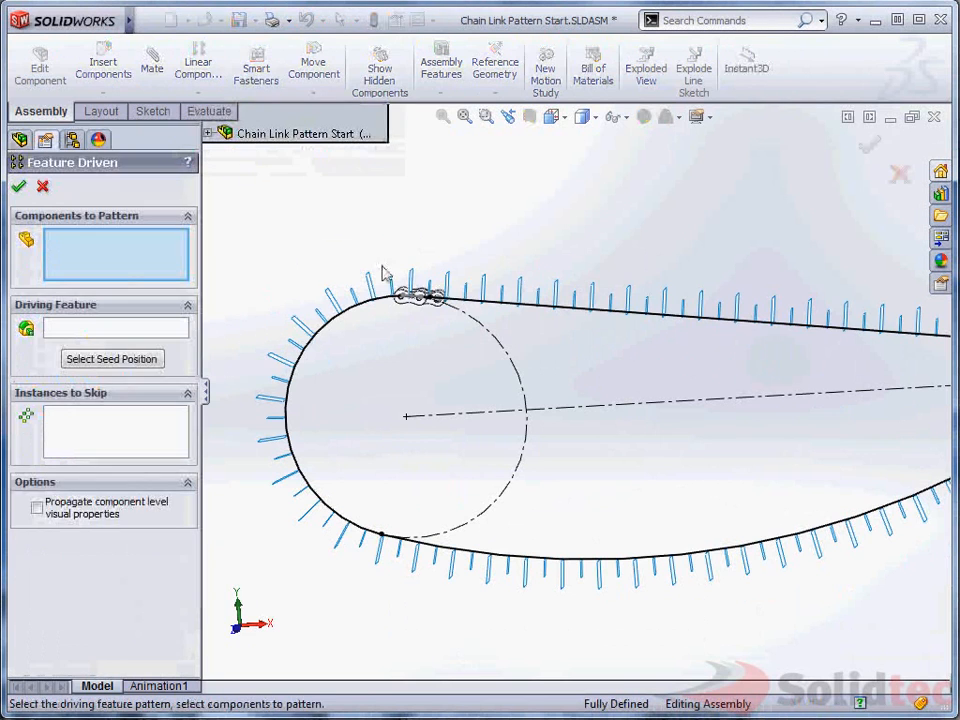
{"action": "scroll", "coordinate": [425, 308], "scroll_direction": "down", "scroll_amount": 5}
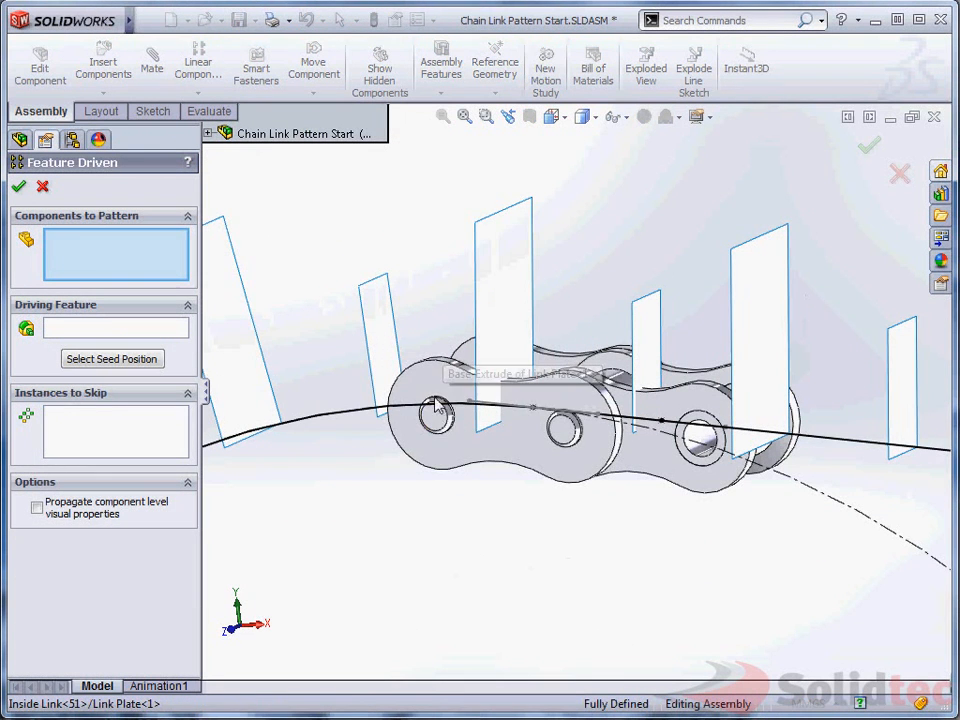
{"action": "left_click", "coordinate": [444, 450]}
{"action": "right_click", "coordinate": [115, 248]}
{"action": "left_click", "coordinate": [150, 245]}
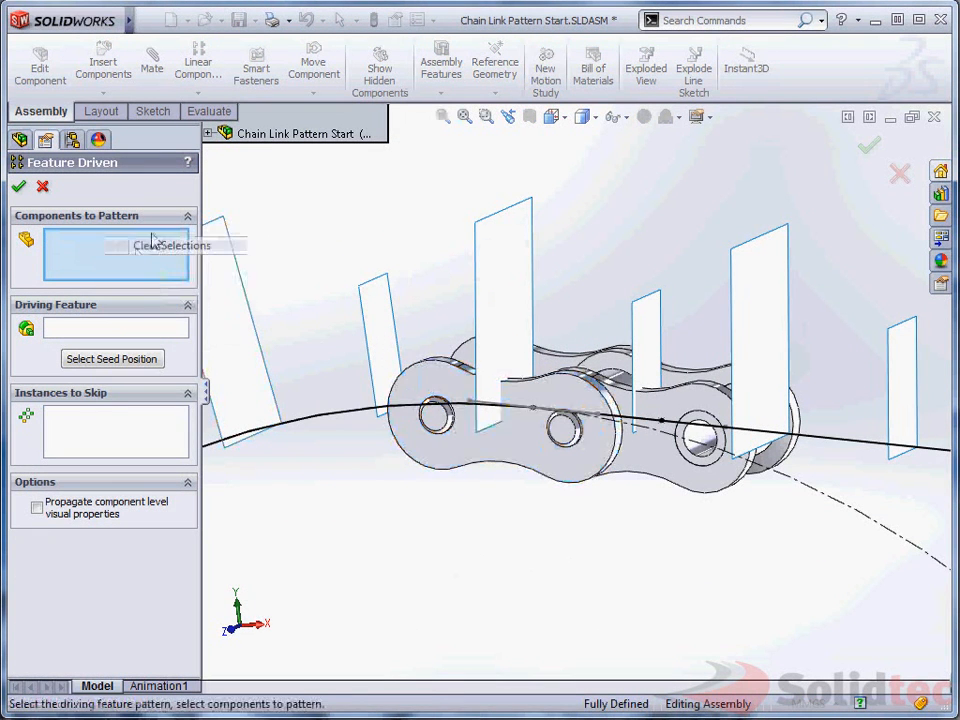
- Pattern the Outside Link component along the belt path, driven by CrvPattern1 of the Belt Driving Feature part
{"action": "left_click", "coordinate": [207, 133]}
{"action": "left_click", "coordinate": [289, 285]}
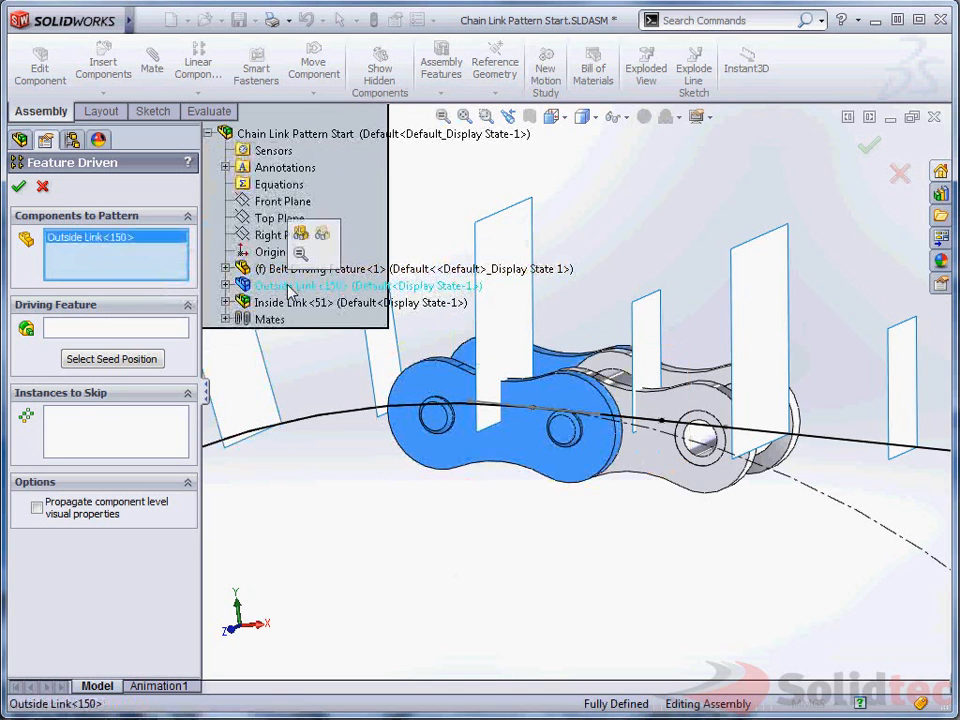
{"action": "left_click", "coordinate": [89, 333]}
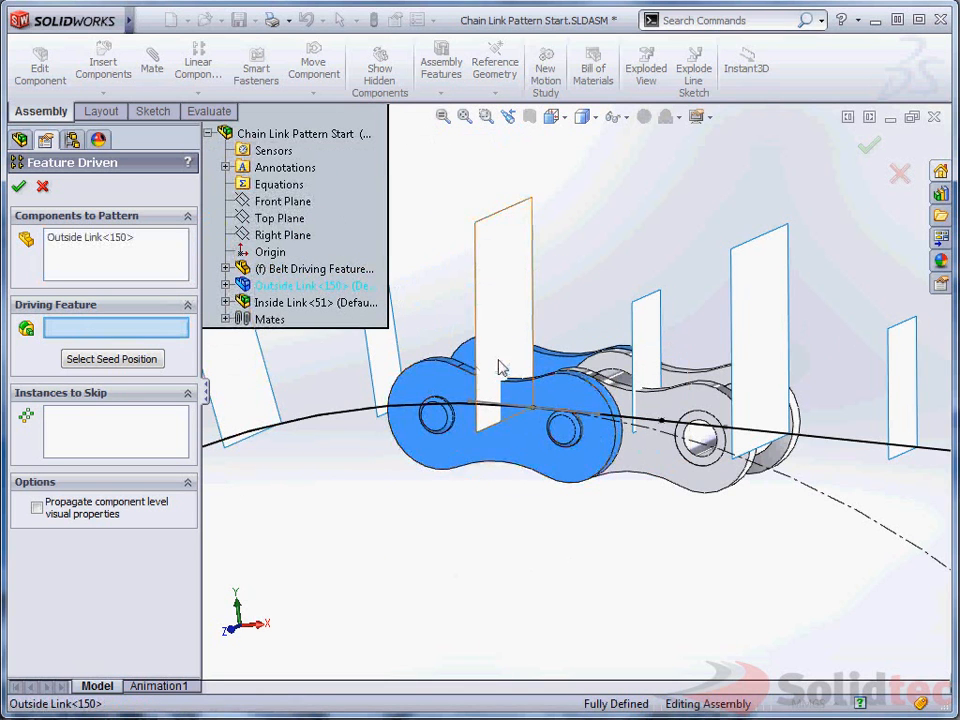
{"action": "scroll", "coordinate": [453, 402], "scroll_direction": "up", "scroll_amount": 3}
{"action": "left_click", "coordinate": [389, 396]}
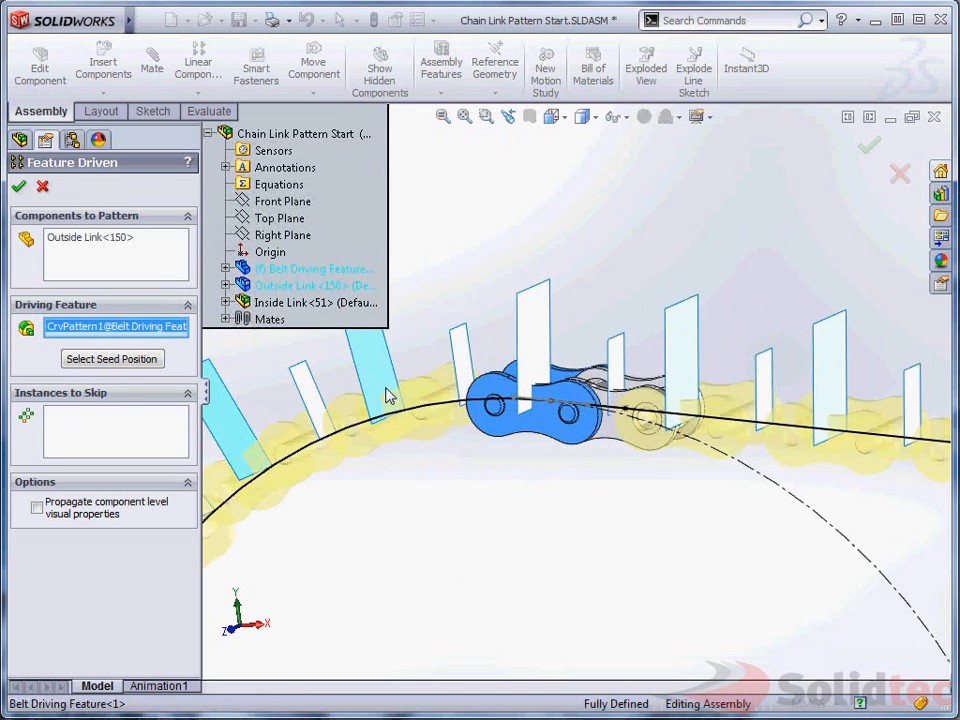
{"action": "scroll", "coordinate": [414, 439], "scroll_direction": "up", "scroll_amount": 3}
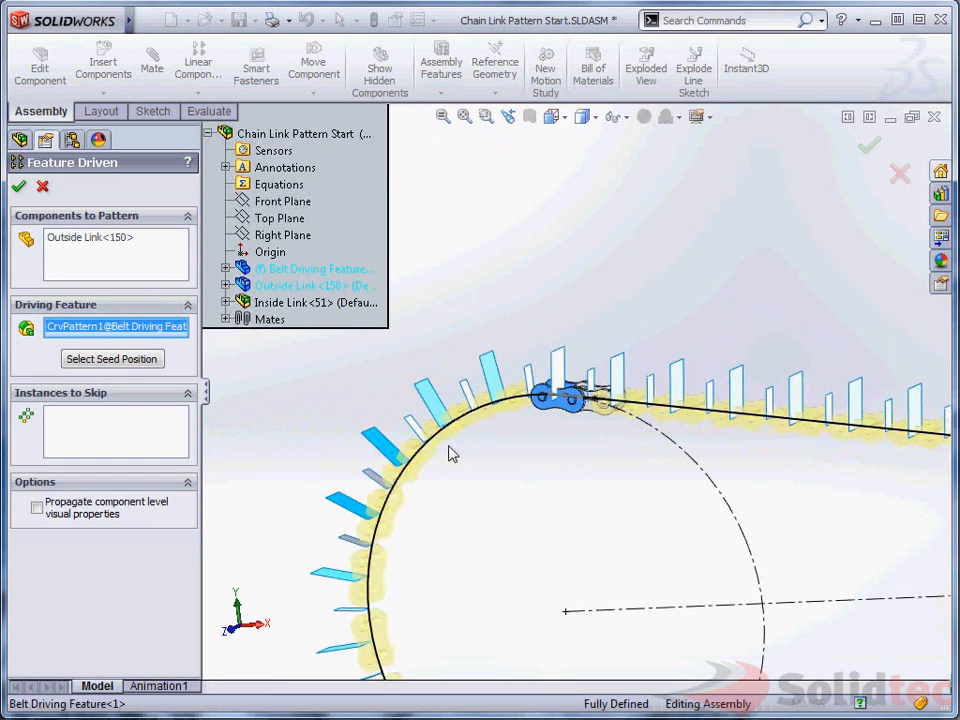
{"action": "left_click", "coordinate": [20, 190]}
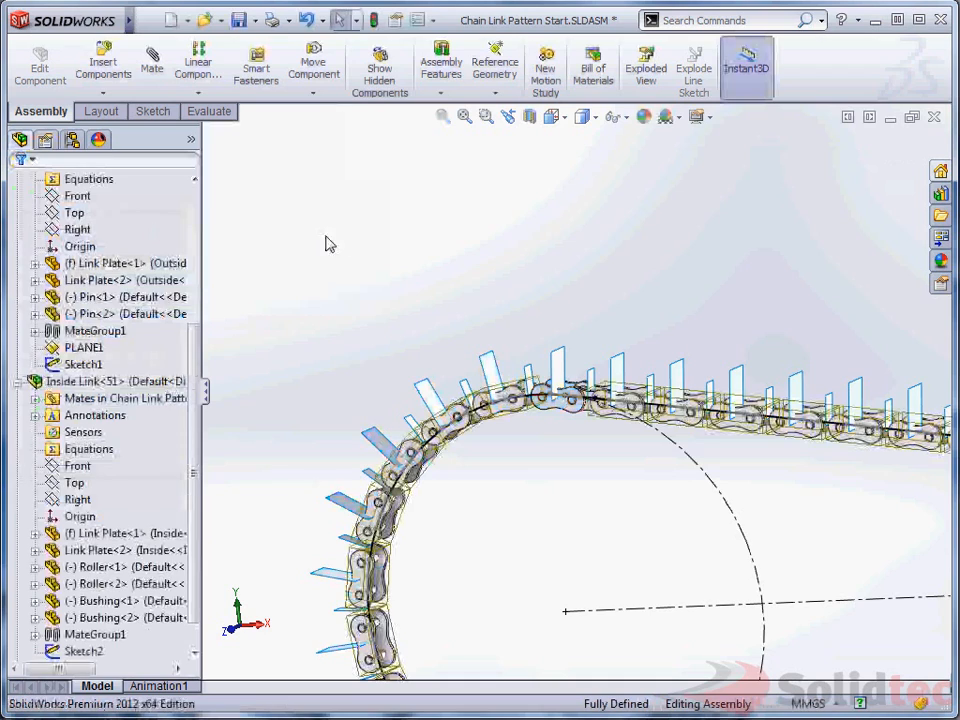
- Create a feature driven pattern of only the Inside Link component, driven by the Belt Driving Feature's curve pattern of smaller surfaces
{"action": "left_click", "coordinate": [198, 93]}
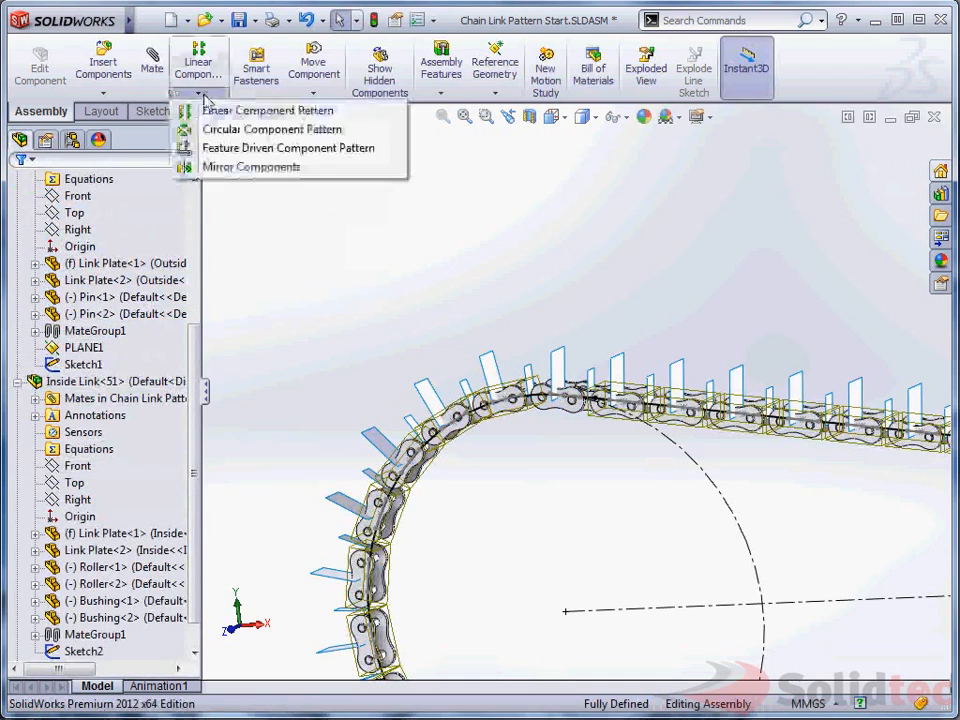
{"action": "left_click", "coordinate": [275, 146]}
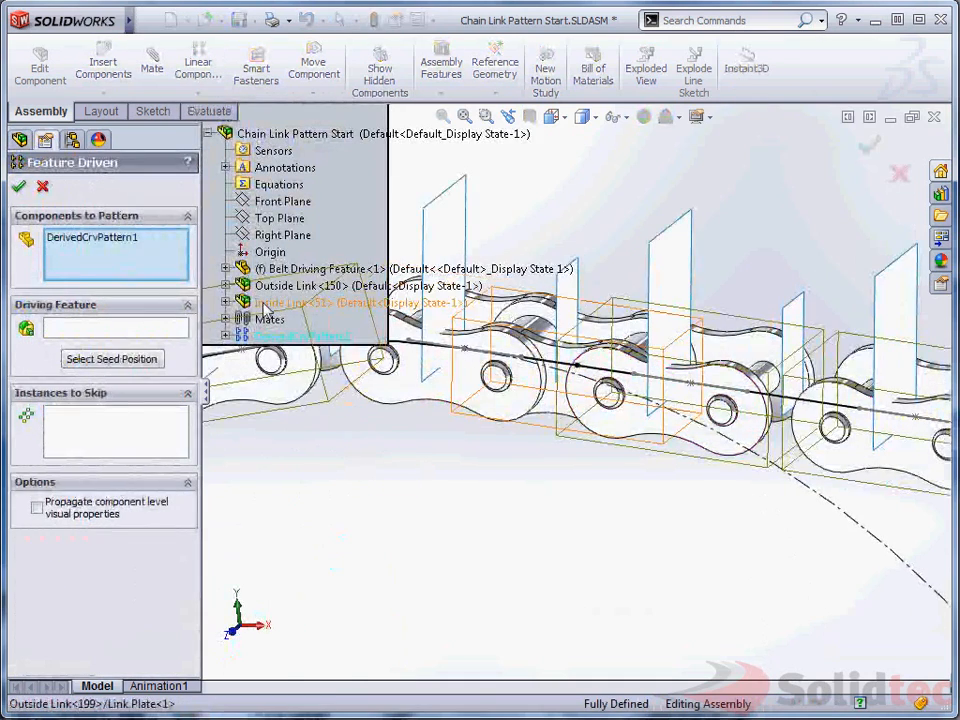
{"action": "left_click", "coordinate": [290, 302]}
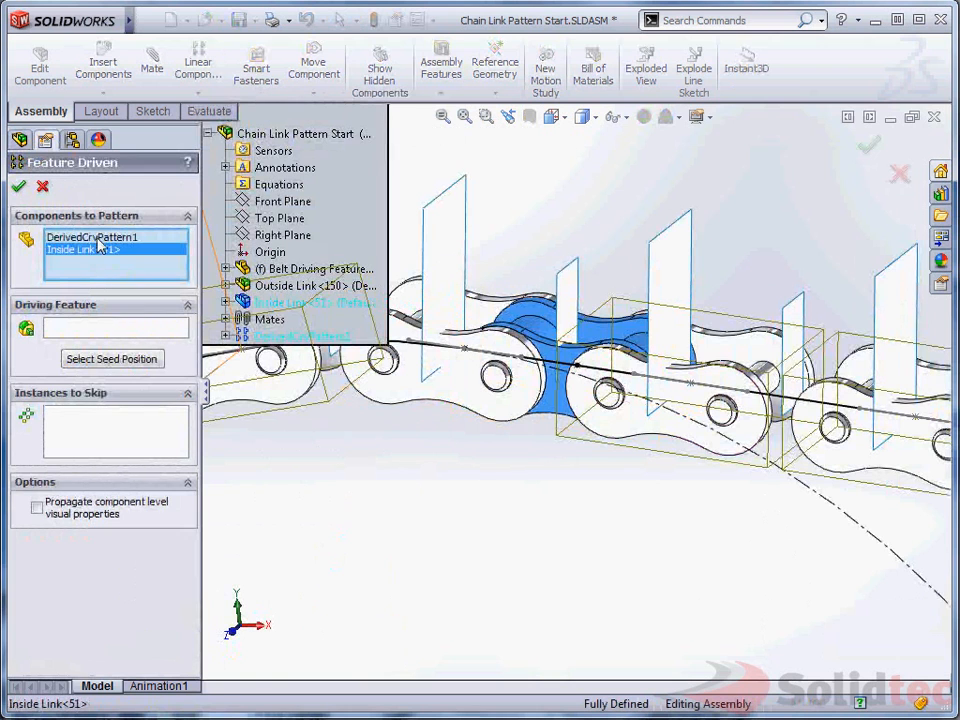
{"action": "right_click", "coordinate": [100, 238]}
{"action": "left_click", "coordinate": [146, 266]}
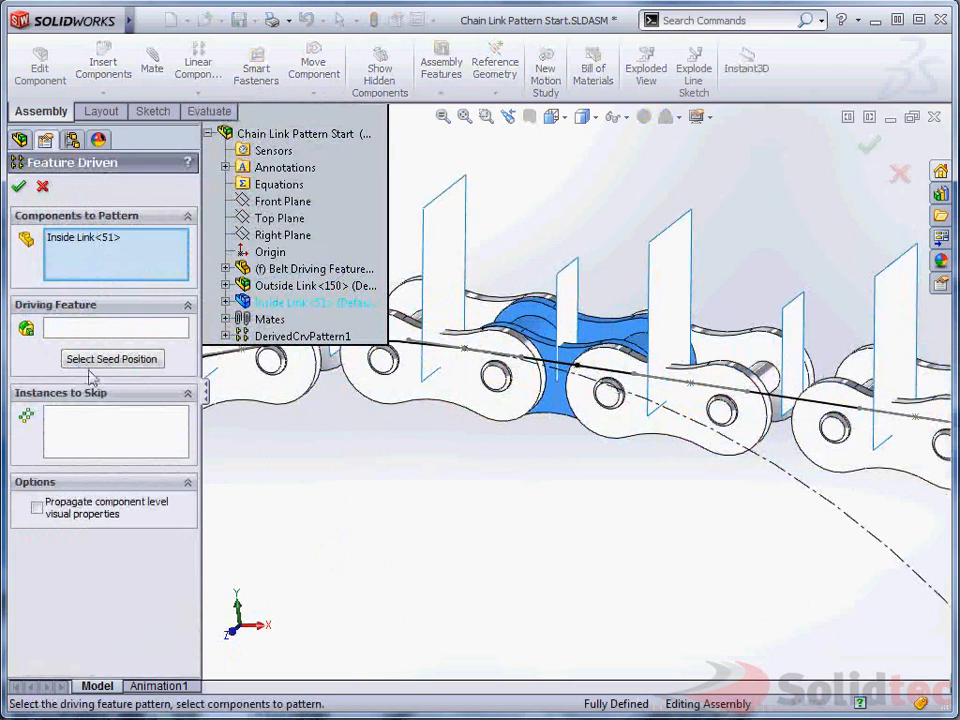
{"action": "left_click", "coordinate": [112, 330]}
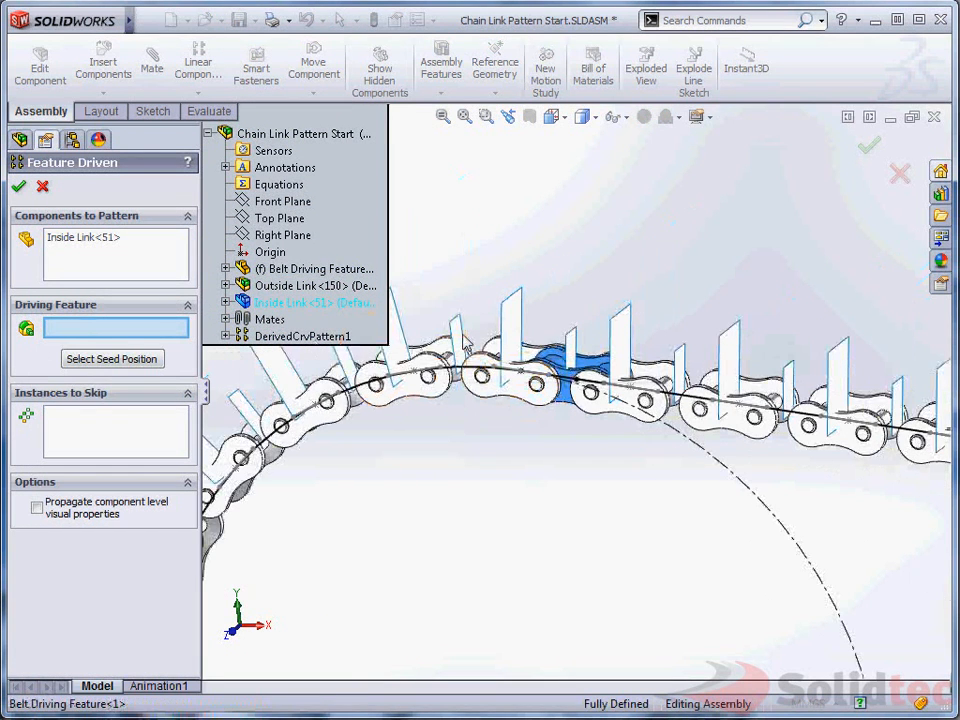
{"action": "left_click", "coordinate": [463, 343]}
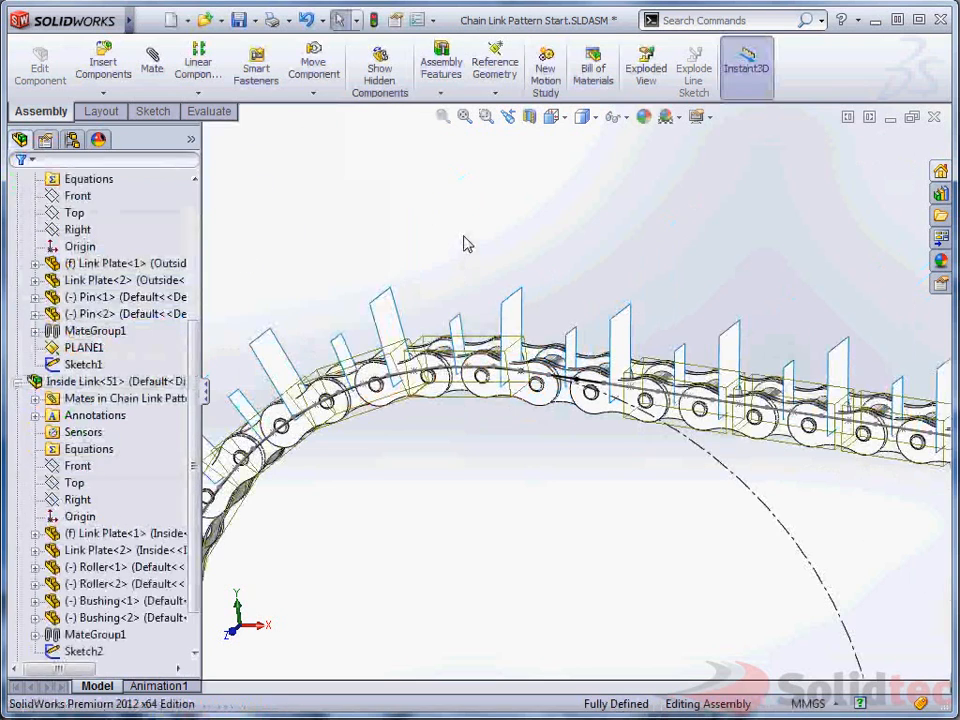
- Hide the Belt Driving Feature component's surface bodies and collapse the expanded components in the assembly tree
{"action": "left_click", "coordinate": [18, 382]}
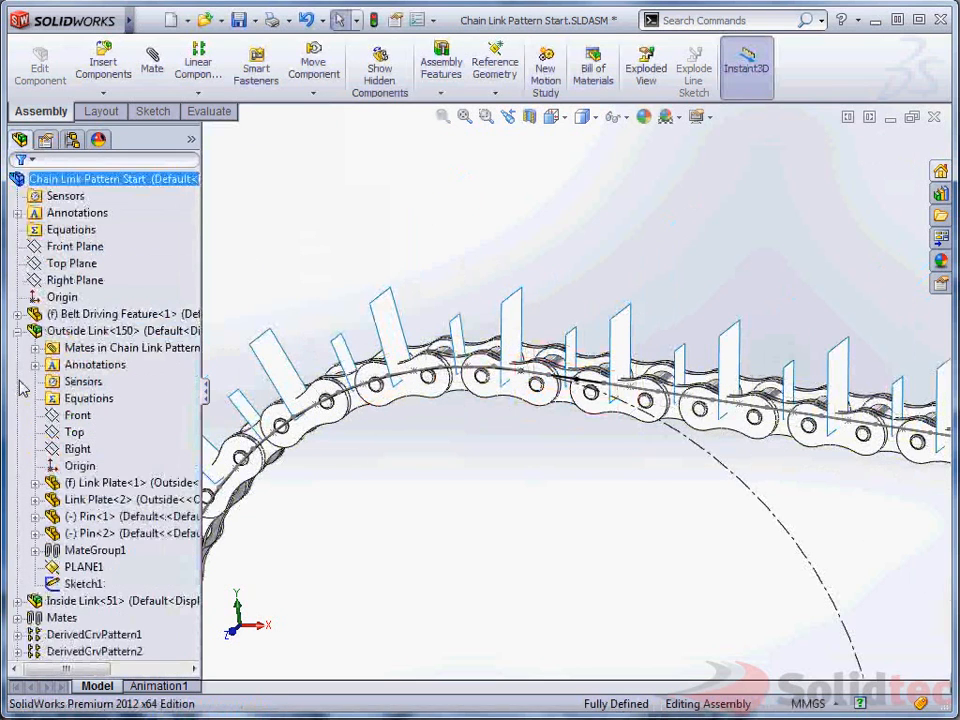
{"action": "left_click", "coordinate": [18, 331]}
{"action": "right_click", "coordinate": [31, 314]}
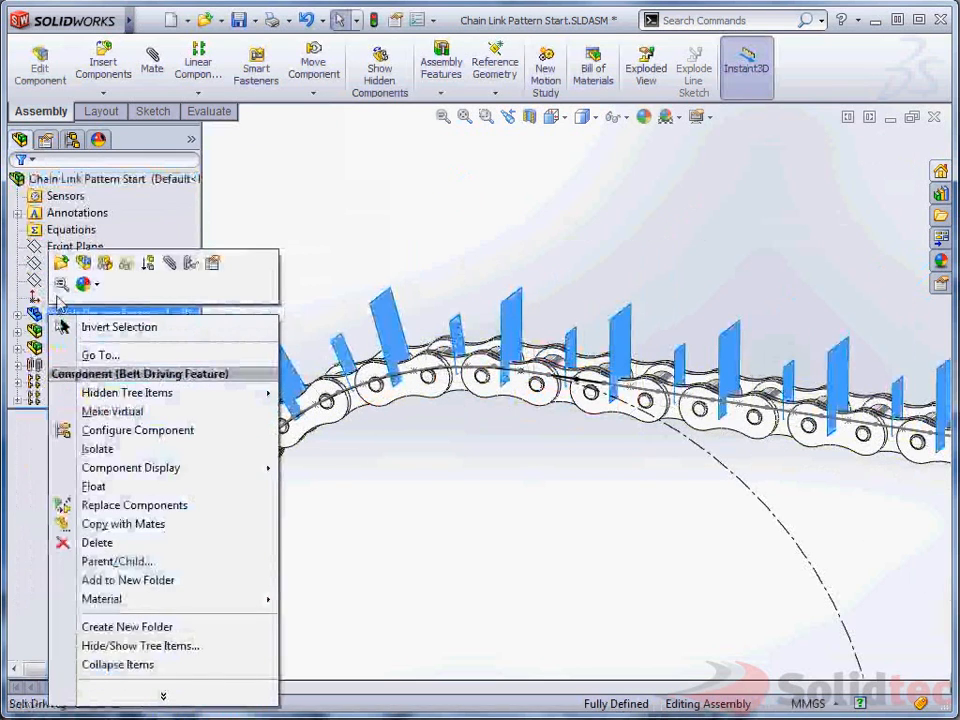
{"action": "left_click", "coordinate": [17, 314]}
{"action": "left_click", "coordinate": [112, 381]}
{"action": "right_click", "coordinate": [112, 381]}
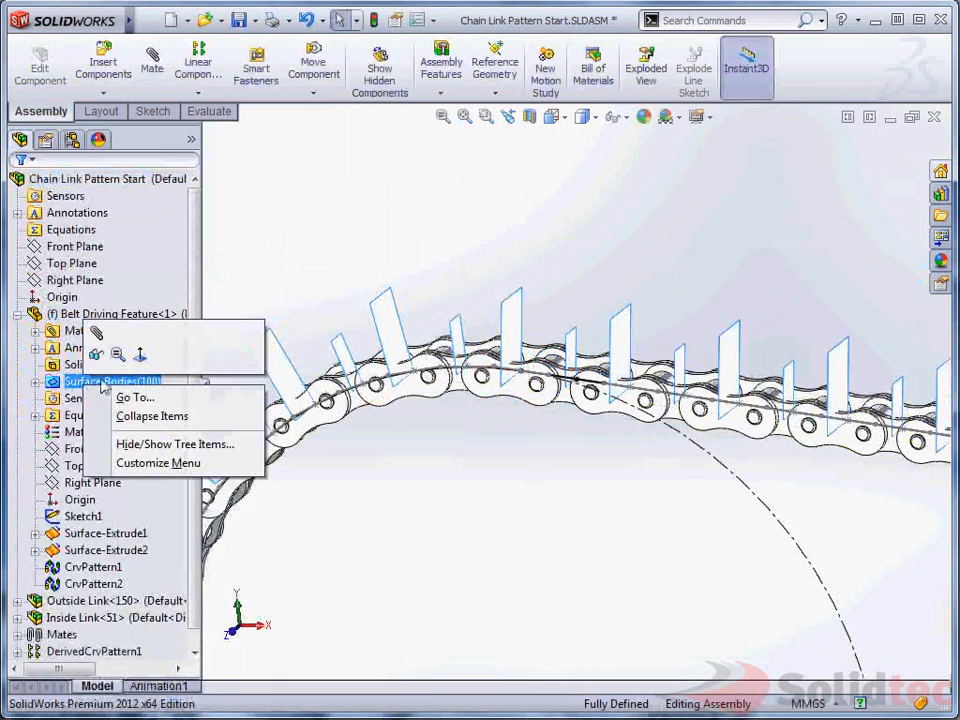
{"action": "left_click", "coordinate": [98, 356]}
{"action": "left_click", "coordinate": [17, 314]}
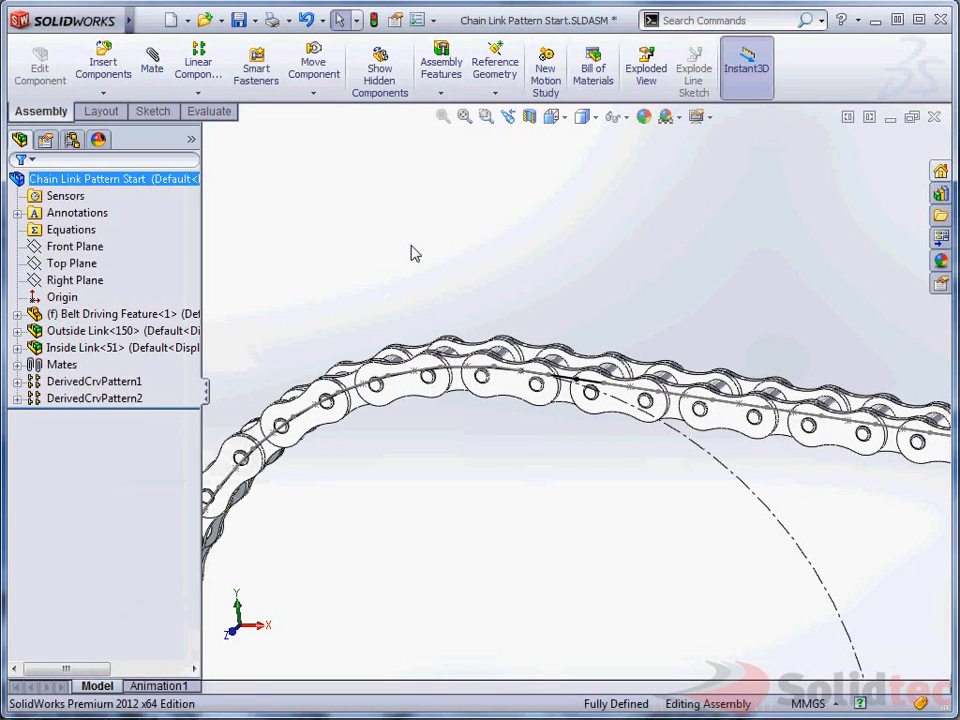
- Turn off sketch visibility in the assembly and inspect the whole chain loop
{"action": "left_click", "coordinate": [617, 116]}
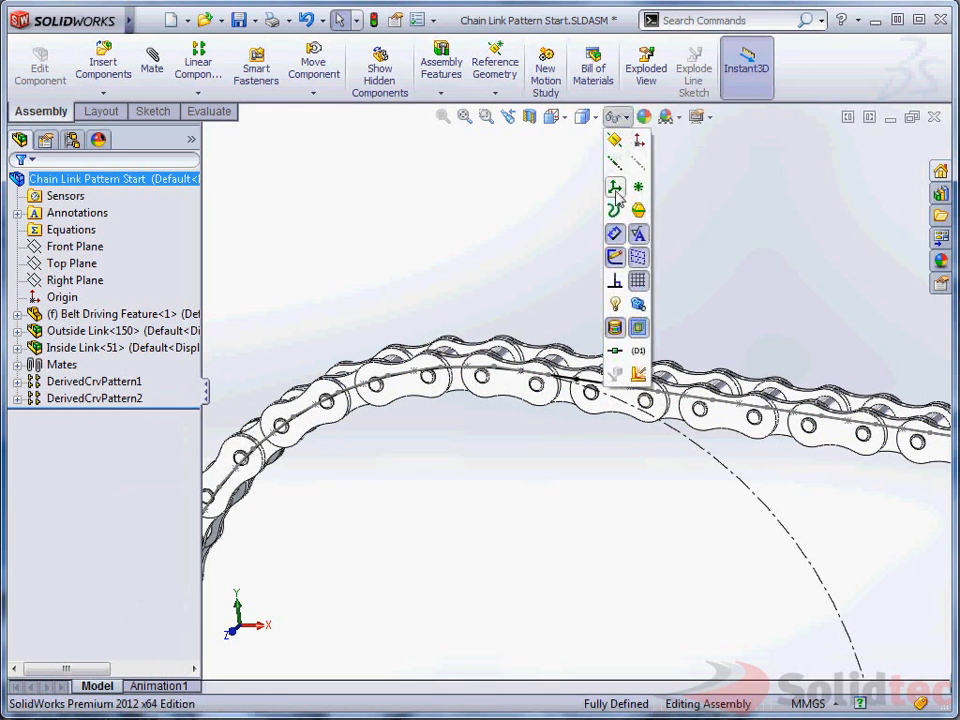
{"action": "left_click", "coordinate": [617, 258]}
{"action": "scroll", "coordinate": [531, 236], "scroll_direction": "down", "scroll_amount": 5}
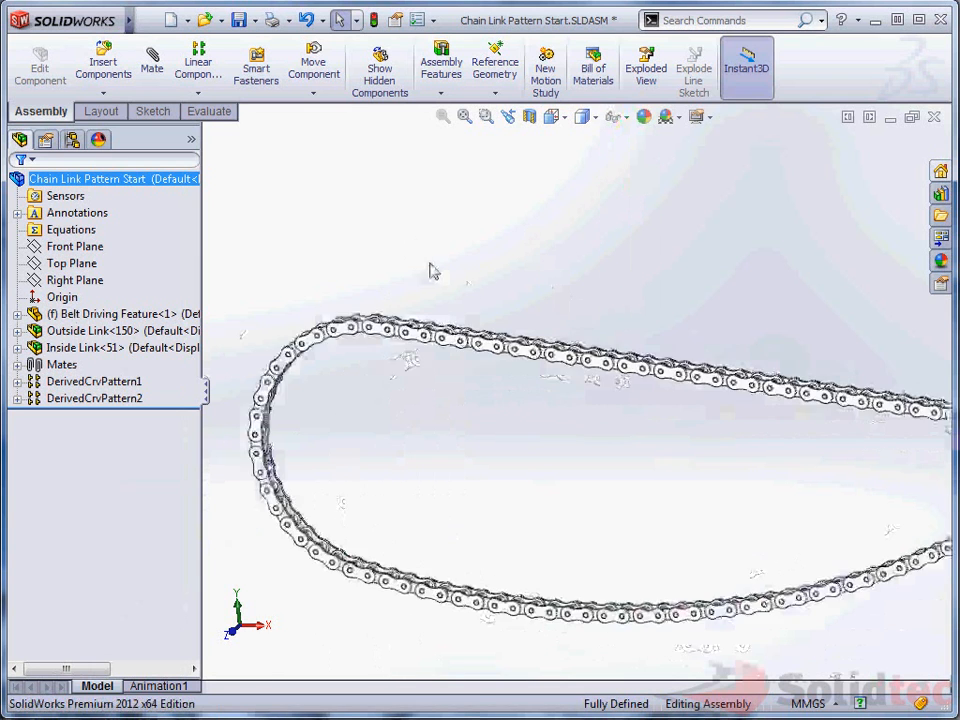
{"action": "scroll", "coordinate": [455, 289], "scroll_direction": "up", "scroll_amount": 2}
{"action": "mouse_move", "coordinate": [541, 318]}
{"action": "middle_mouse_down"}
{"action": "mouse_move", "coordinate": [582, 270]}
{"action": "mouse_move", "coordinate": [559, 299]}
{"action": "mouse_move", "coordinate": [537, 301]}
{"action": "middle_mouse_up"}
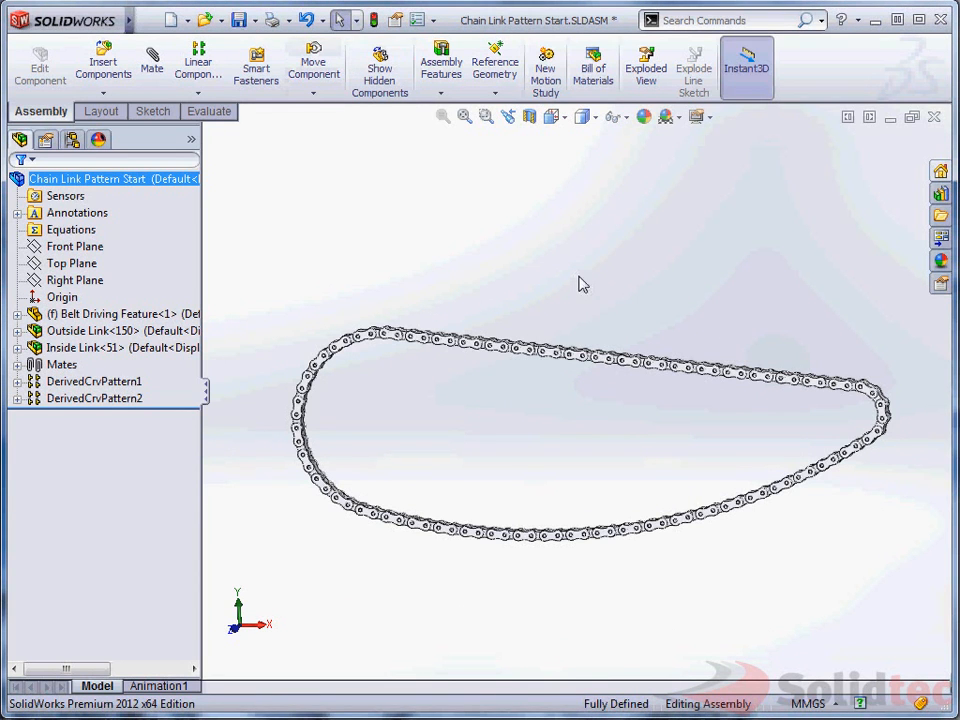
- Switch to the Belt Driving Feature part and set the large circle's diameter in Sketch1 to 320 mm
{"action": "key", "text": "ctrl+Tab"}
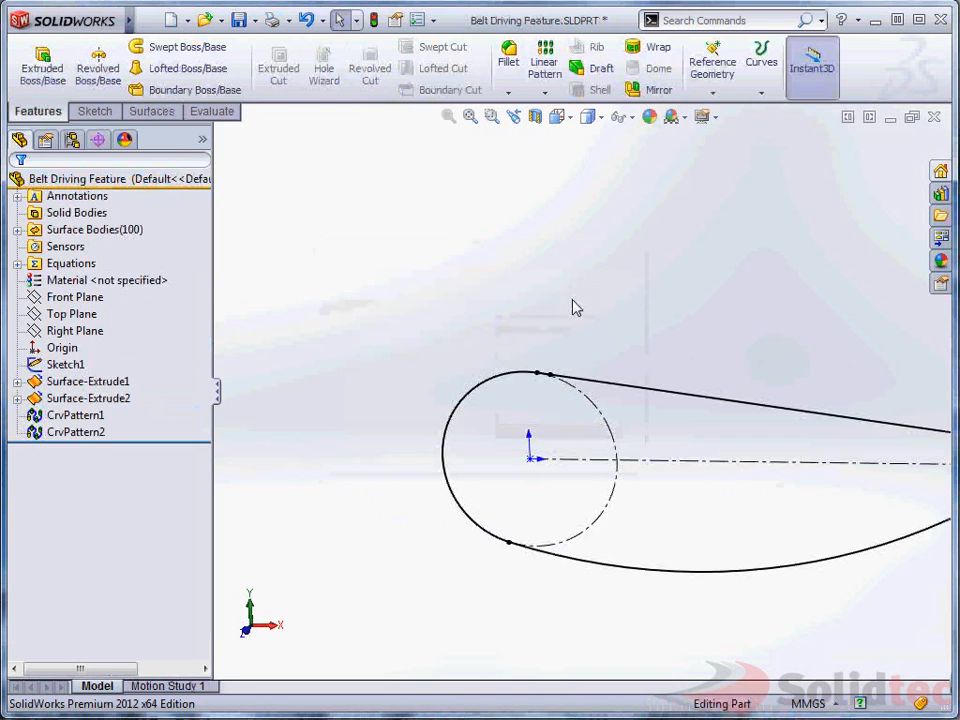
{"action": "left_click", "coordinate": [65, 364]}
{"action": "left_click", "coordinate": [79, 313]}
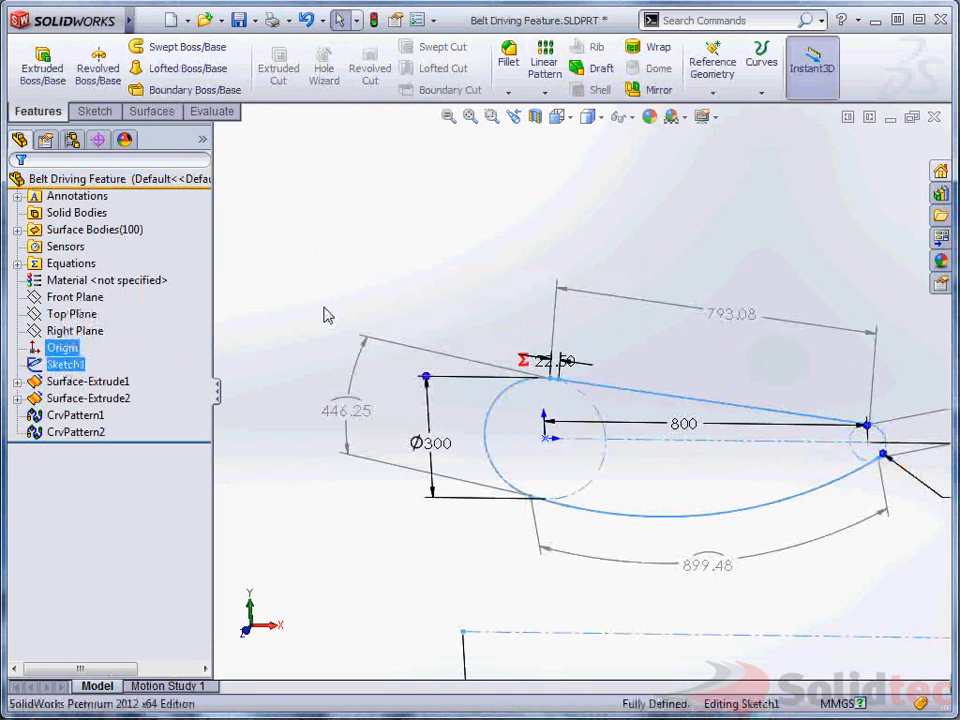
{"action": "scroll", "coordinate": [683, 423], "scroll_direction": "up", "scroll_amount": 5}
{"action": "middle_click_drag", "start_coordinate": [684, 424], "coordinate": [704, 420]}
{"action": "scroll", "coordinate": [724, 430], "scroll_direction": "down", "scroll_amount": 5}
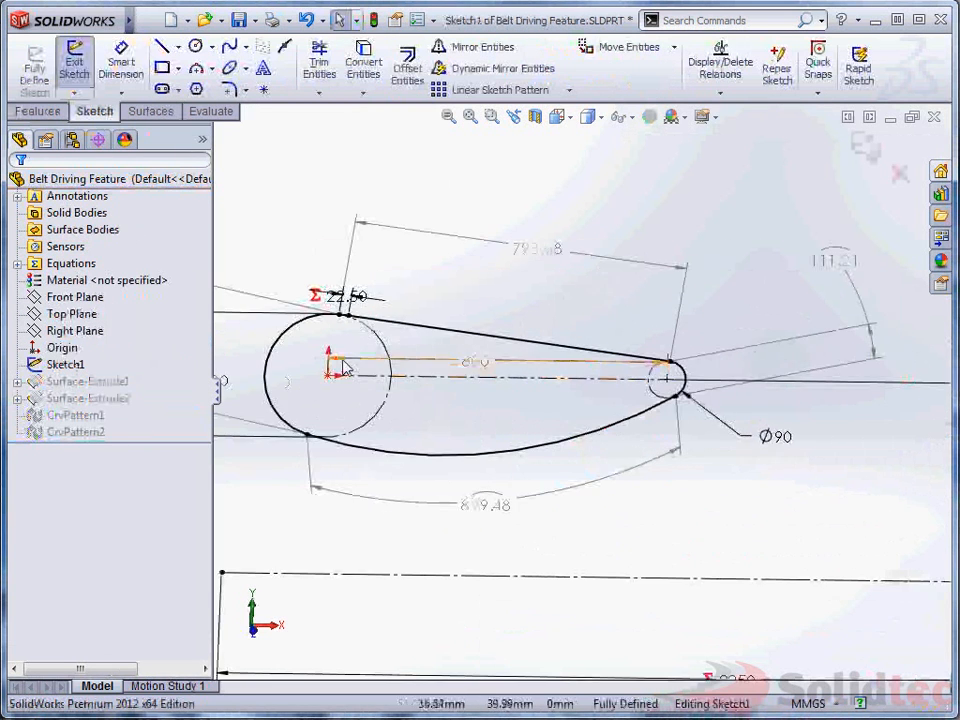
{"action": "scroll", "coordinate": [343, 368], "scroll_direction": "up", "scroll_amount": 3}
{"action": "key", "text": "ctrl+8"}
{"action": "scroll", "coordinate": [379, 320], "scroll_direction": "down", "scroll_amount": 2}
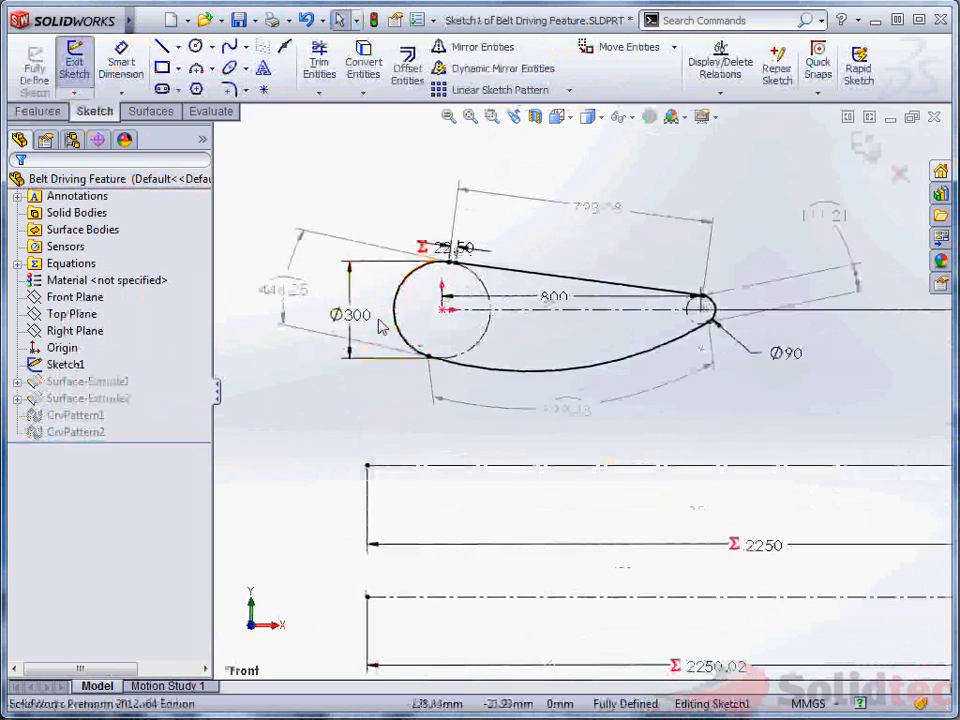
{"action": "double_click", "coordinate": [378, 322]}
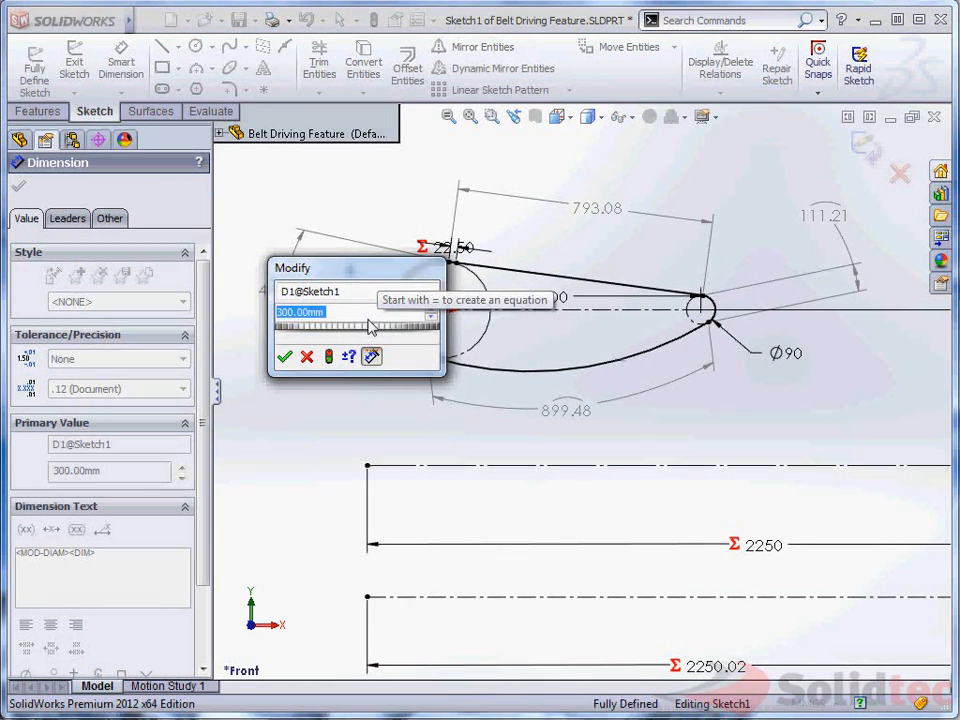
{"action": "type", "text": "320"}
{"action": "key", "text": "Return"}
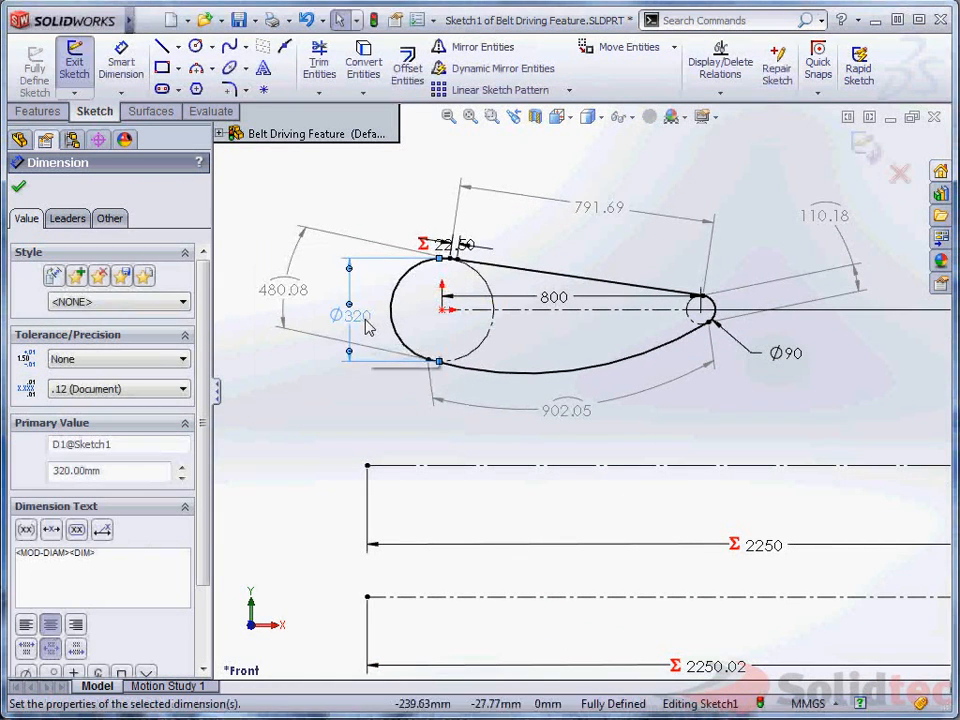
- Rebuild the part to update the equation-driven lengths and reopen Sketch1 for editing
{"action": "key", "text": "z"}
{"action": "key", "text": "z"}
{"action": "middle_click_drag", "start_coordinate": [693, 460], "coordinate": [625, 474], "text": "ctrl"}
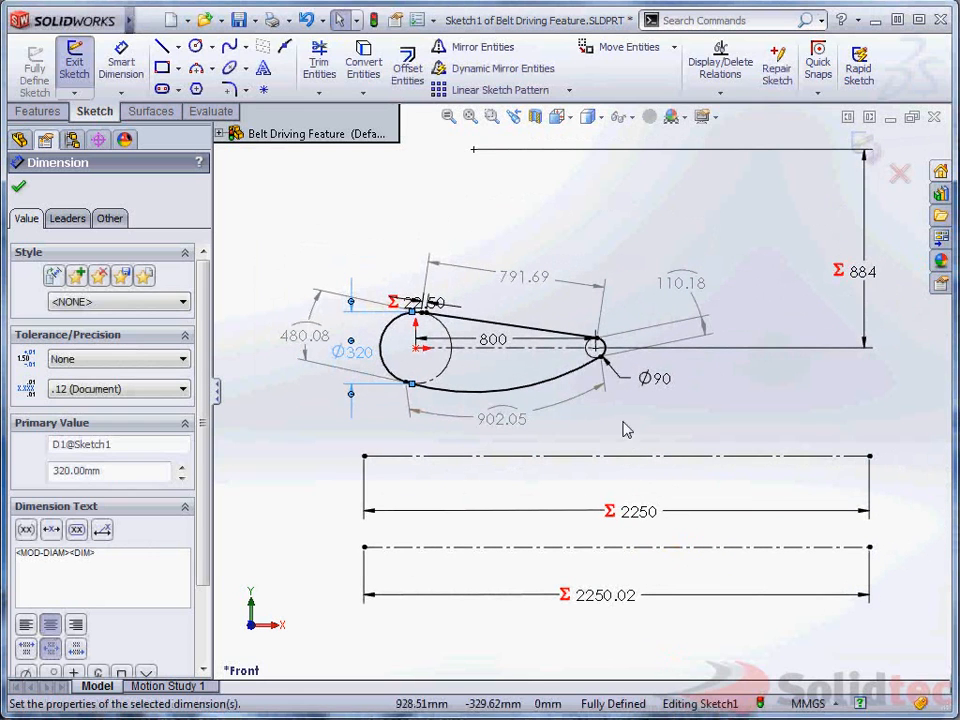
{"action": "left_click", "coordinate": [374, 20]}
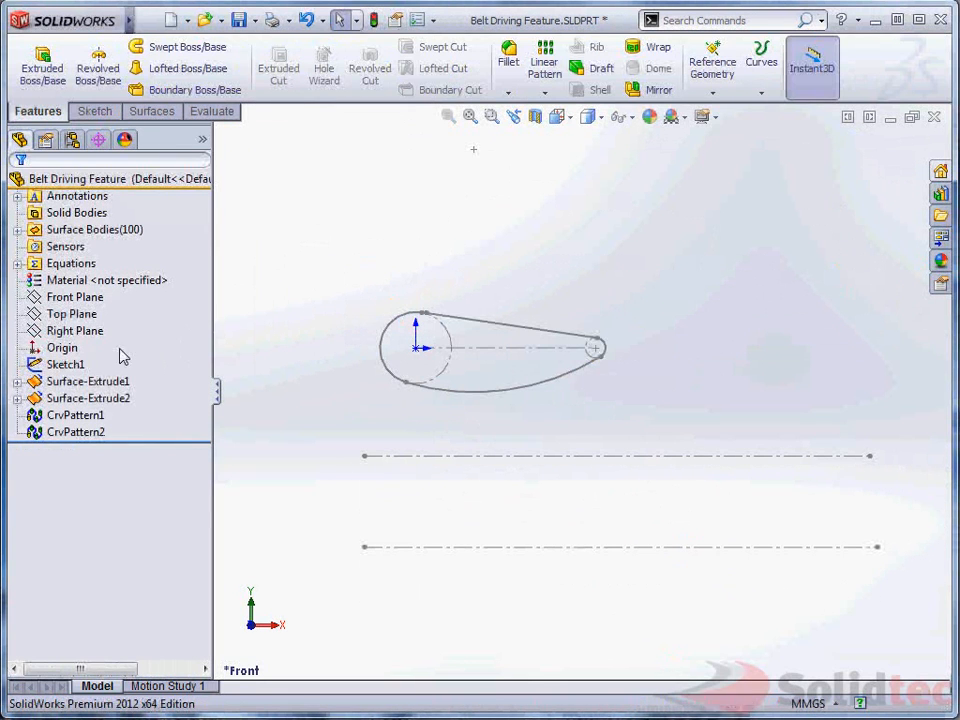
{"action": "left_click", "coordinate": [65, 364]}
{"action": "right_click", "coordinate": [62, 364]}
{"action": "left_click", "coordinate": [72, 311]}
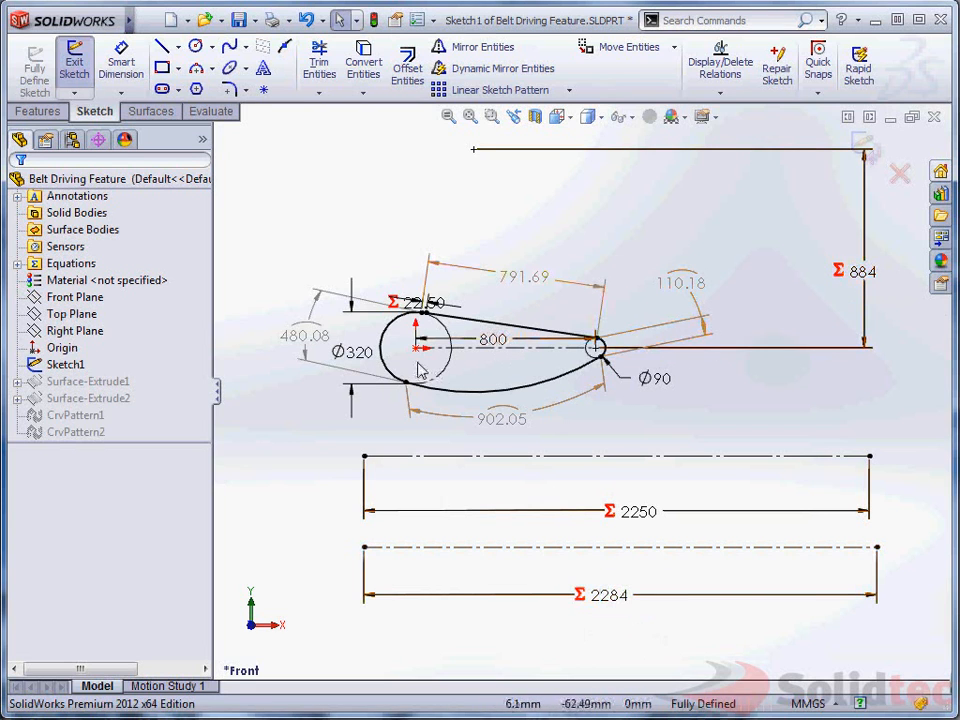
- Try centre distances of 798 mm and 760 mm between the large and small circles, accepting 760 mm
{"action": "scroll", "coordinate": [420, 370], "scroll_direction": "down", "scroll_amount": 2}
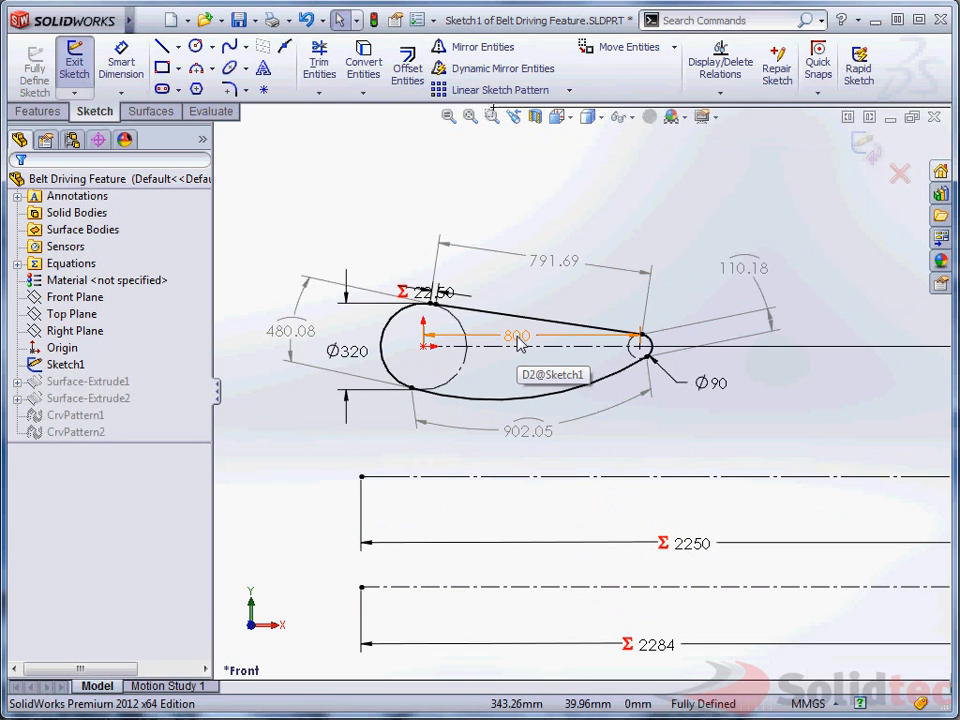
{"action": "double_click", "coordinate": [519, 343]}
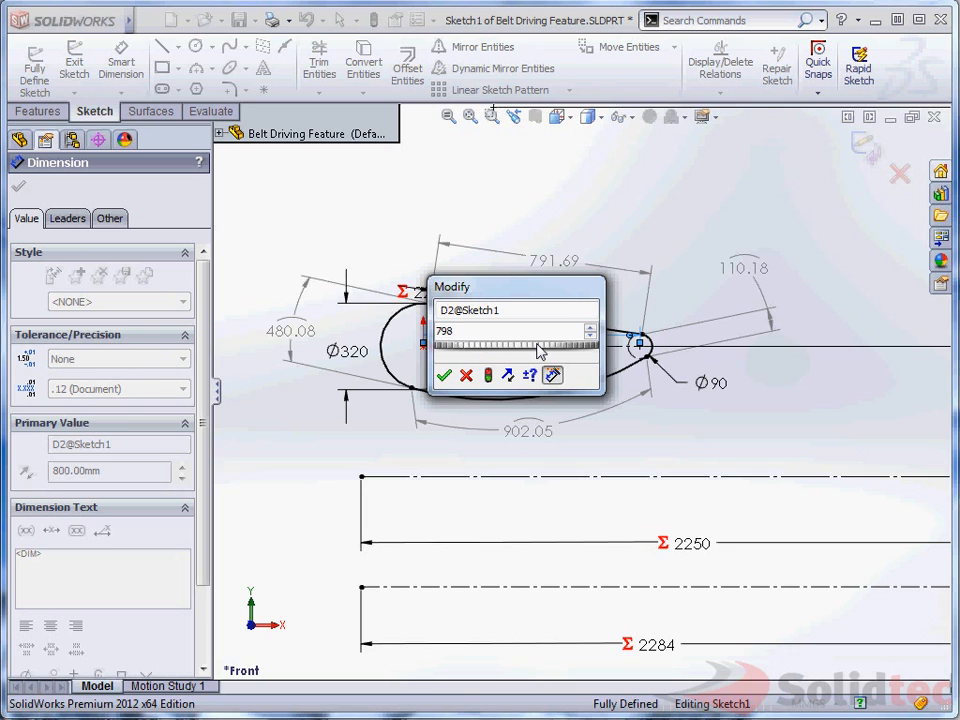
{"action": "left_click", "coordinate": [488, 376]}
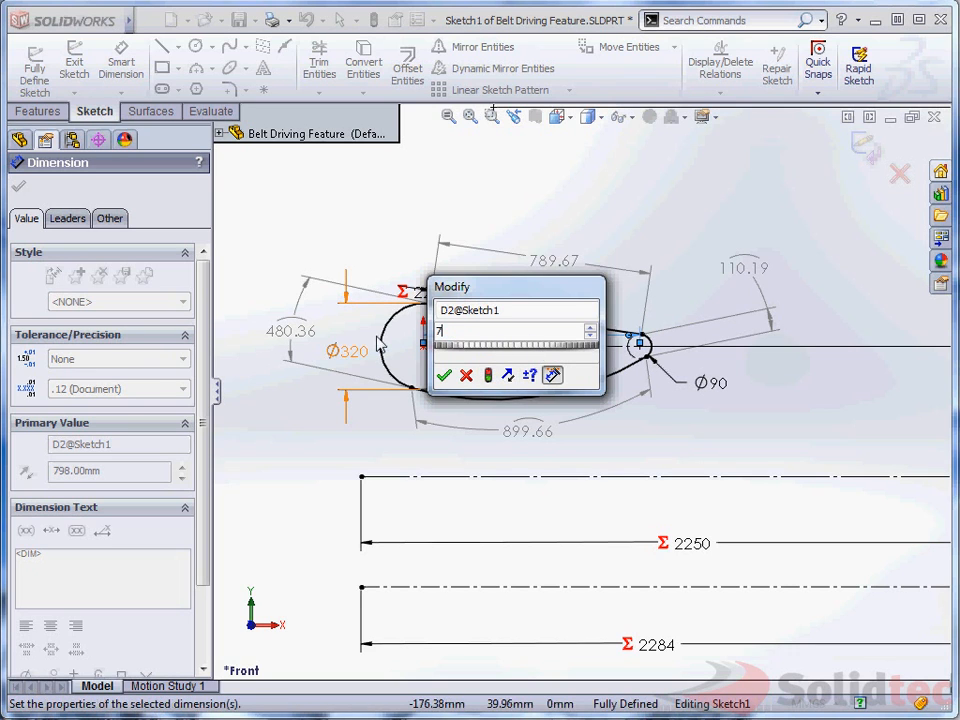
{"action": "left_click", "coordinate": [488, 376]}
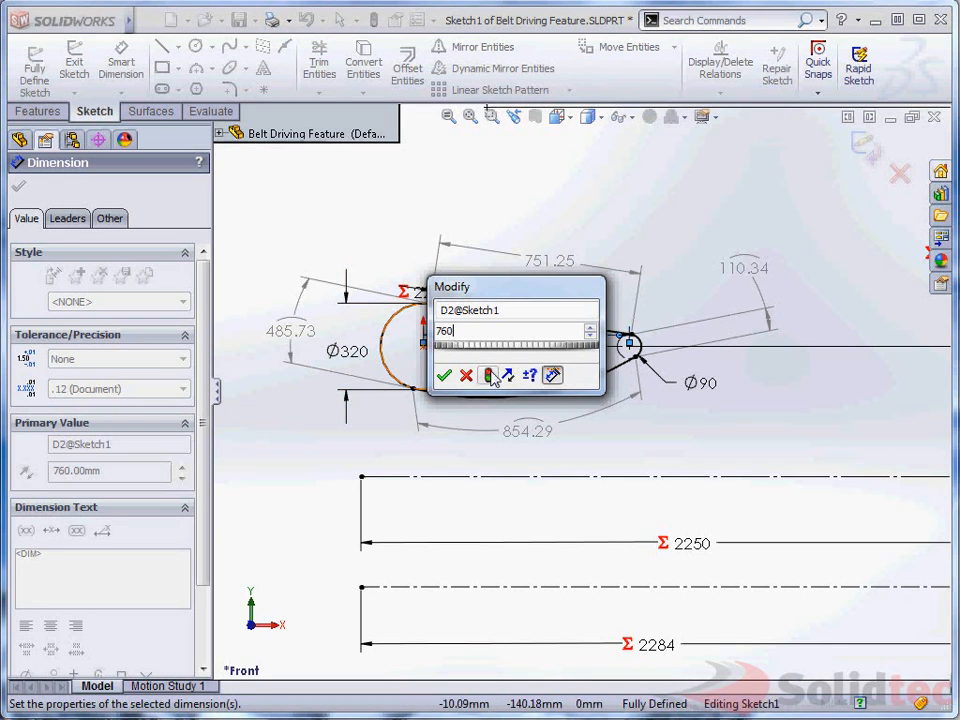
{"action": "left_click", "coordinate": [444, 375]}
{"action": "left_click", "coordinate": [617, 447]}
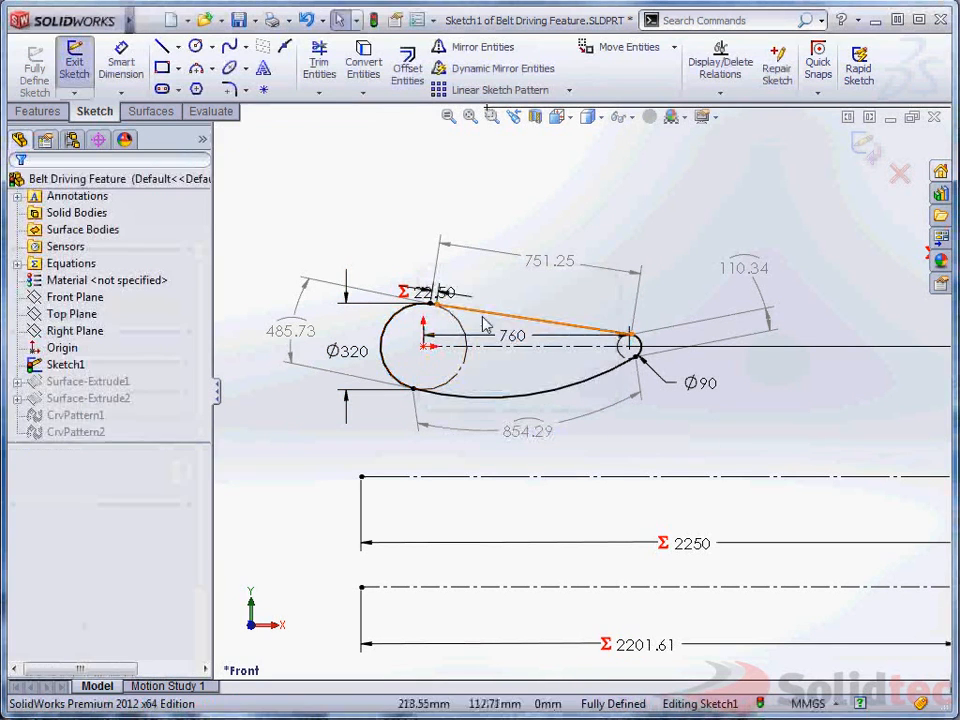
- Move the 22.50 mm dimension above the belt profile and set the centre distance between the two circles to 790 mm
{"action": "left_click_drag", "start_coordinate": [430, 291], "coordinate": [410, 259]}
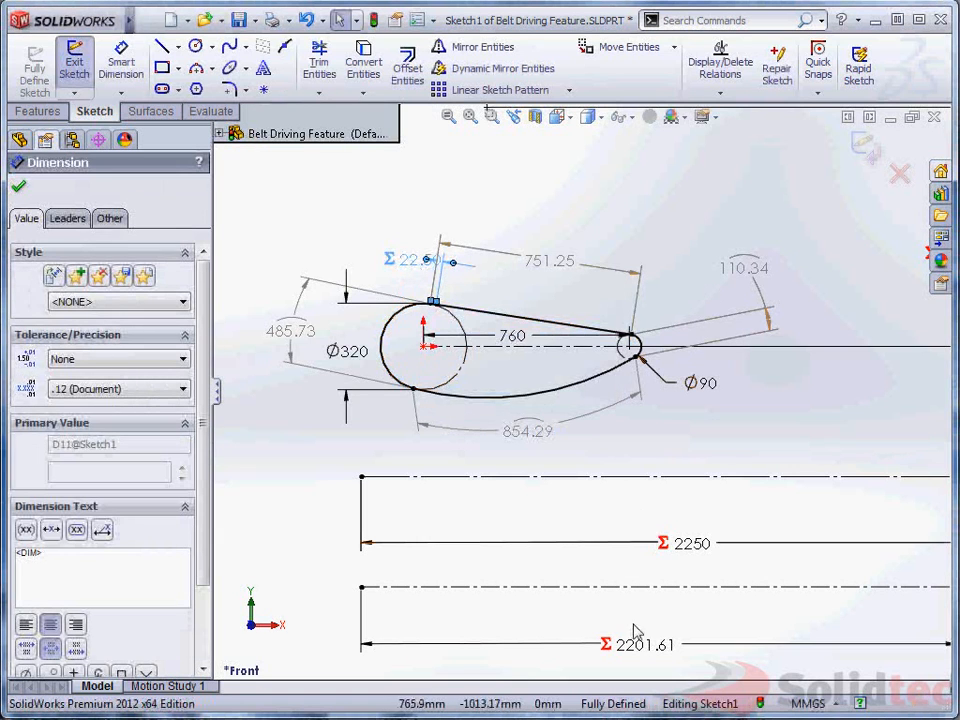
{"action": "double_click", "coordinate": [535, 338]}
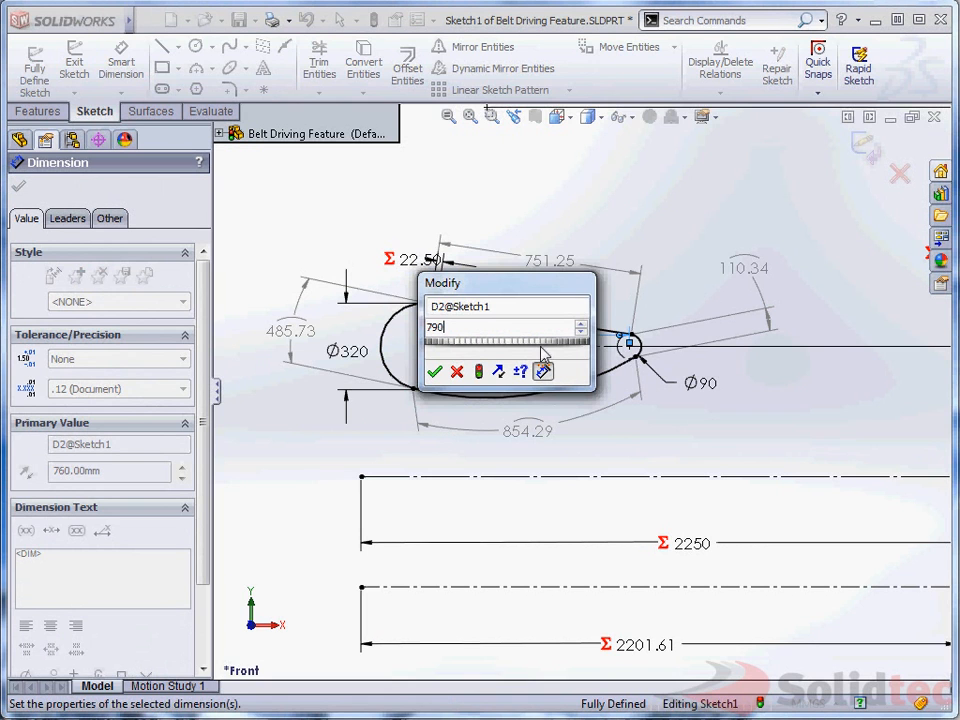
{"action": "type", "text": "790"}
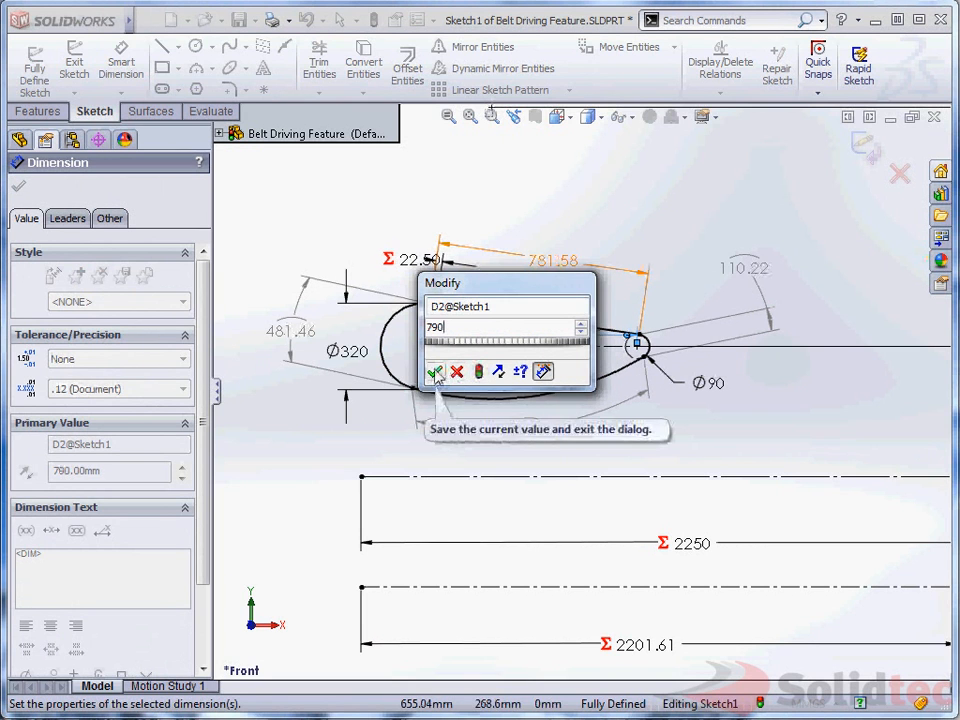
{"action": "left_click", "coordinate": [435, 371]}
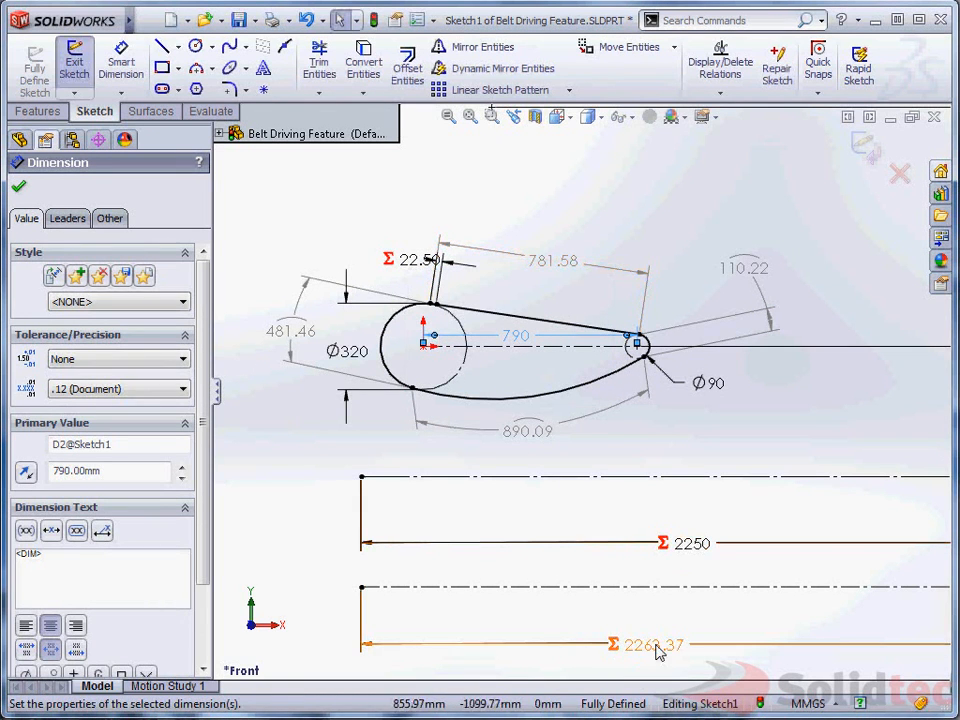
- Set the centre distance between the large and small circles to 785 mm and exit Sketch1
{"action": "double_click", "coordinate": [524, 341]}
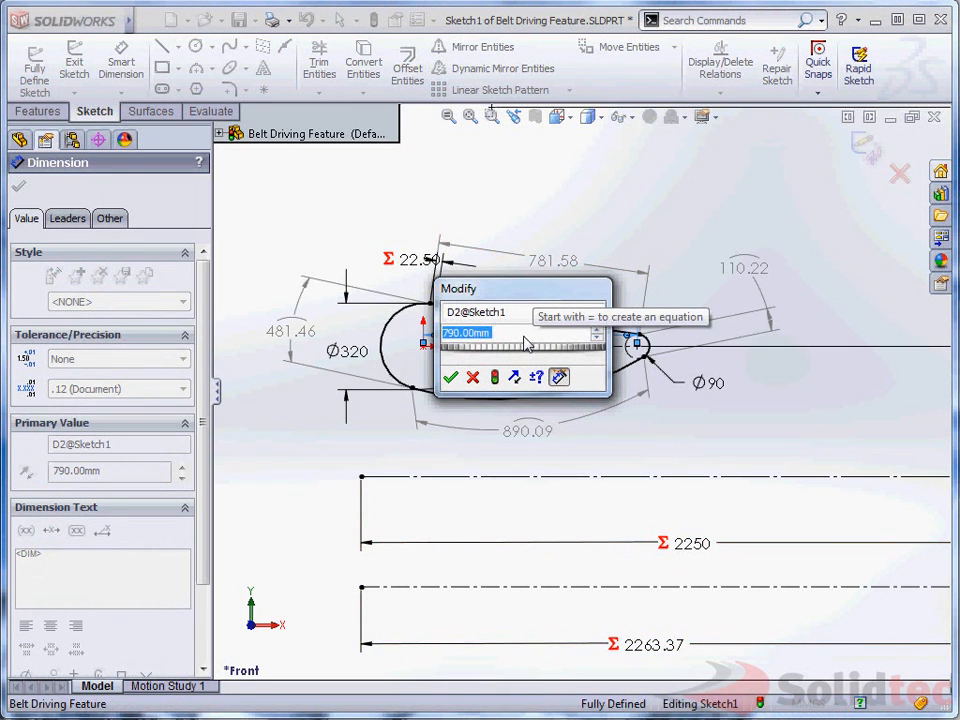
{"action": "type", "text": "785"}
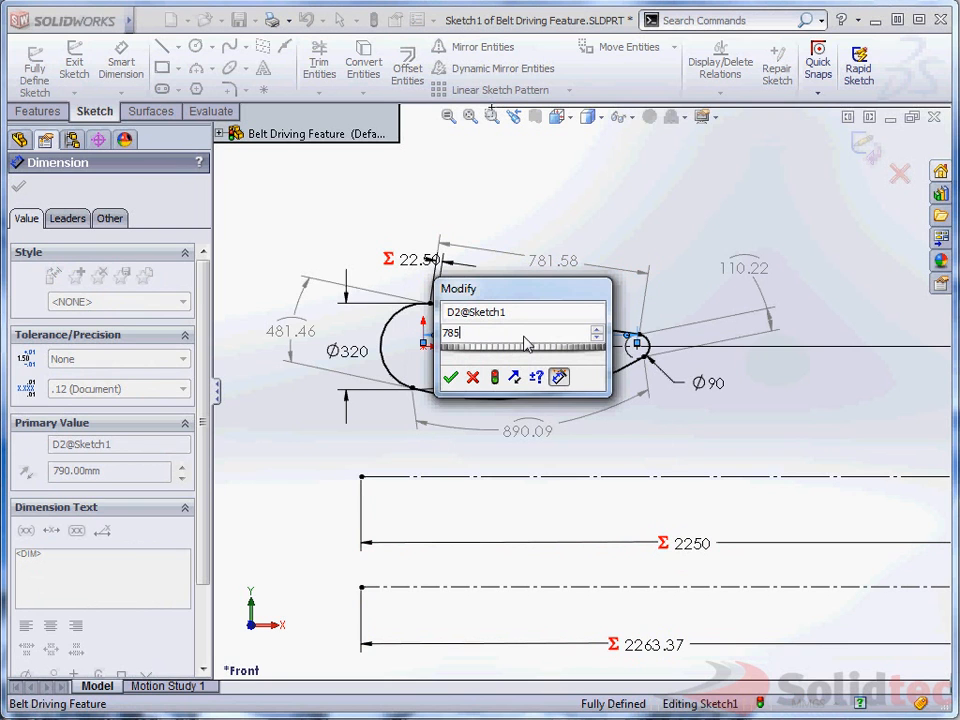
{"action": "left_click", "coordinate": [451, 379]}
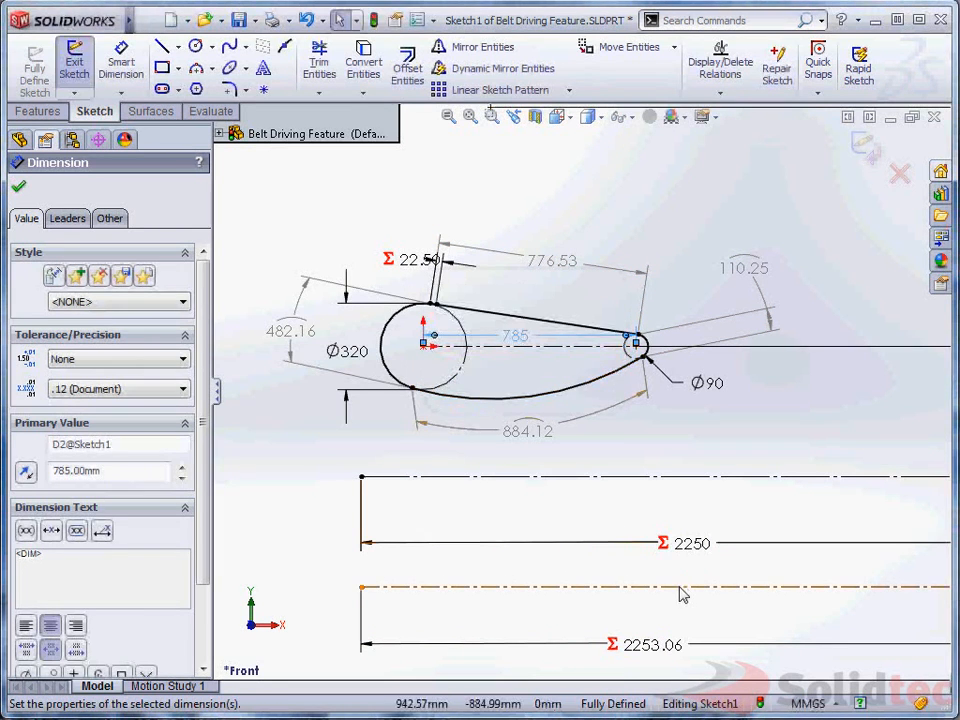
{"action": "left_click", "coordinate": [700, 457]}
{"action": "key", "text": "f"}
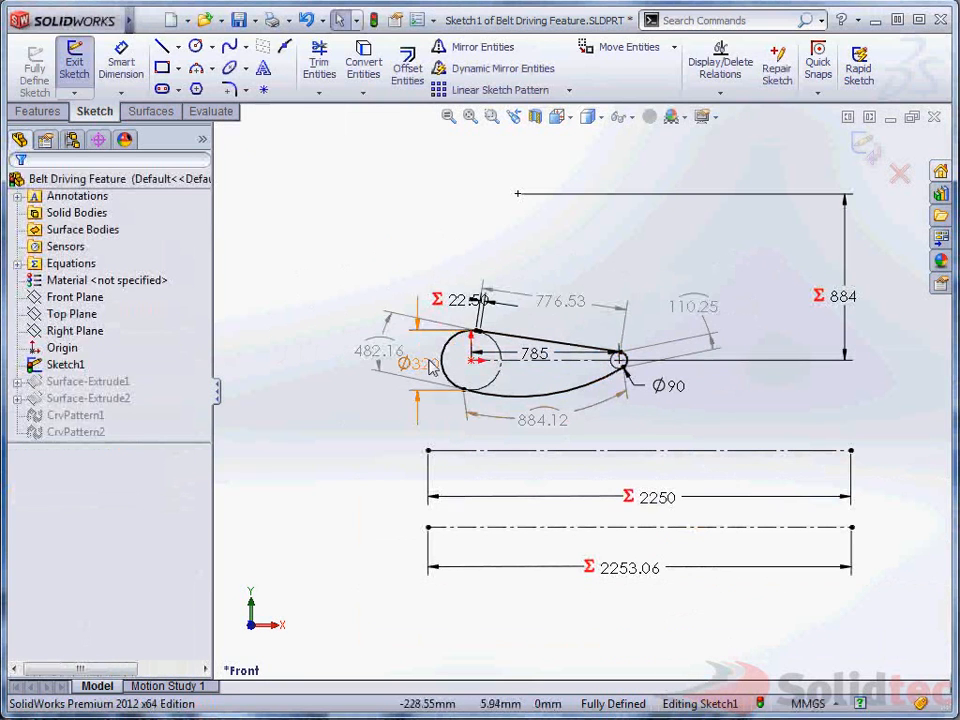
{"action": "left_click", "coordinate": [866, 146]}
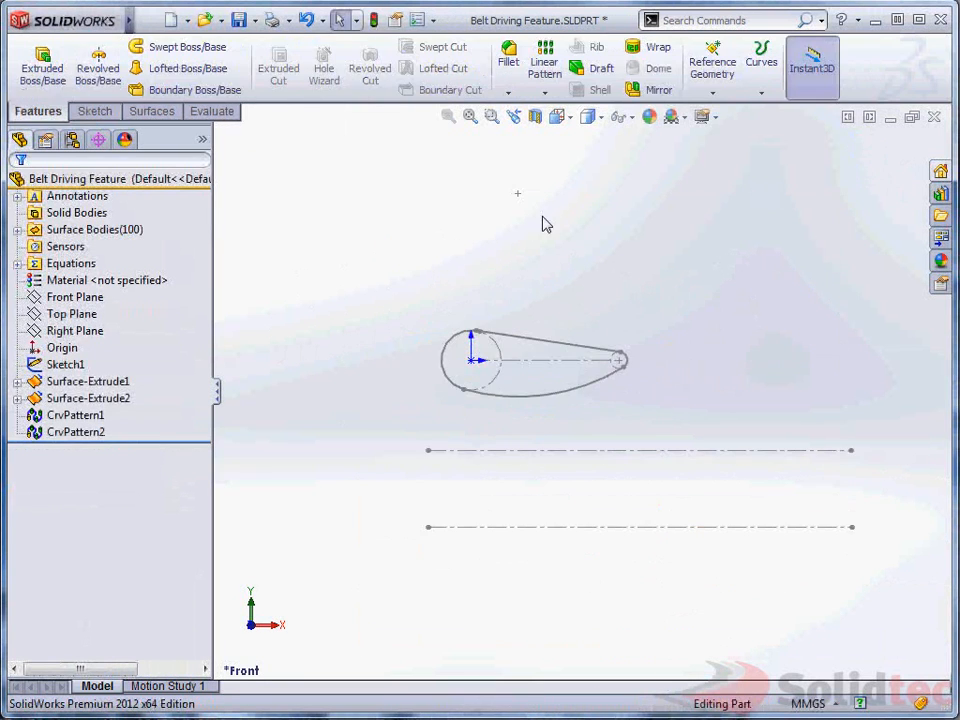
{"action": "scroll", "coordinate": [523, 372], "scroll_direction": "down", "scroll_amount": 3}
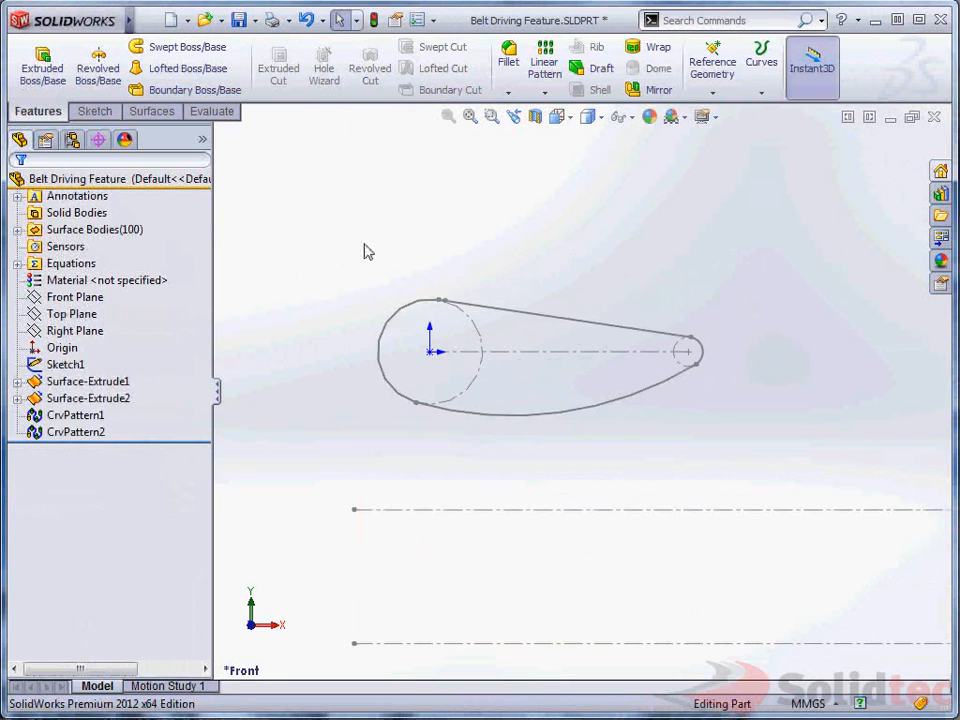
- Switch to the Chain Link Pattern Start assembly and inspect the links around the small end and along the whole chain loop
{"action": "key", "text": "ctrl+Tab"}
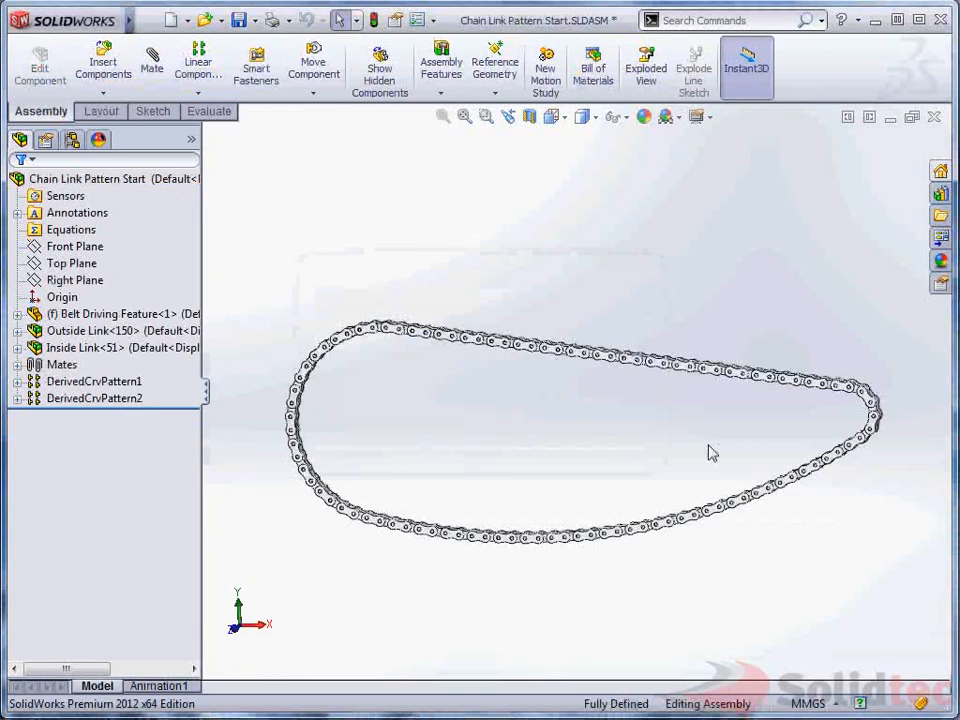
{"action": "scroll", "coordinate": [710, 453], "scroll_direction": "down", "scroll_amount": 10}
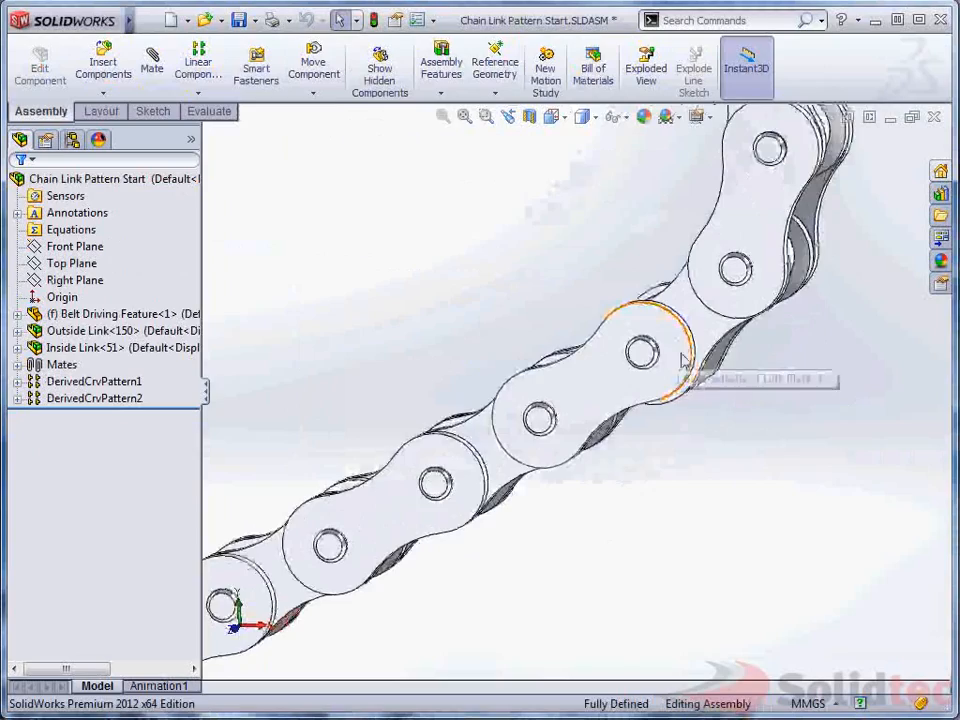
{"action": "middle_click", "coordinate": [684, 360]}
{"action": "middle_click_drag", "start_coordinate": [684, 360], "coordinate": [633, 368]}
{"action": "scroll", "coordinate": [633, 371], "scroll_direction": "up", "scroll_amount": 6}
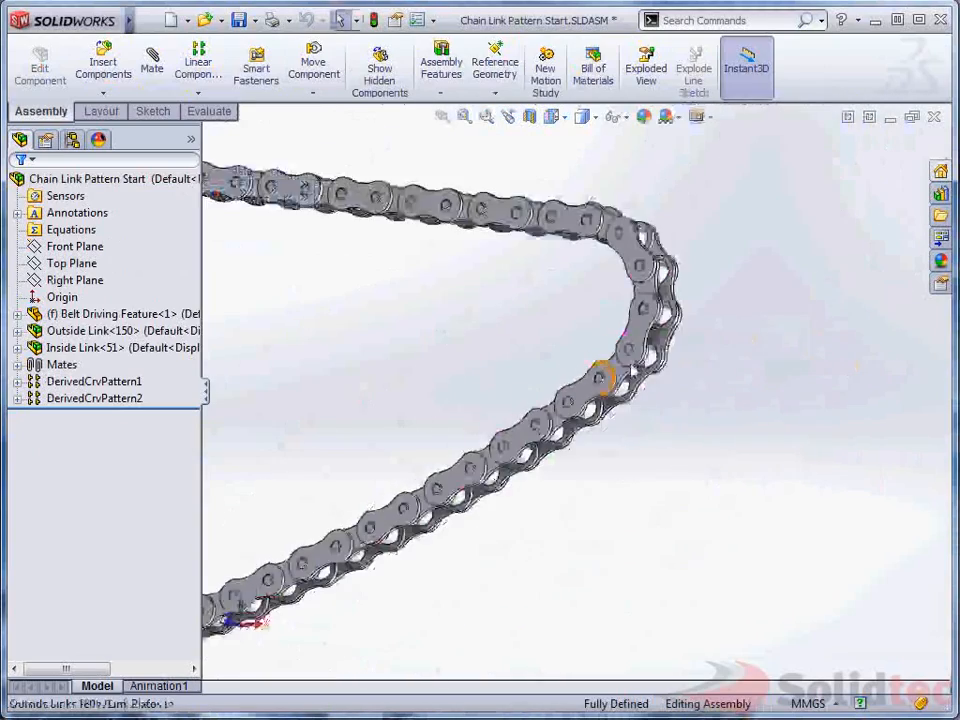
{"action": "scroll", "coordinate": [633, 371], "scroll_direction": "up", "scroll_amount": 3}
{"action": "middle_click_drag", "start_coordinate": [572, 338], "coordinate": [810, 332], "text": "ctrl"}
{"action": "scroll", "coordinate": [717, 341], "scroll_direction": "up", "scroll_amount": 2}
{"action": "key", "text": "ctrl+1"}
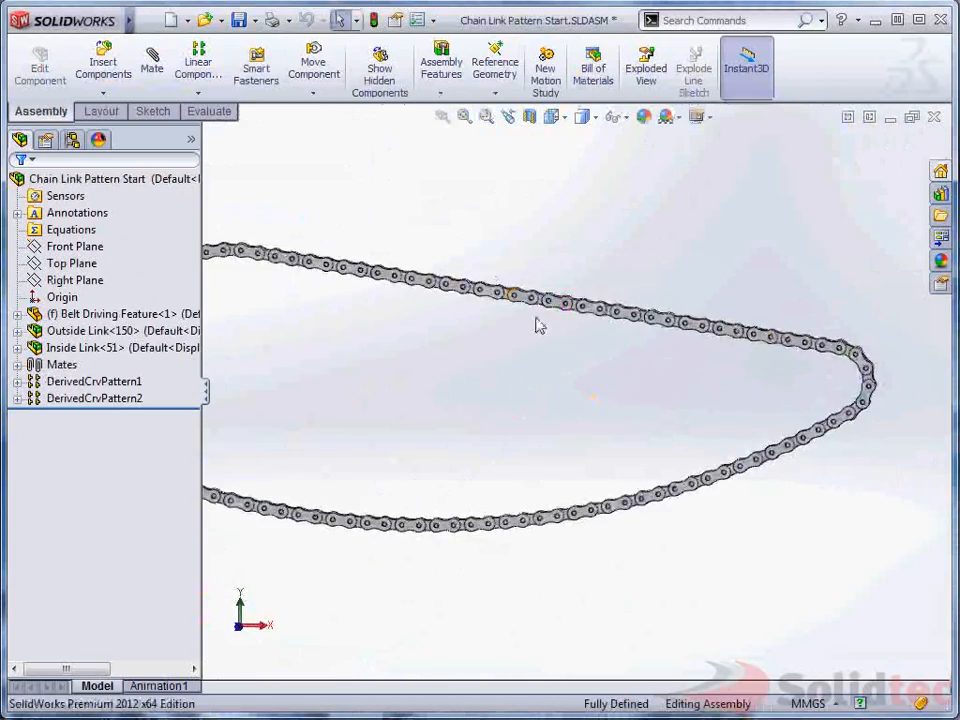
{"action": "scroll", "coordinate": [490, 292], "scroll_direction": "down", "scroll_amount": 5}
{"action": "middle_click", "coordinate": [451, 343]}
{"action": "middle_click_drag", "start_coordinate": [451, 343], "coordinate": [448, 399]}
{"action": "scroll", "coordinate": [424, 427], "scroll_direction": "up", "scroll_amount": 2}
{"action": "scroll", "coordinate": [425, 427], "scroll_direction": "up", "scroll_amount": 2}
{"action": "scroll", "coordinate": [525, 399], "scroll_direction": "up", "scroll_amount": 2}
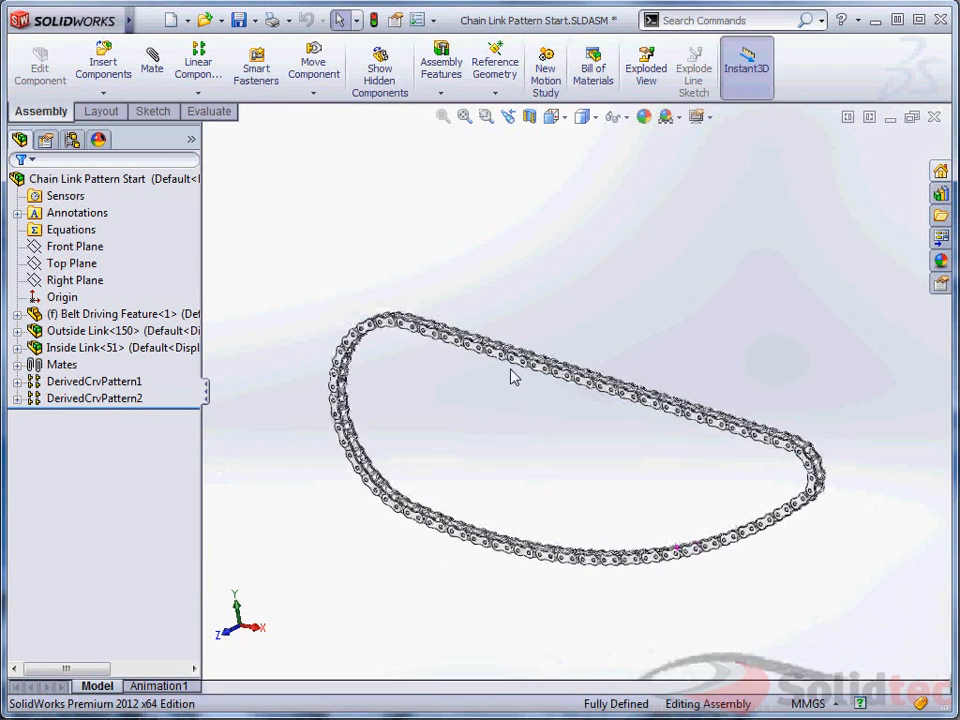